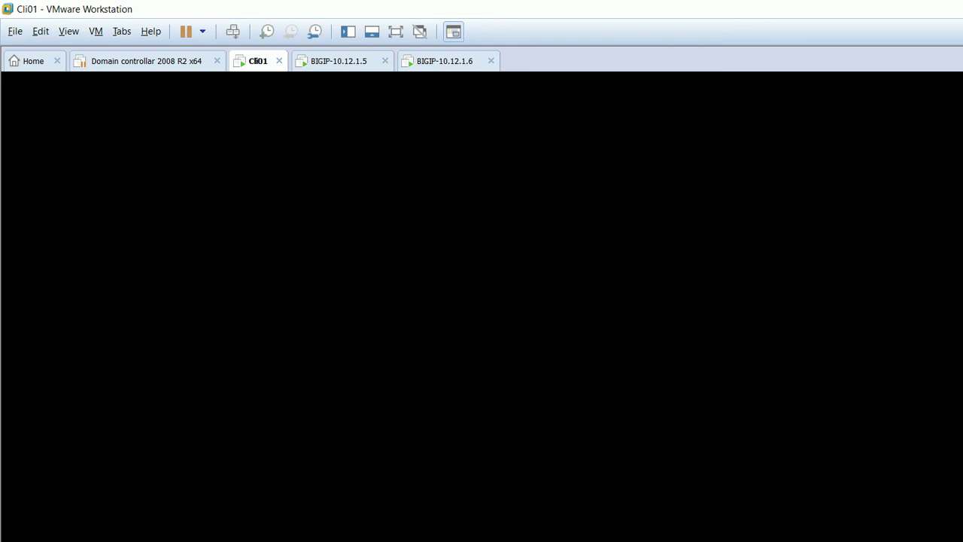
Confirm Cli01's network adapter is Host-only and continue booting Windows normally.
key(ctrl+d)
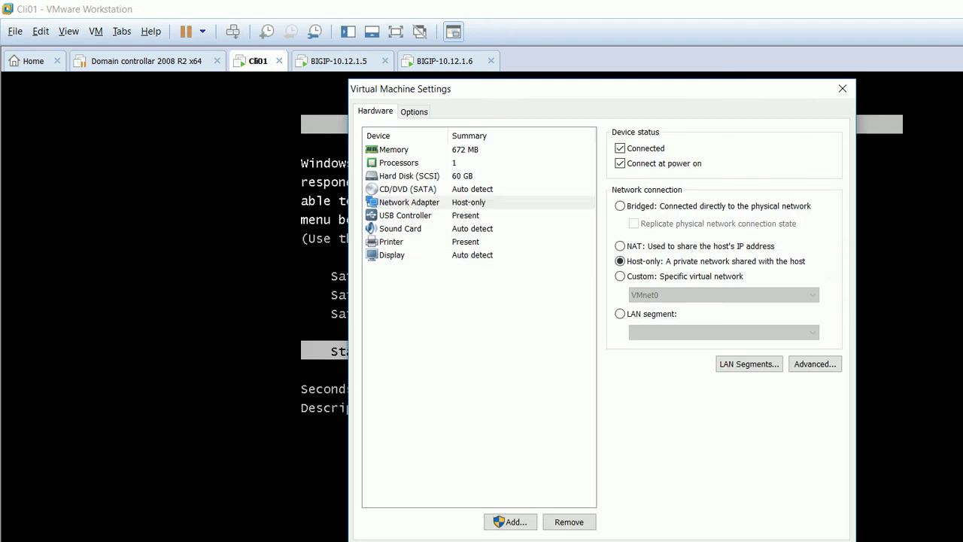
key(Escape)
key(Return)
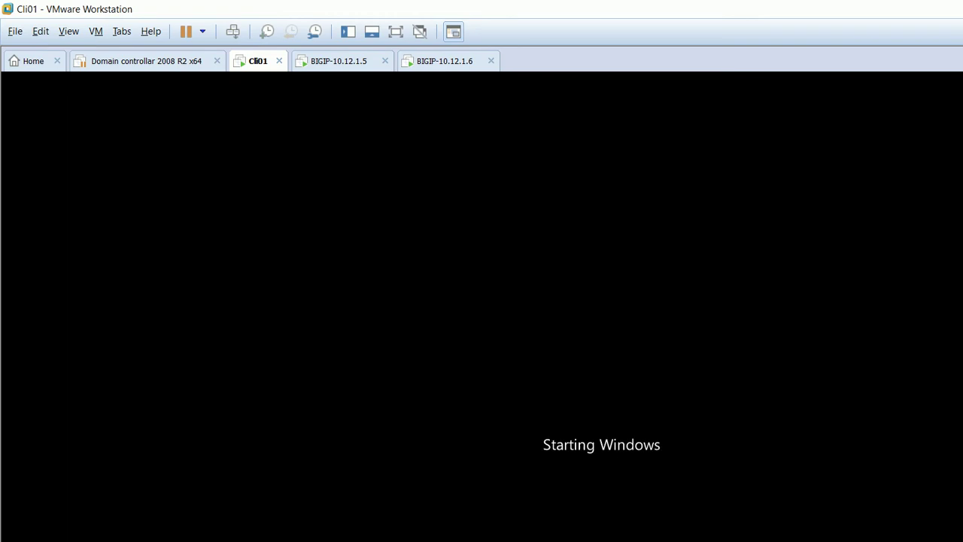
Check the BIGIP-10.12.1.5 and BIGIP-10.12.1.6 consoles, then return to the Cli01 client.
key(ctrl+Tab)
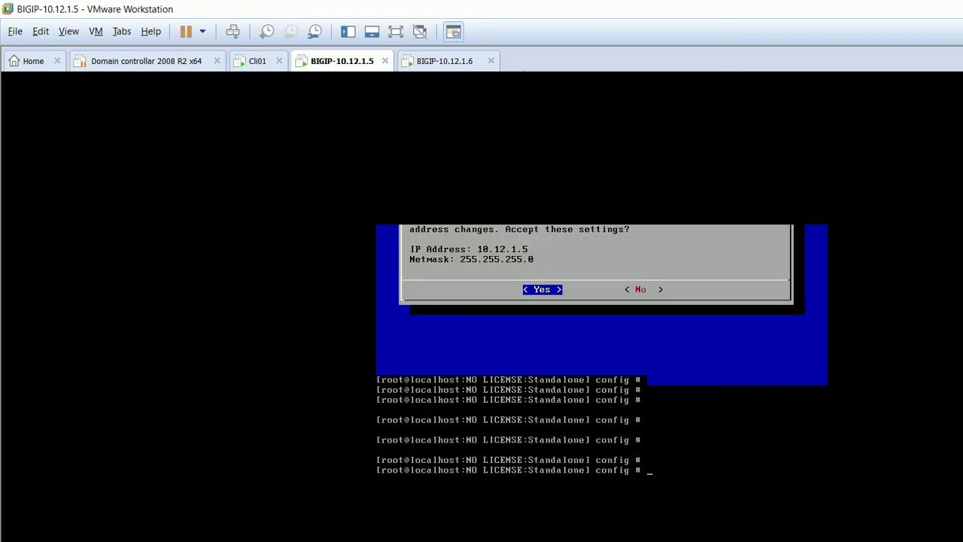
key(ctrl+Tab)
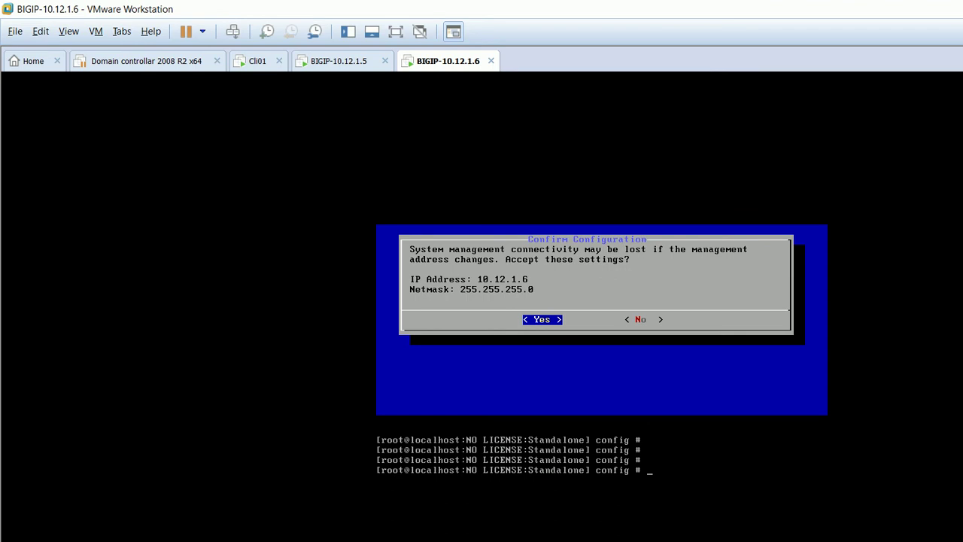
key(ctrl+shift+Tab)
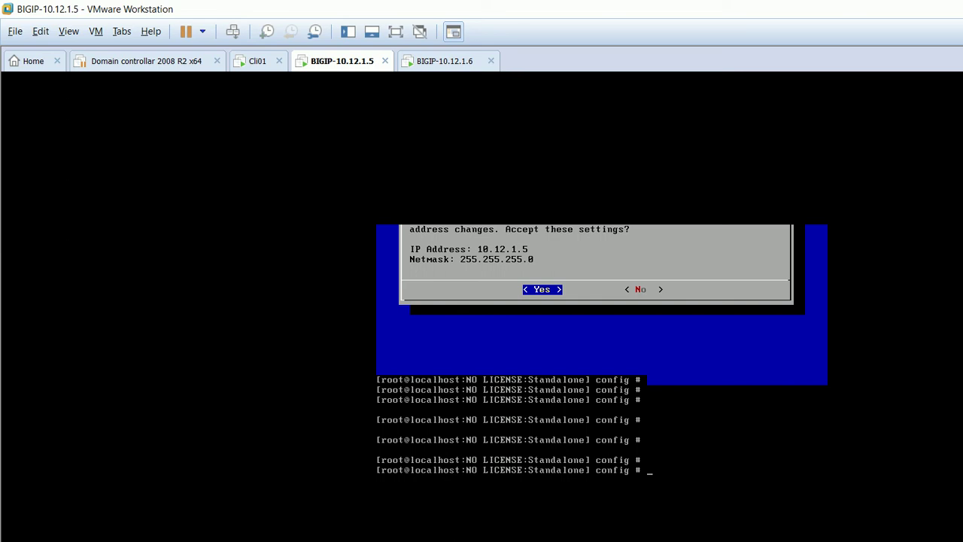
key(ctrl+shift+Tab)
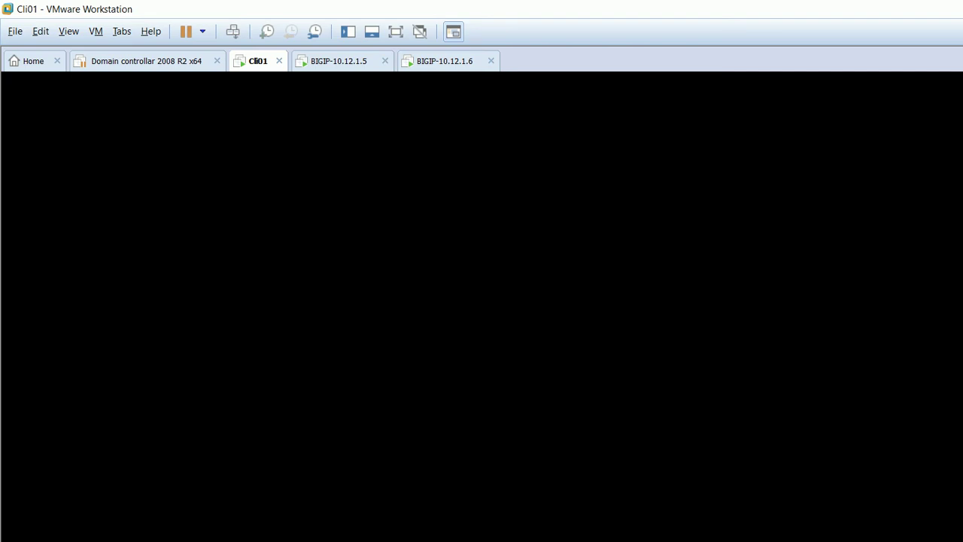
click(339, 61)
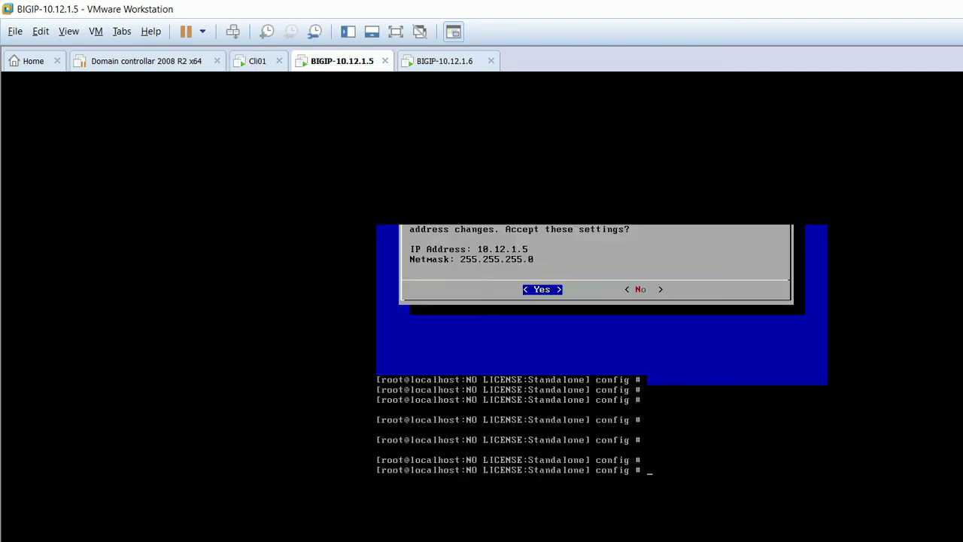
key(ctrl+shift+Tab)
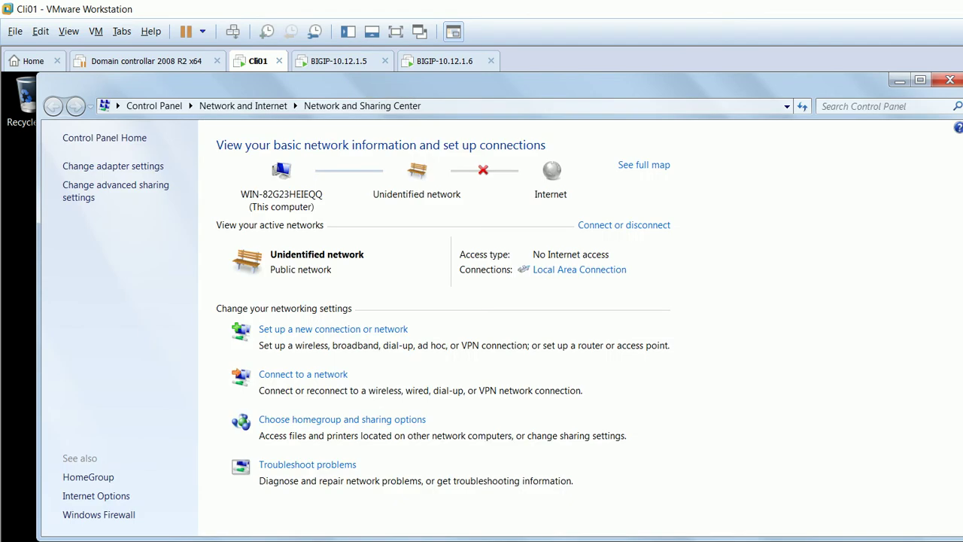
Confirm Local Area Connection uses static IPv4 10.12.1.100 with mask 255.255.255.0, then close everything.
click(579, 270)
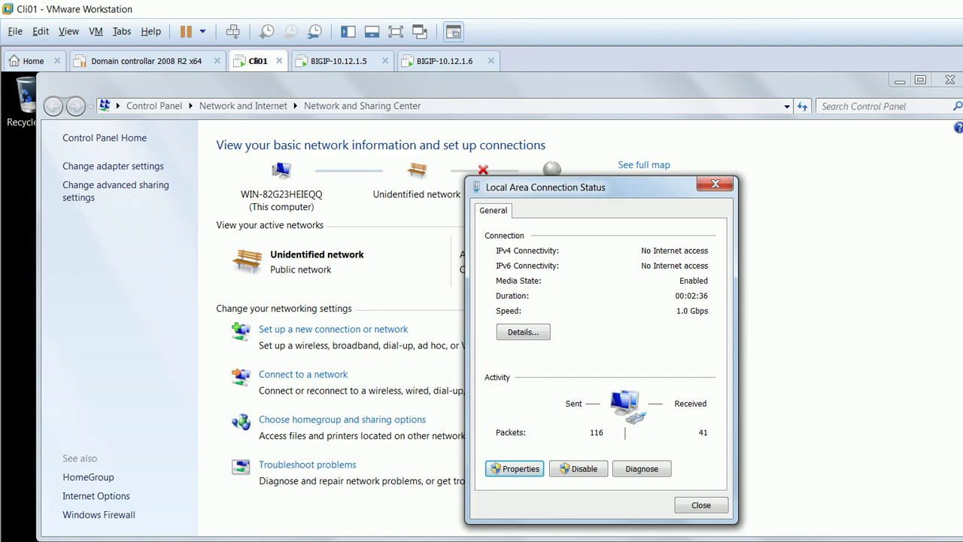
click(514, 468)
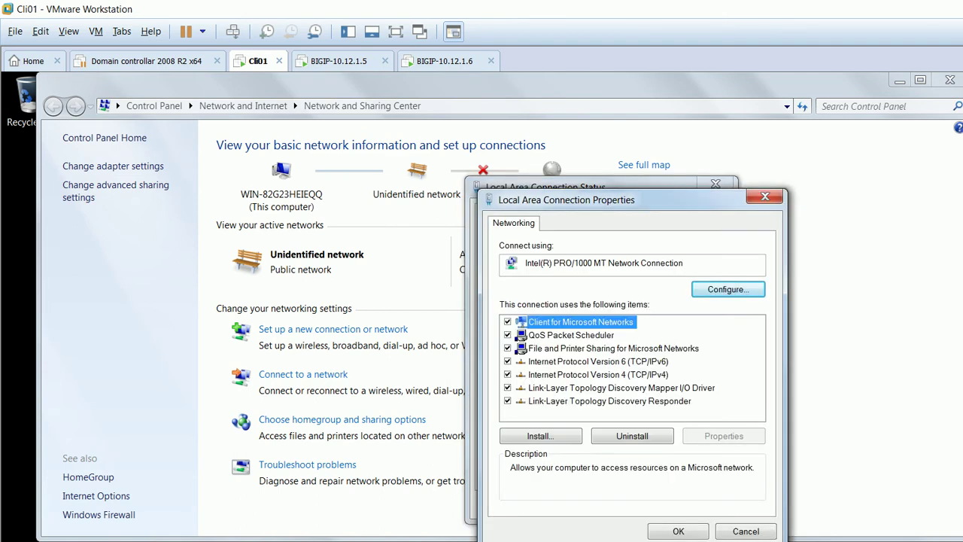
double_click(598, 374)
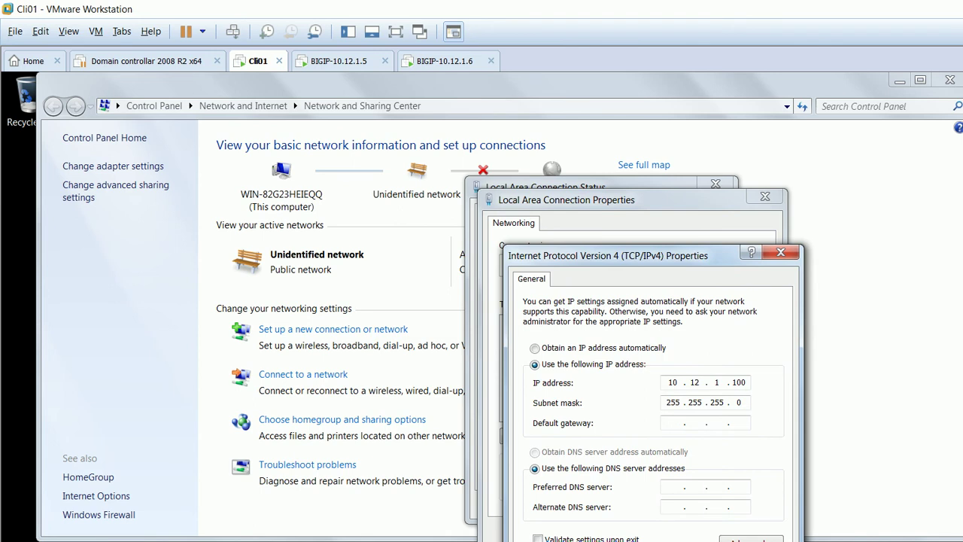
key(Escape)
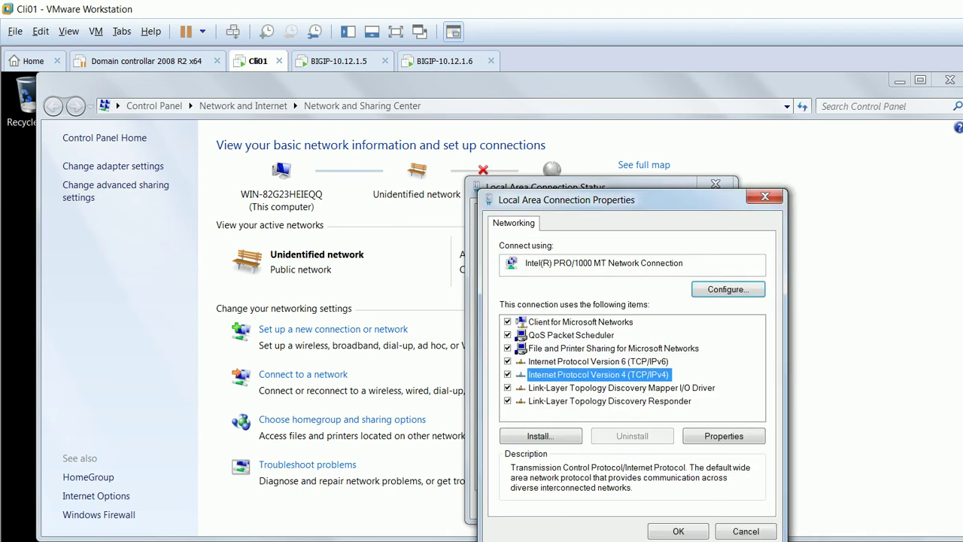
key(Escape)
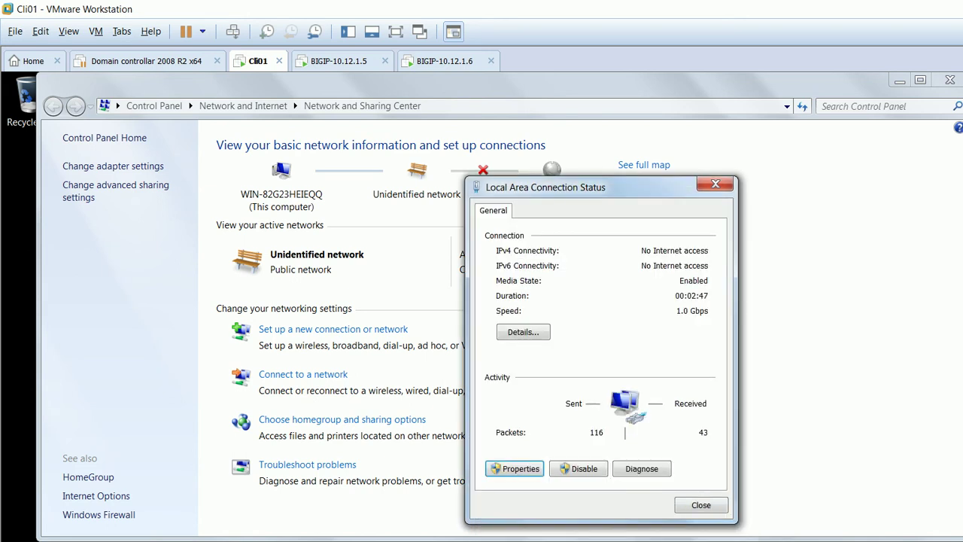
key(Escape)
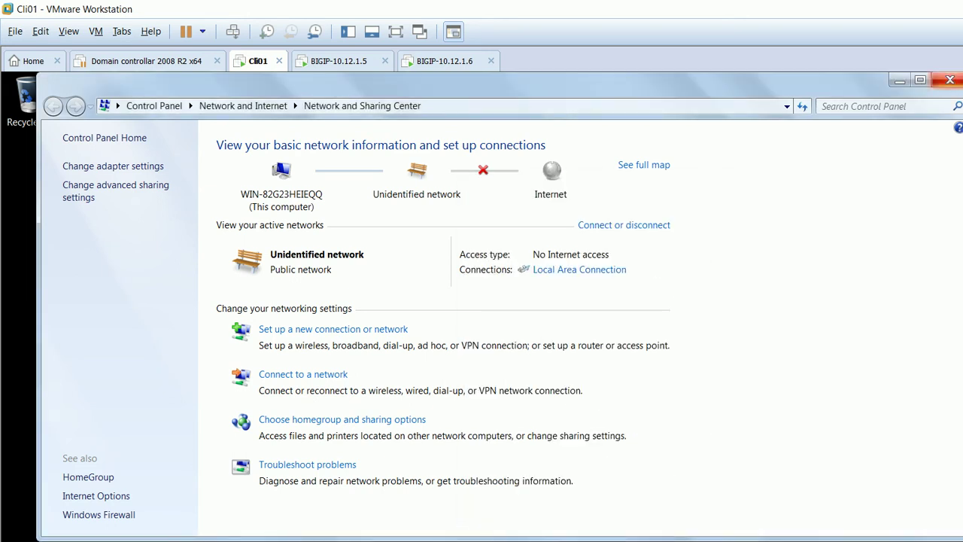
key(alt+F4)
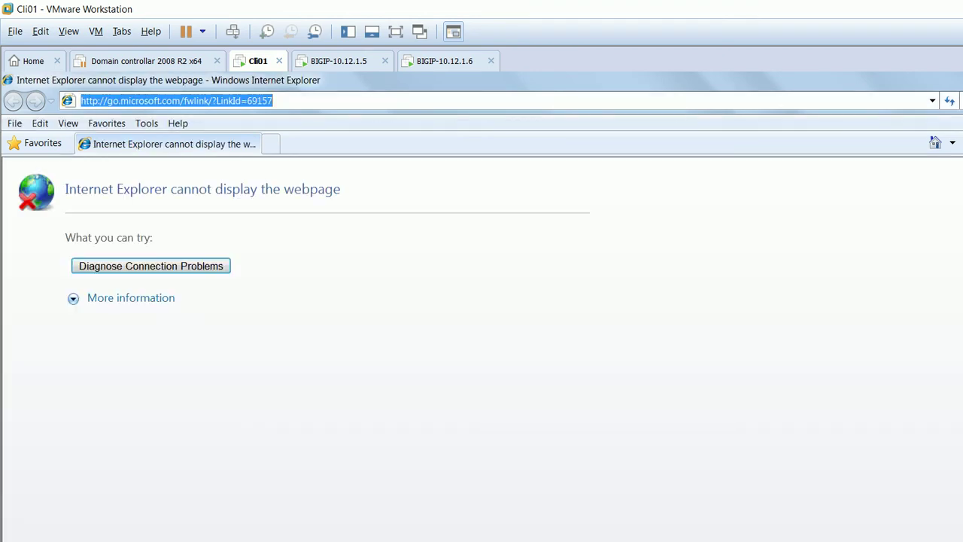
text(https)
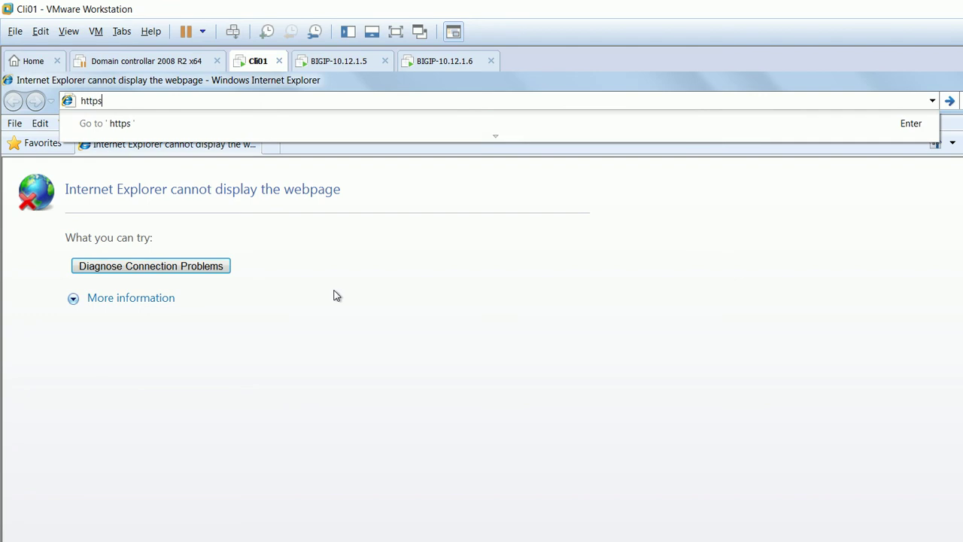
text(://1)
text(0.)
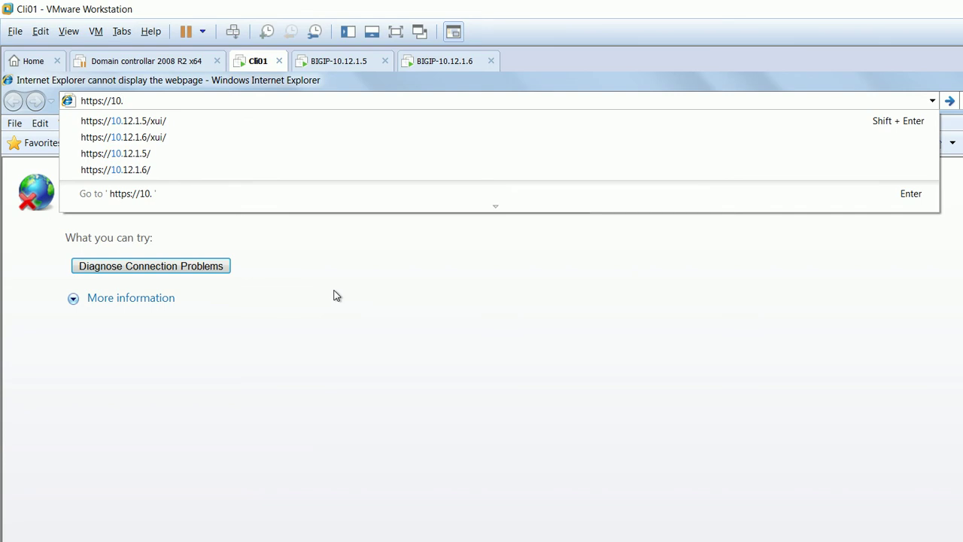
key(Down)
key(BackSpace)
key(BackSpace)
key(BackSpace)
key(BackSpace)
key(BackSpace)
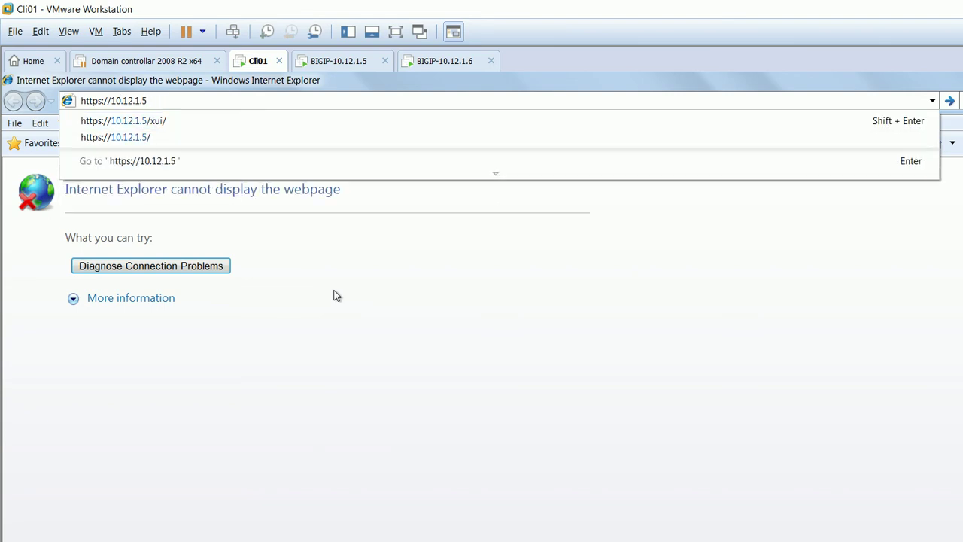
key(Return)
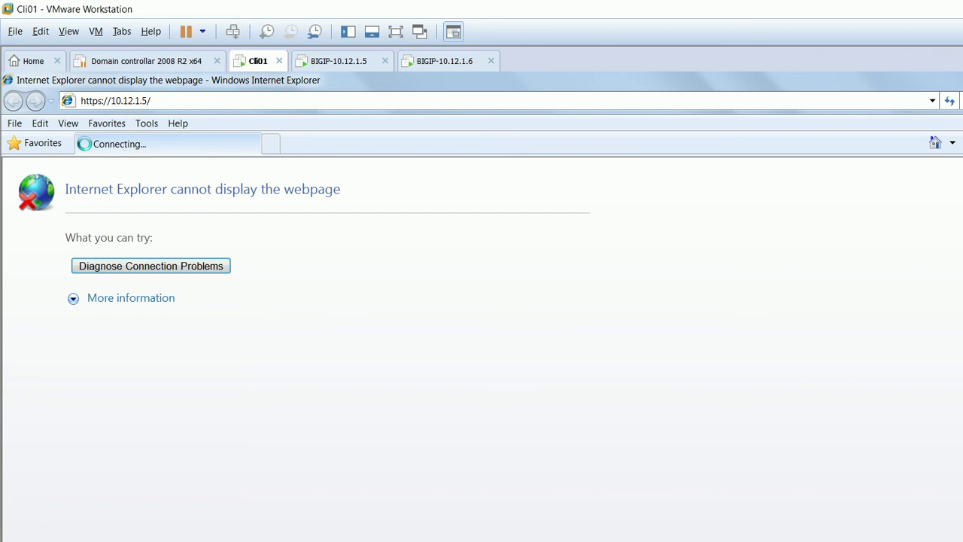
key(ctrl+t)
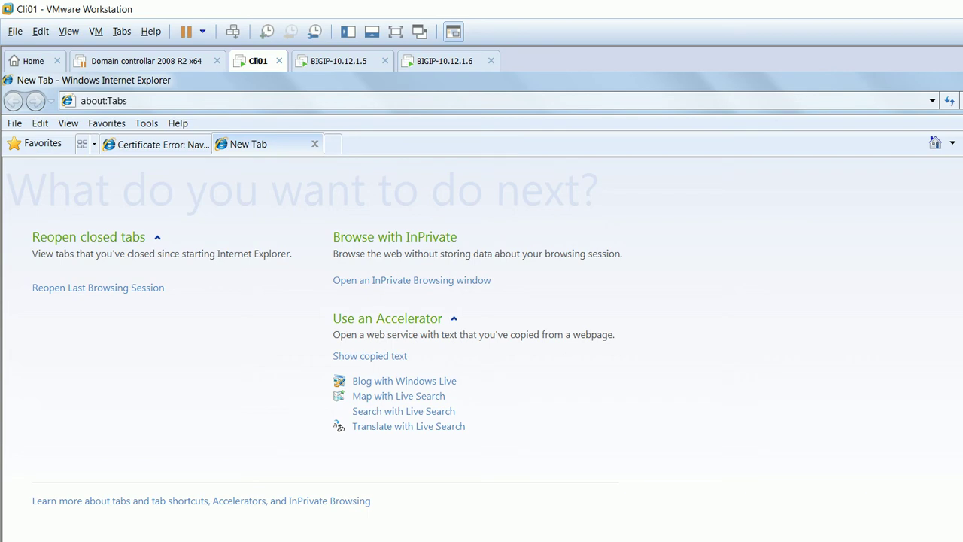
key(ctrl+shift+Tab)
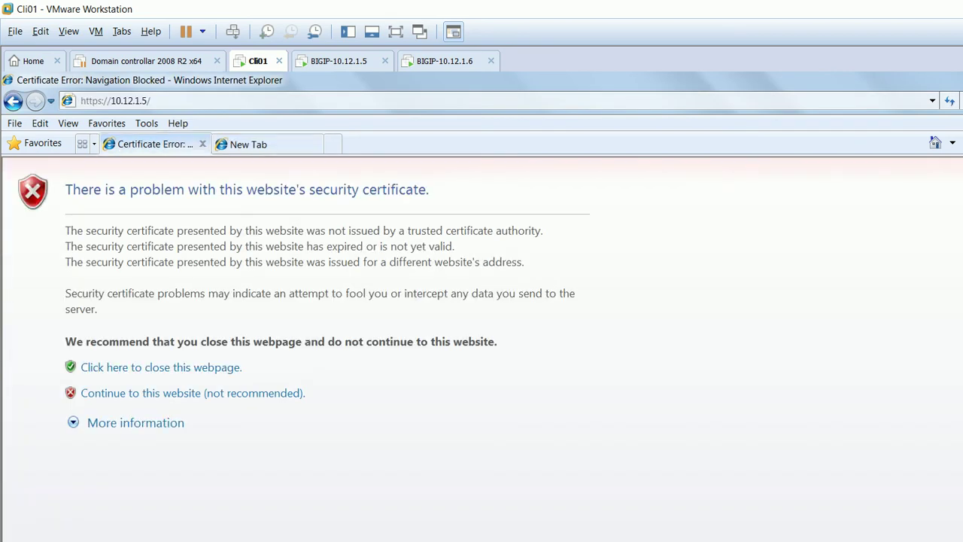
click(192, 393)
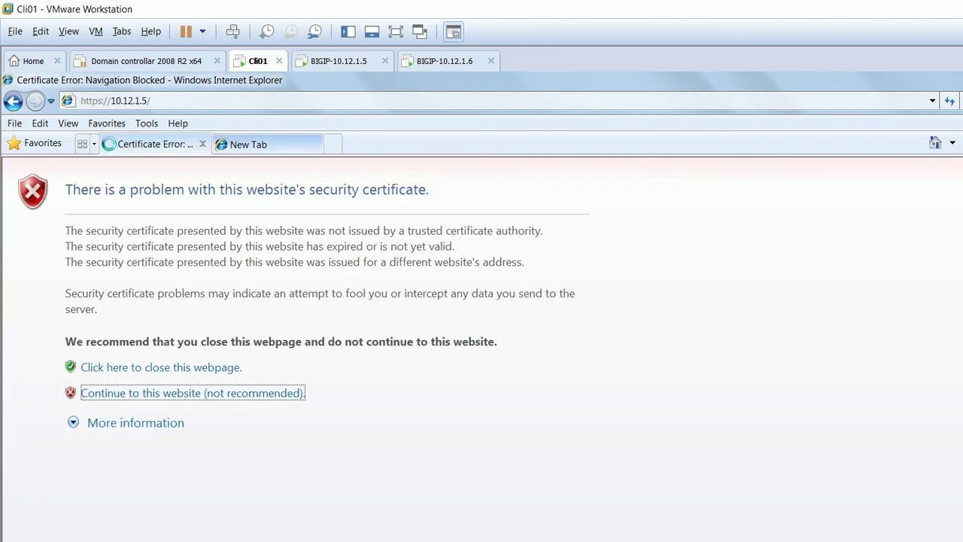
key(ctrl+Tab)
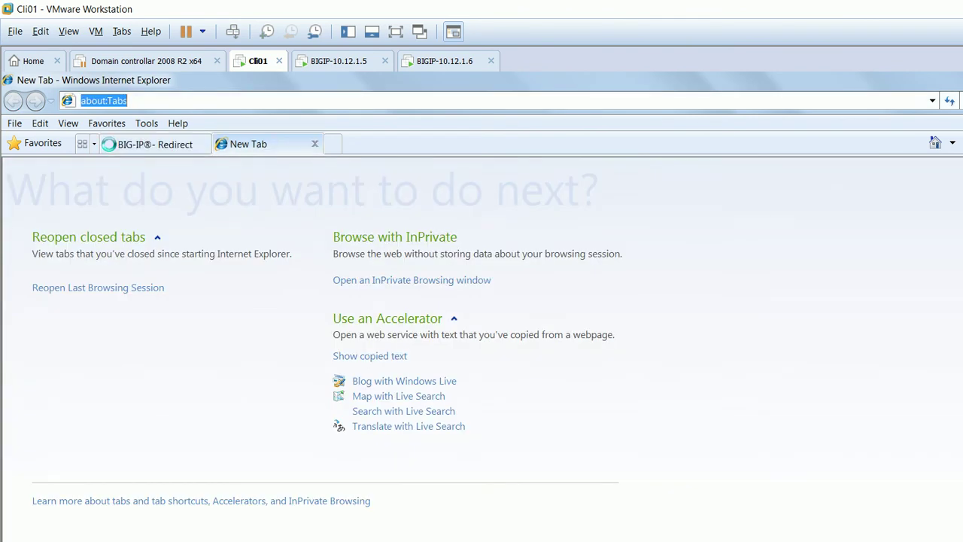
text(https:/)
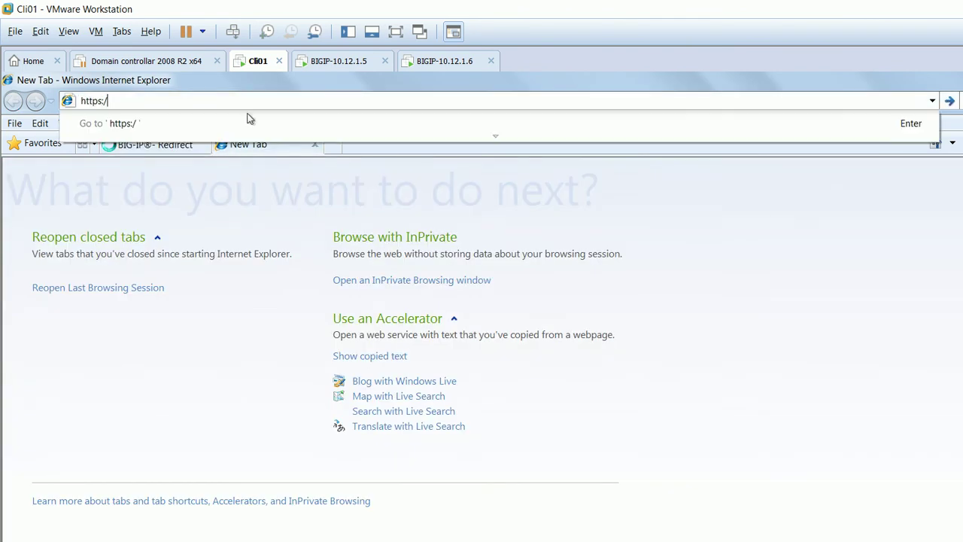
text(/10)
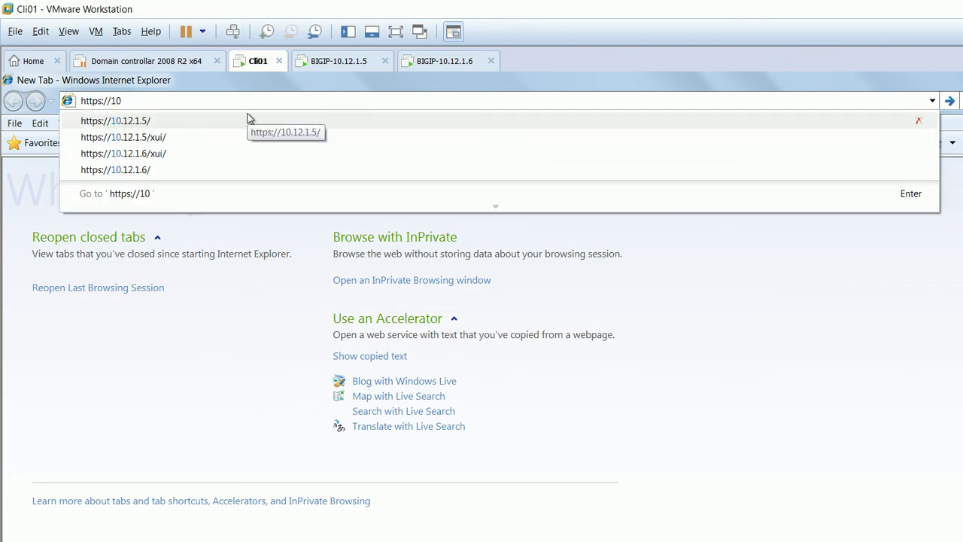
key(Down)
key(Down)
key(Down)
key(Return)
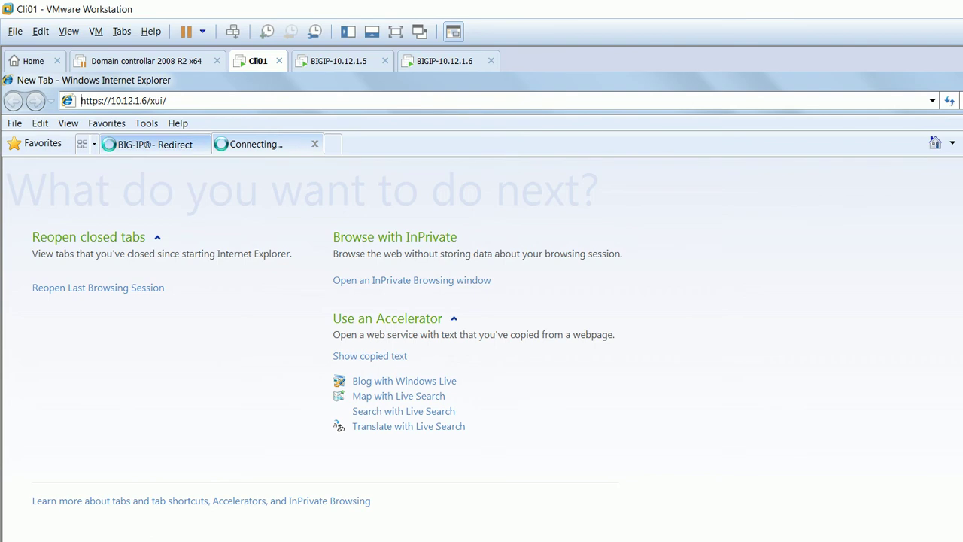
key(ctrl+shift+Tab)
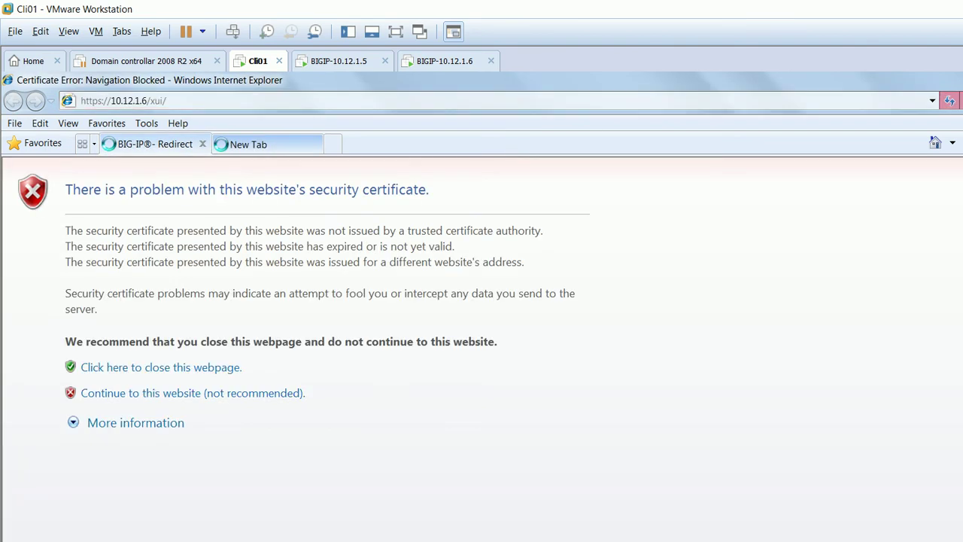
key(ctrl+shift+Tab)
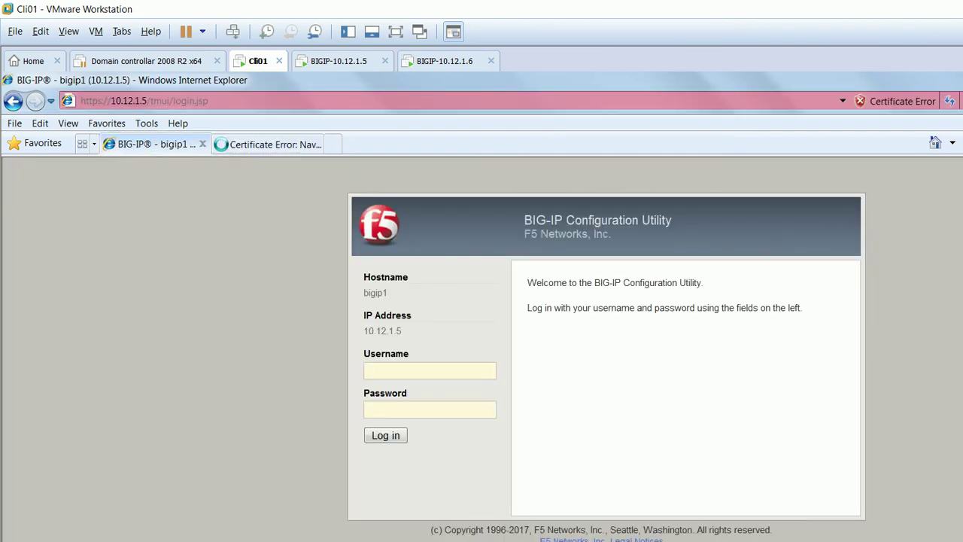
Sign in to 10.12.1.5 with the admin username and password.
click(430, 370)
text(admin)
click(429, 409)
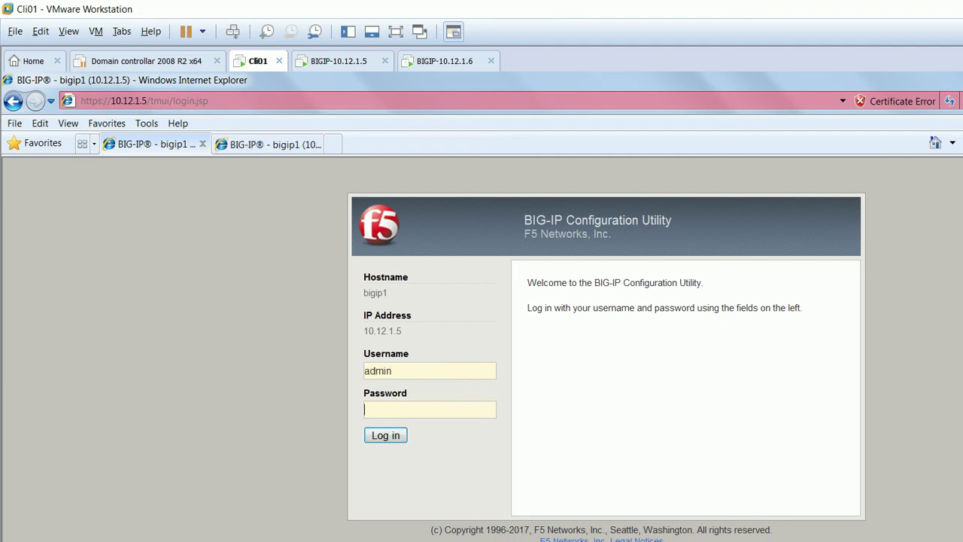
text(admin)
key(Return)
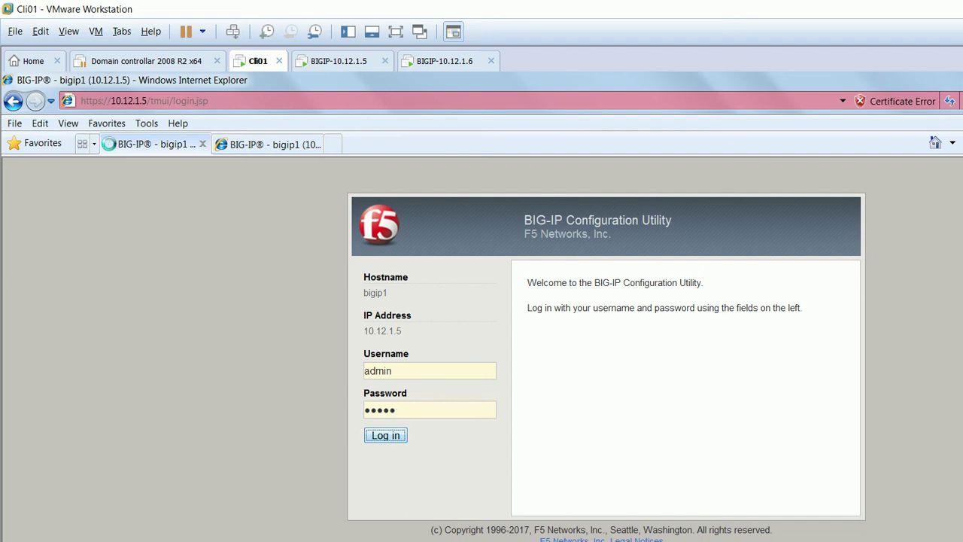
Sign in to 10.12.1.6 with the admin credentials, then check both sessions.
key(ctrl+Tab)
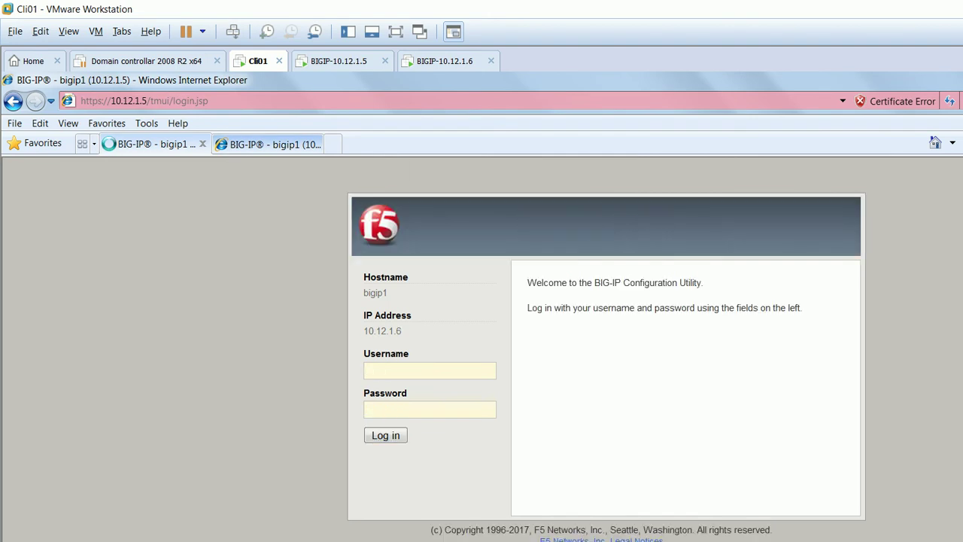
text(admin)
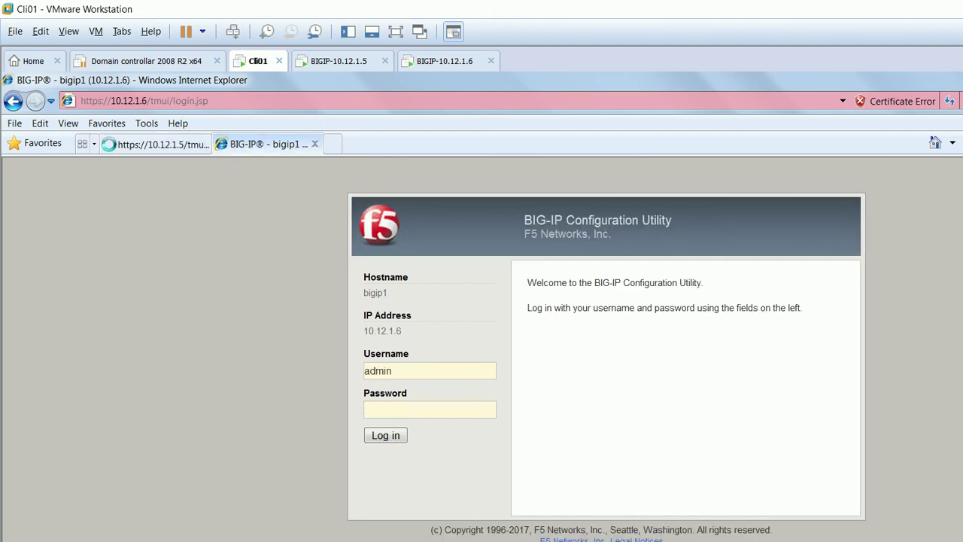
text(admin)
key(Return)
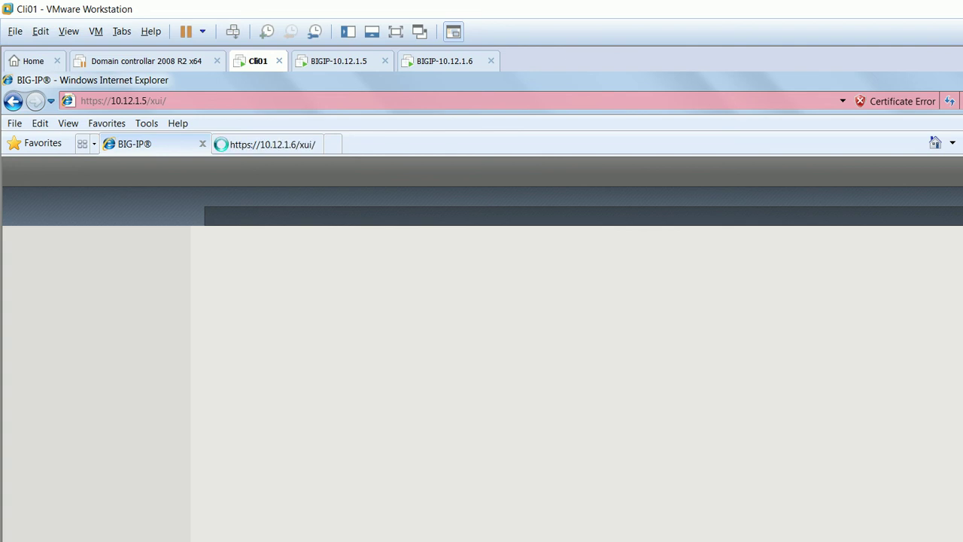
click(264, 143)
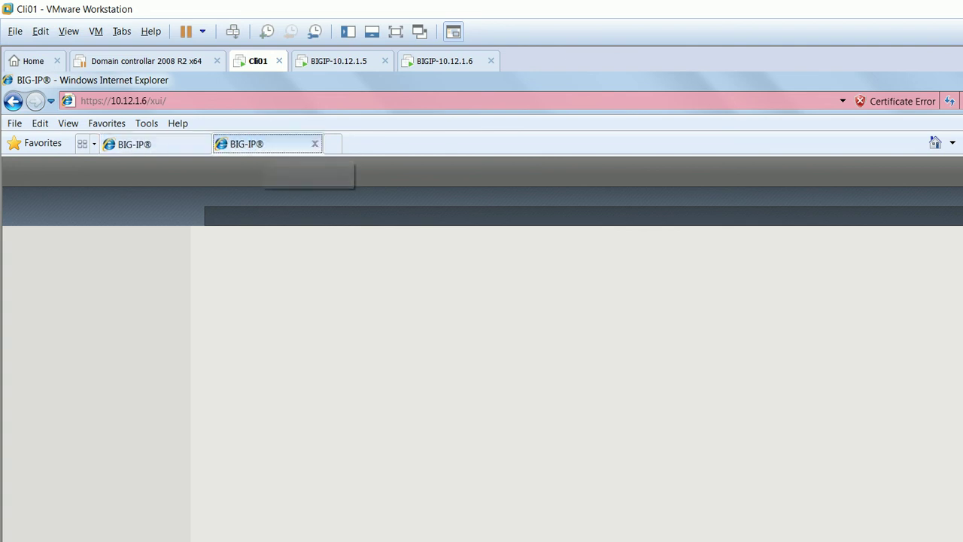
click(143, 144)
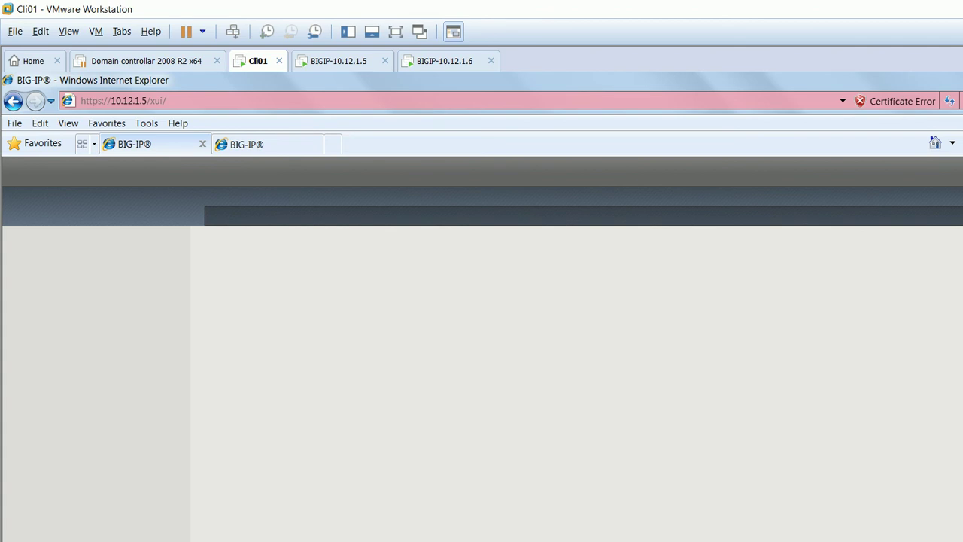
key(ctrl+Tab)
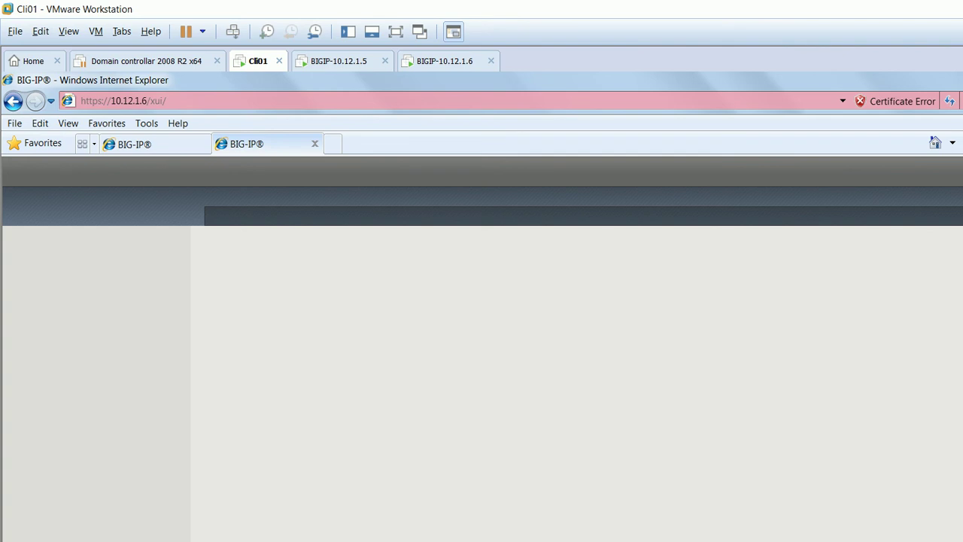
key(ctrl+Tab)
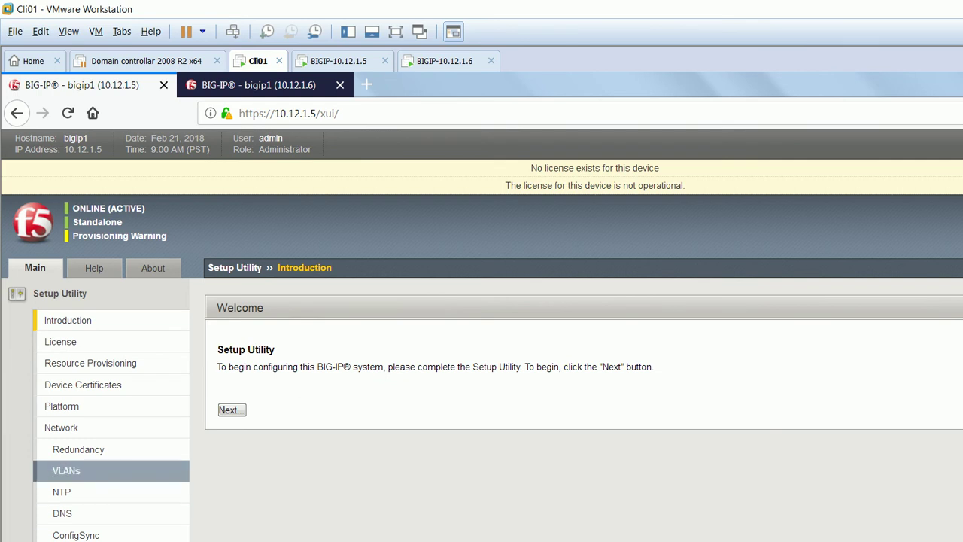
Start the Setup Utility on both units and open 10.12.1.5's license activation form.
click(232, 410)
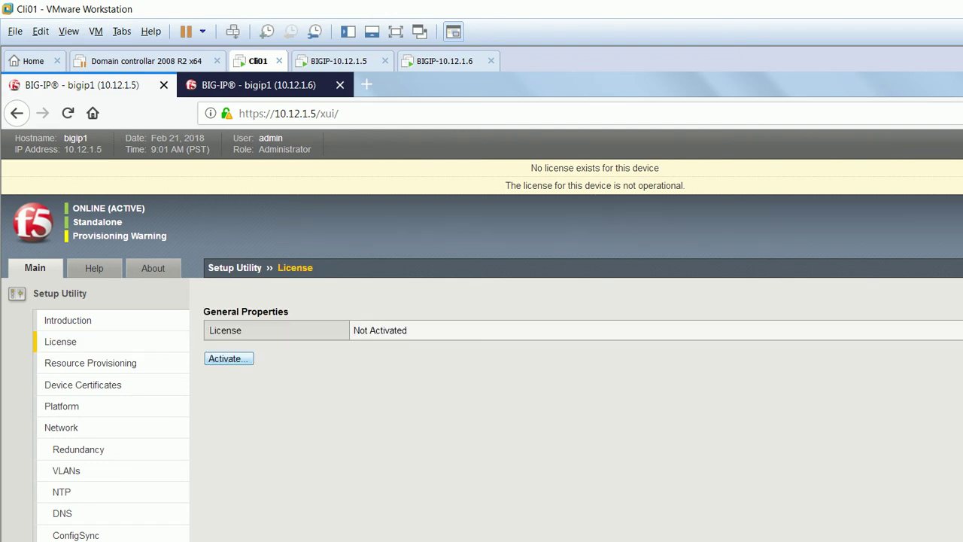
key(Return)
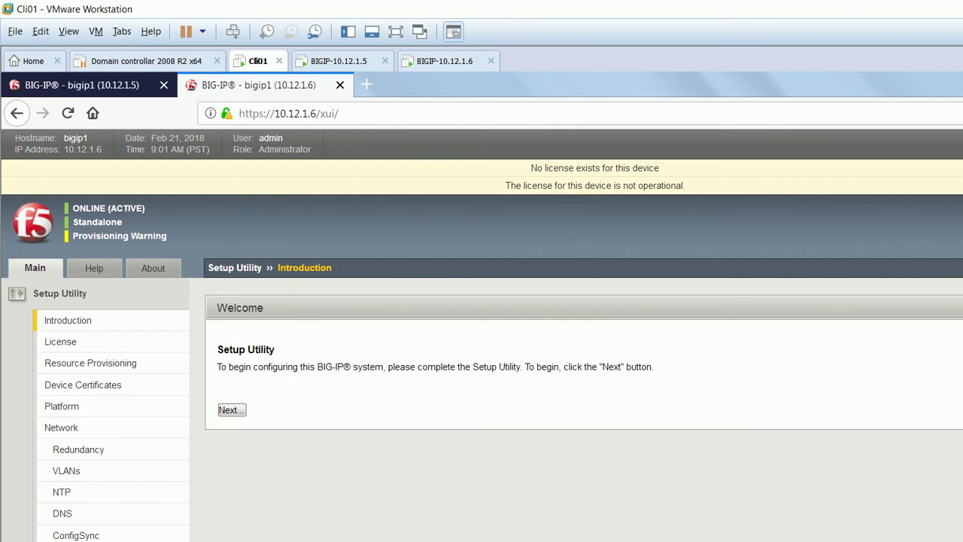
key(Return)
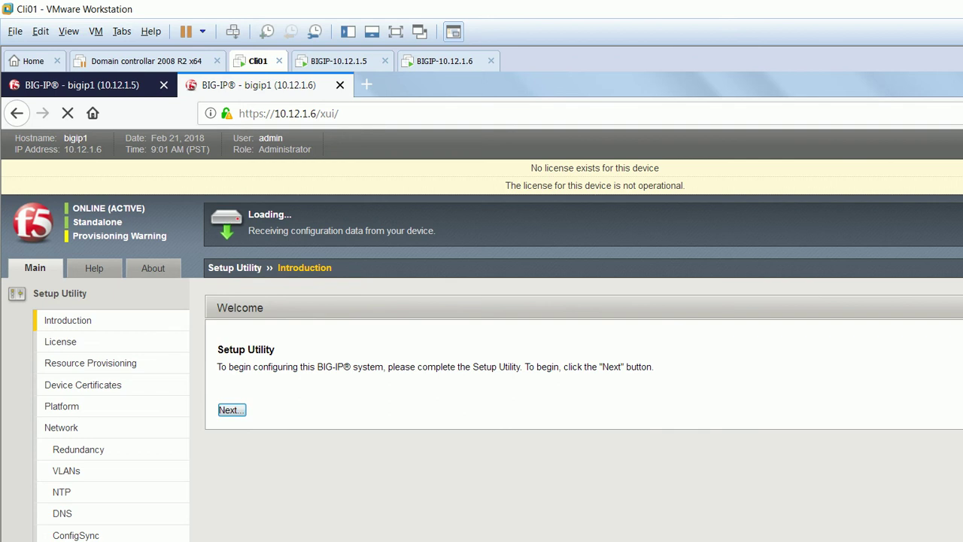
key(ctrl+shift+Tab)
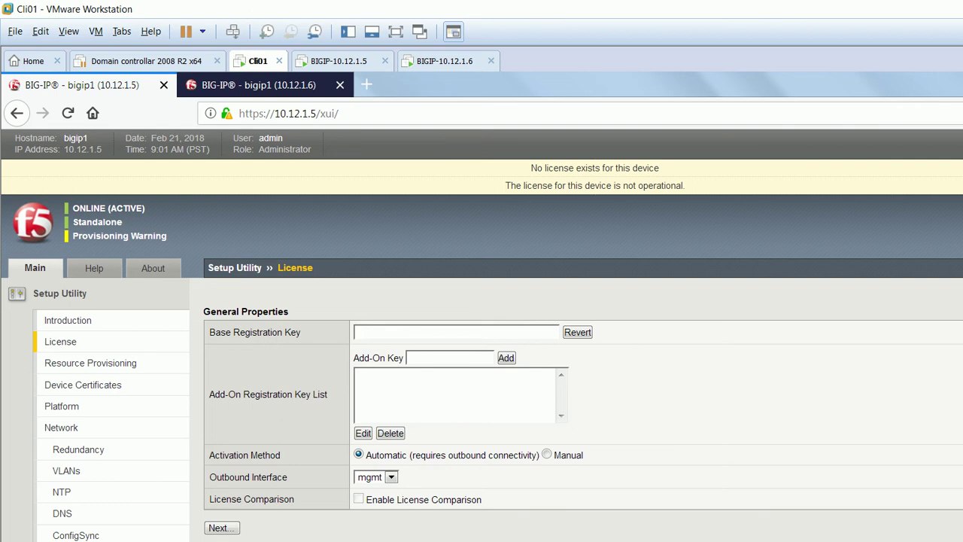
Paste the first registration key from the notes into 10.12.1.5, choose Manual activation, and submit.
key(alt+Tab)
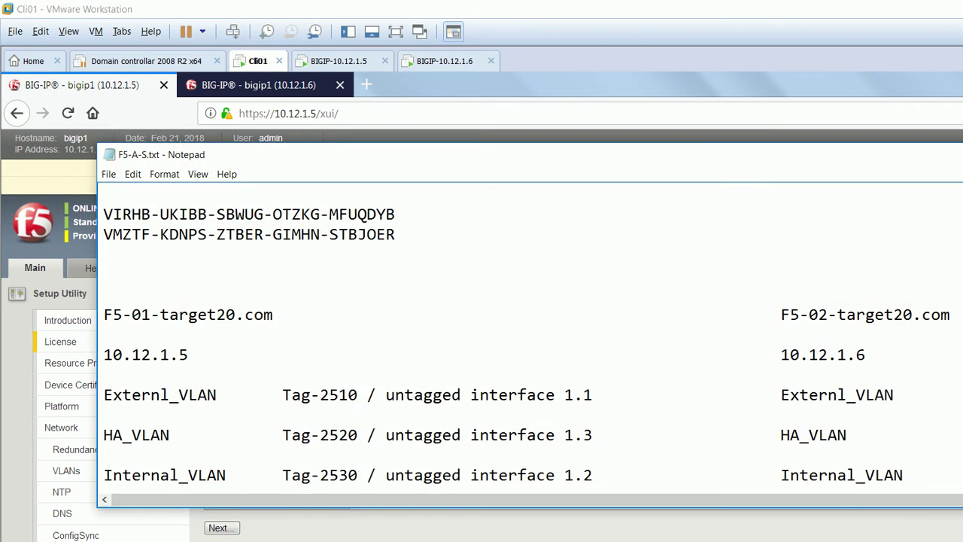
drag(395, 215, 104, 215)
key(ctrl+c)
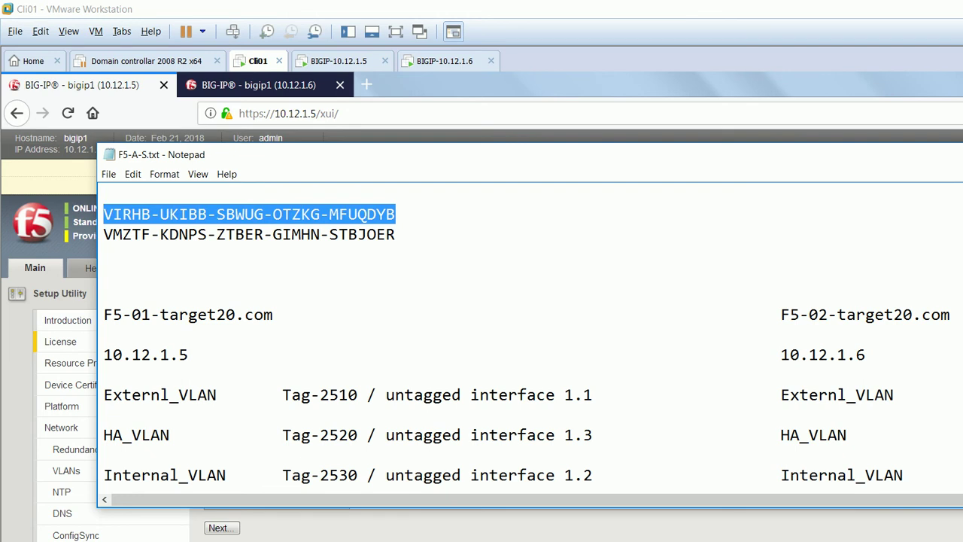
key(alt+Tab)
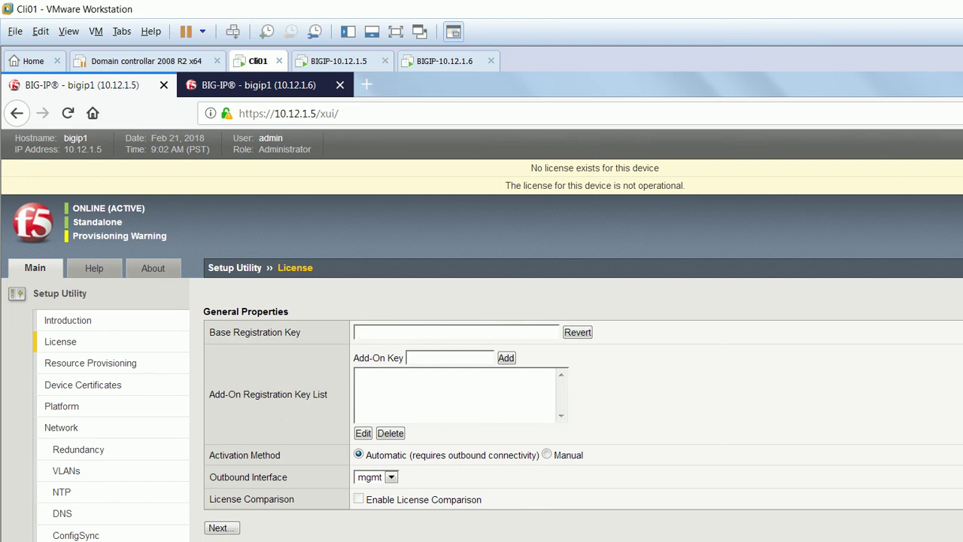
key(ctrl+v)
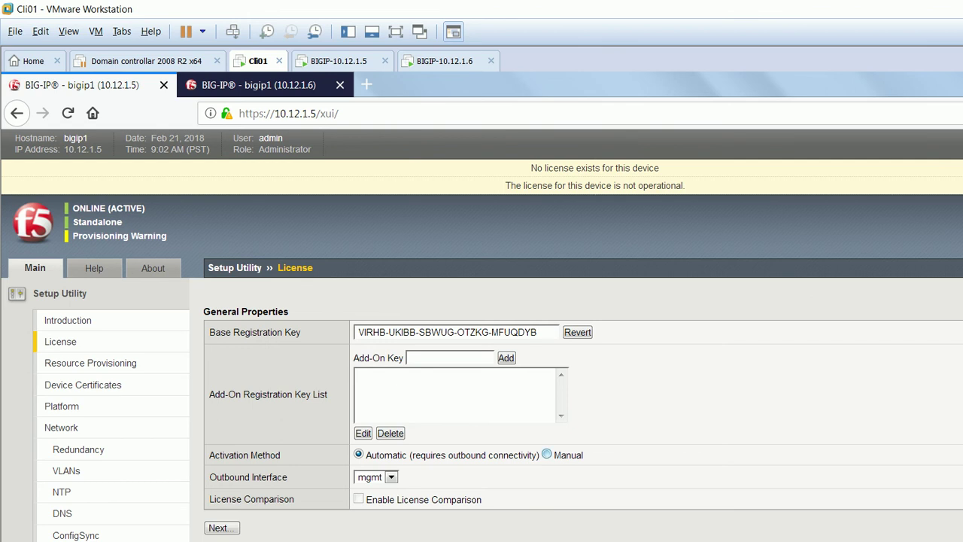
click(547, 454)
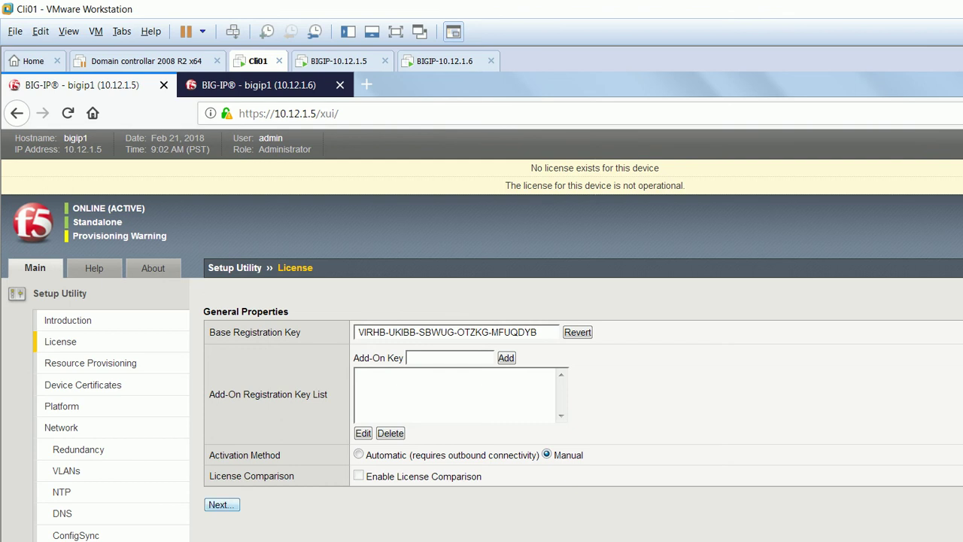
click(221, 504)
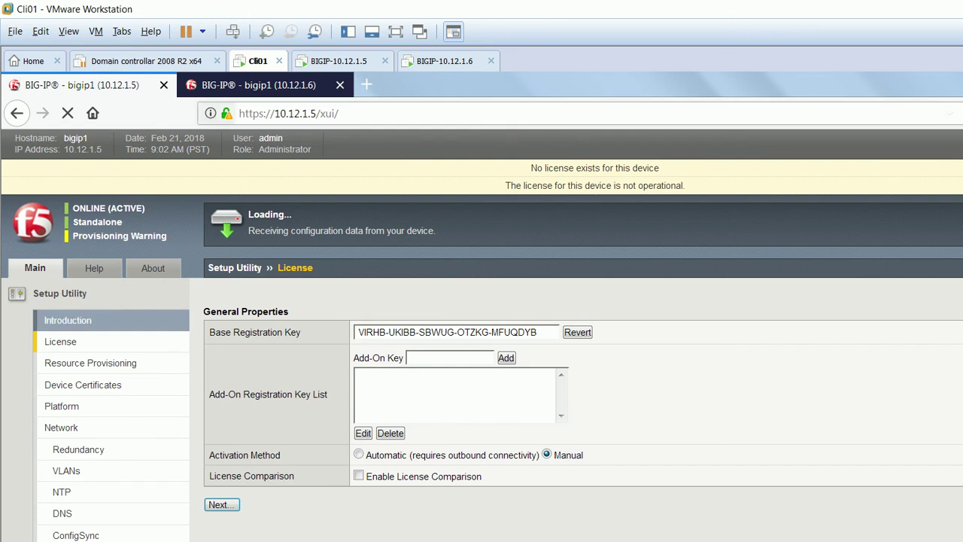
key(ctrl+Tab)
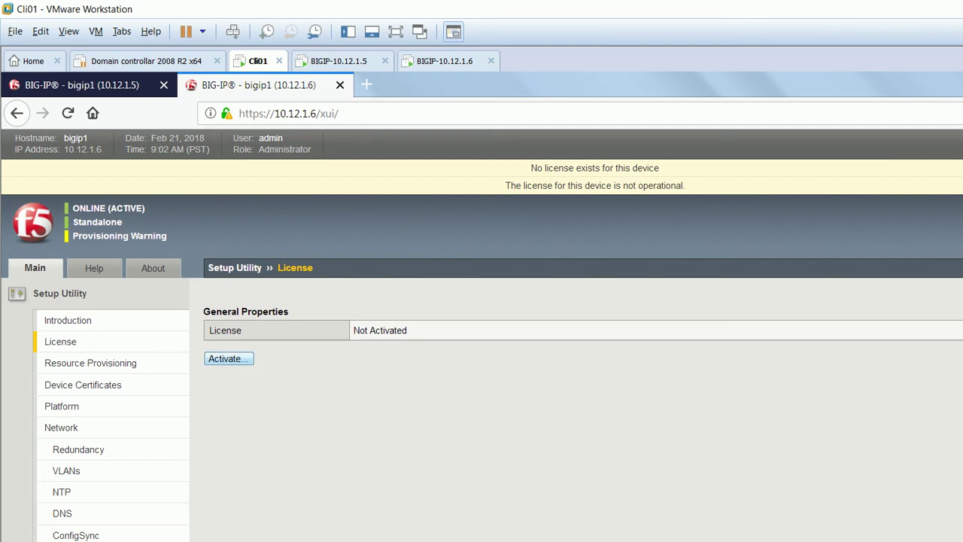
Start 10.12.1.6's license activation, paste the second notes key, and choose Manual activation.
click(228, 358)
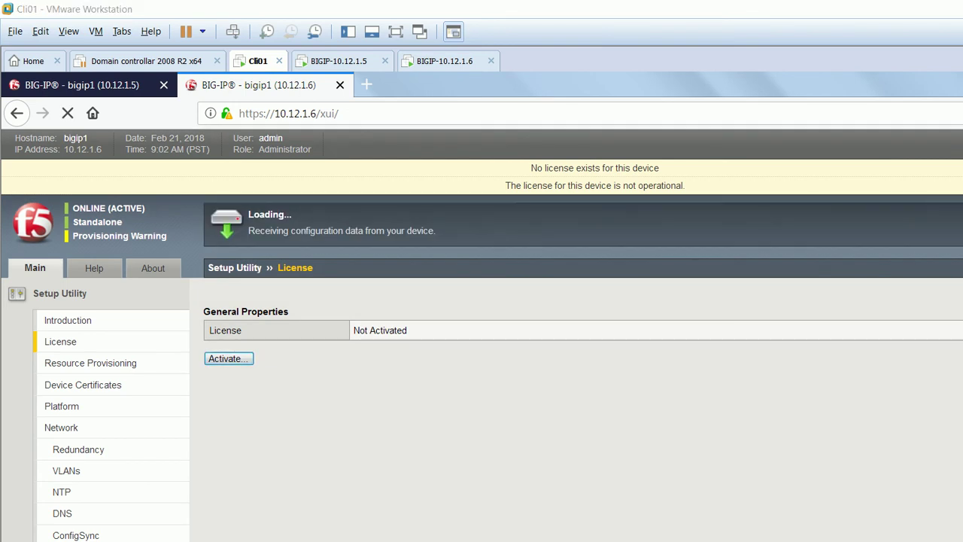
key(alt+Tab)
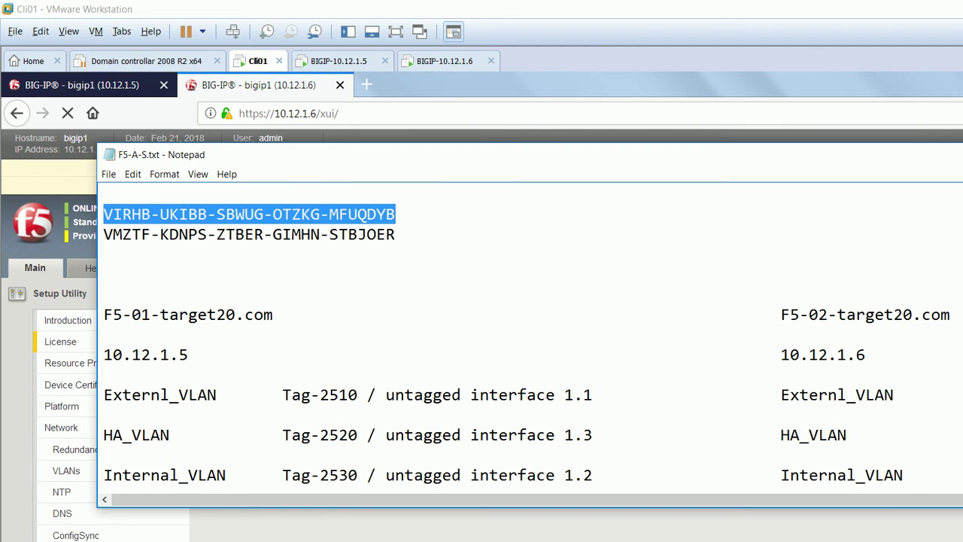
drag(396, 234, 103, 234)
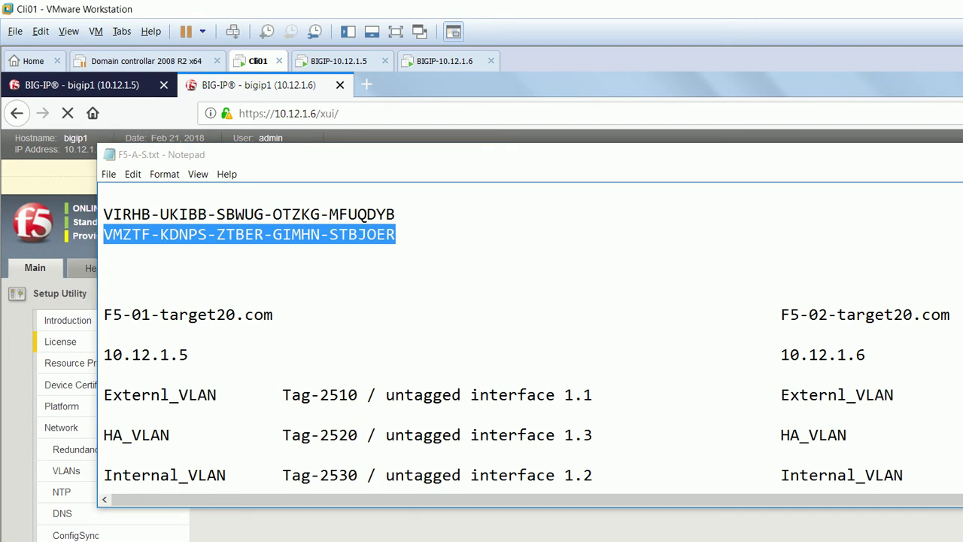
key(alt+Tab)
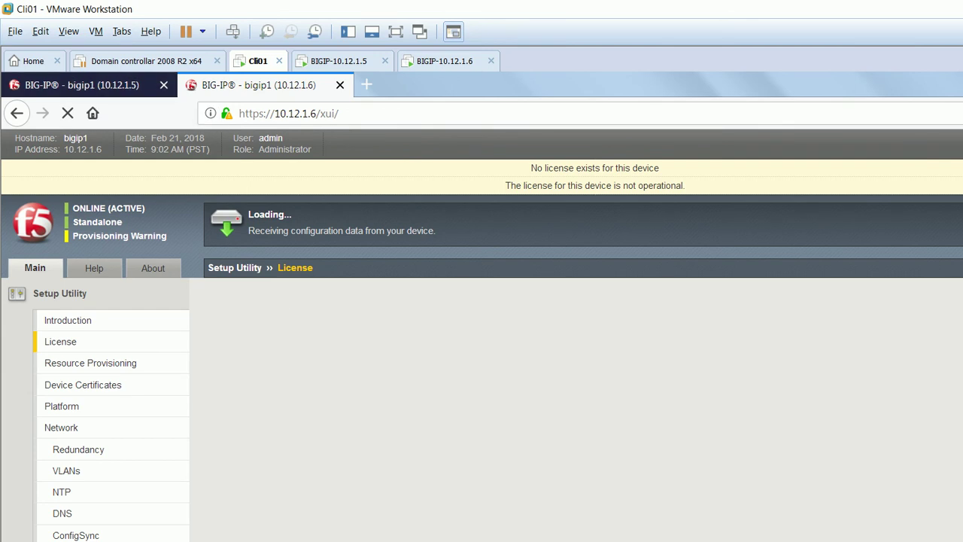
click(457, 331)
key(ctrl+v)
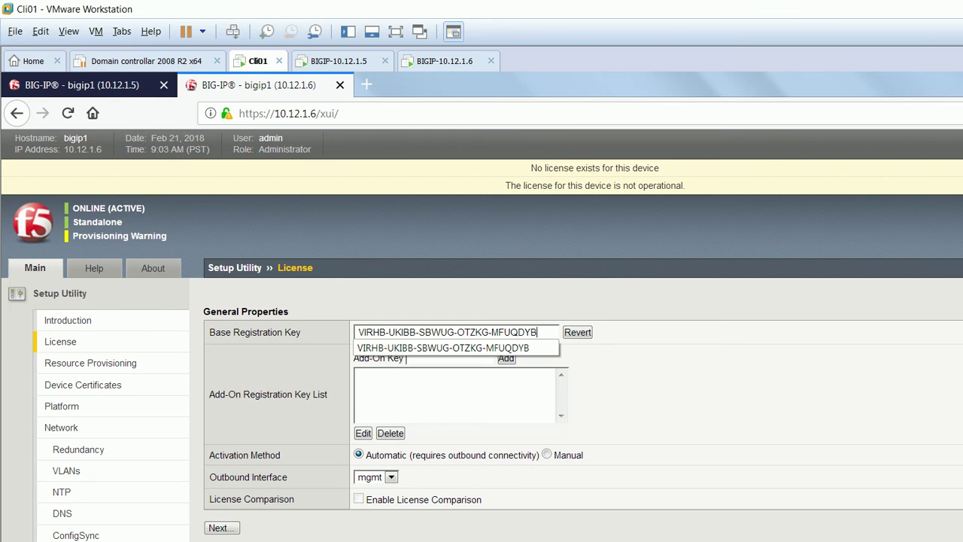
key(Escape)
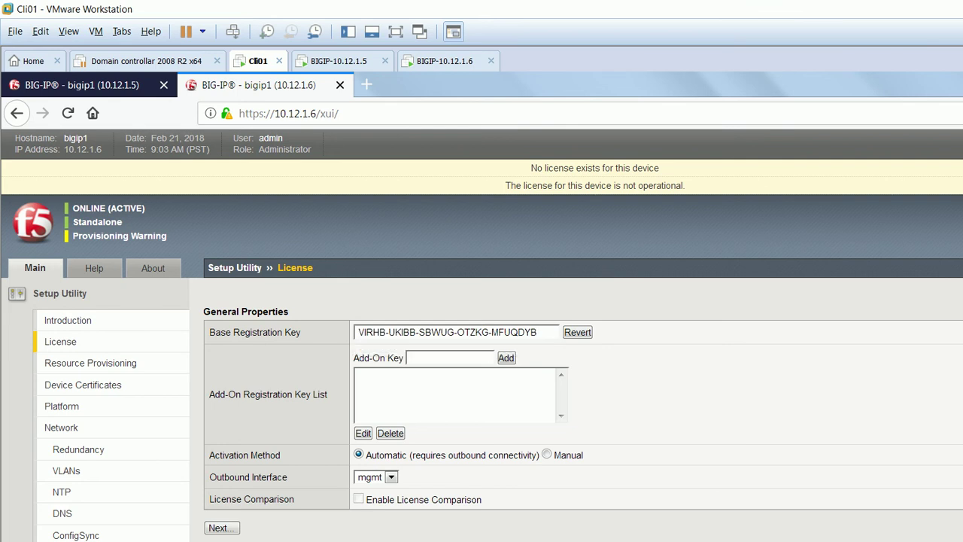
click(547, 455)
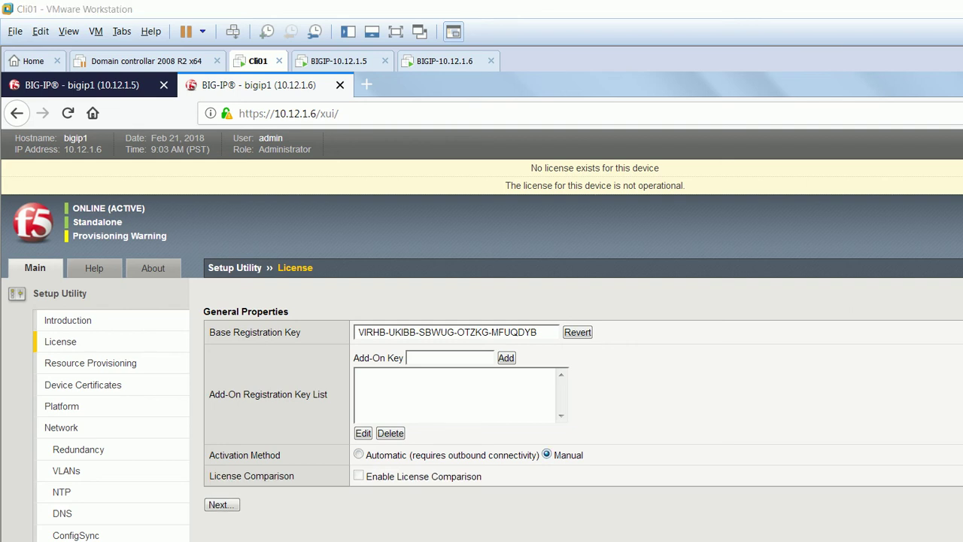
Copy the first key from the notes and change the browser address from 10.12.1.6 to 10.12.1.5.
key(alt+Tab)
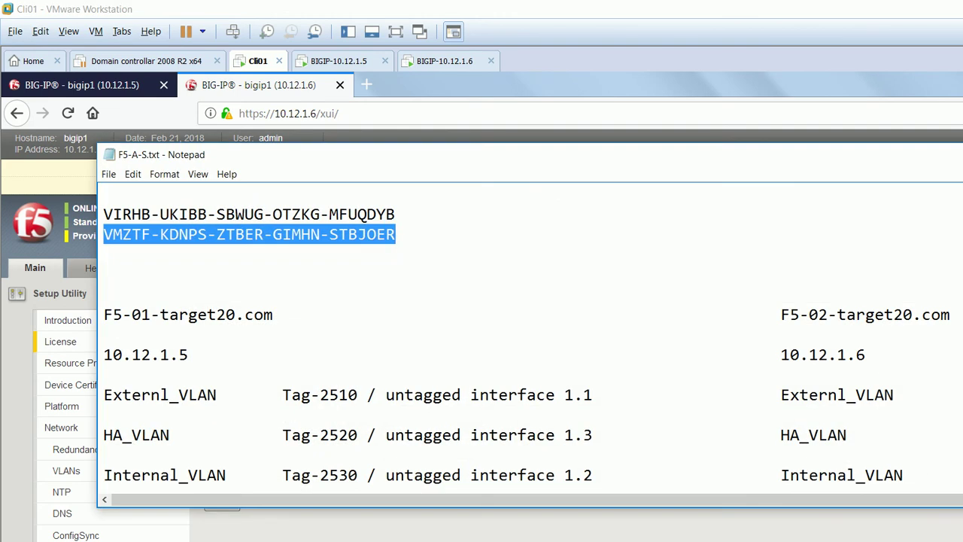
drag(395, 214, 104, 215)
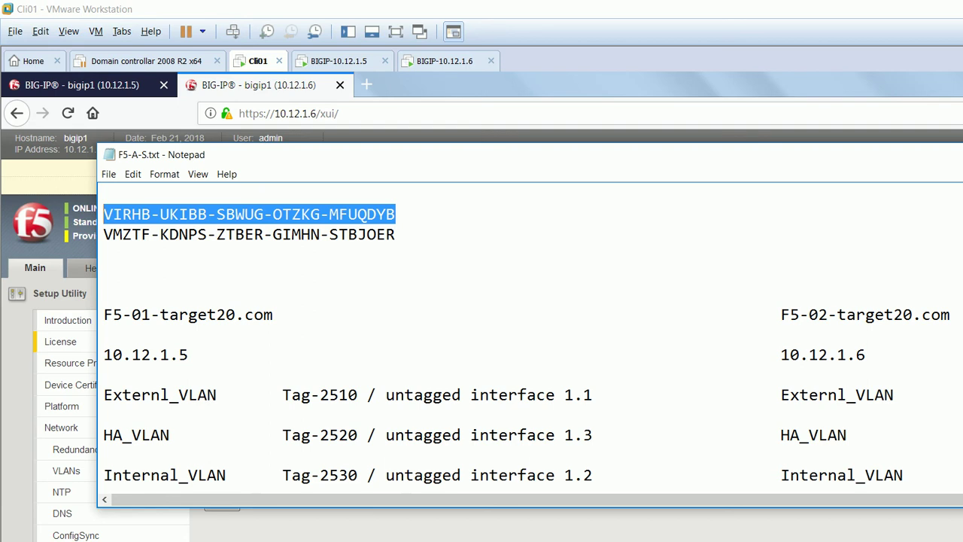
key(alt+Tab)
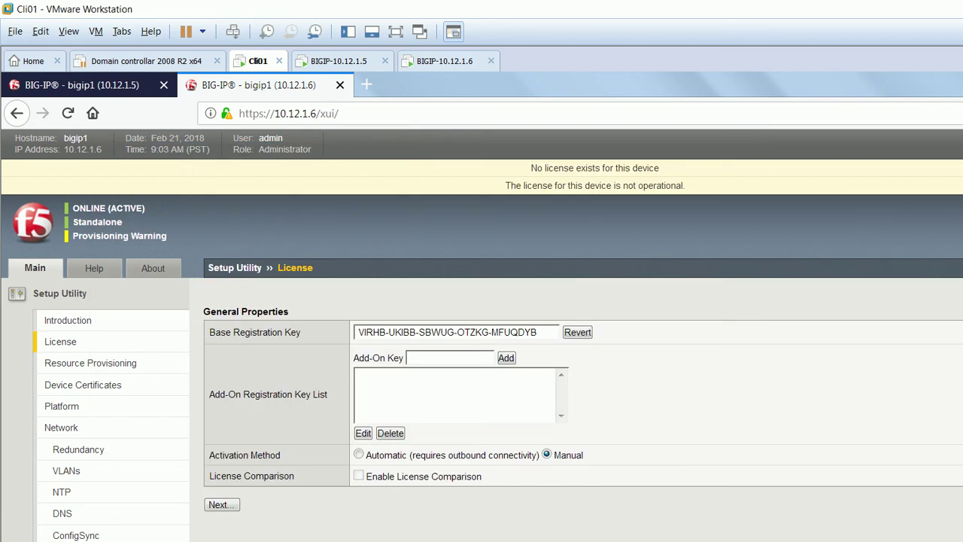
key(BackSpace)
text(5)
key(Return)
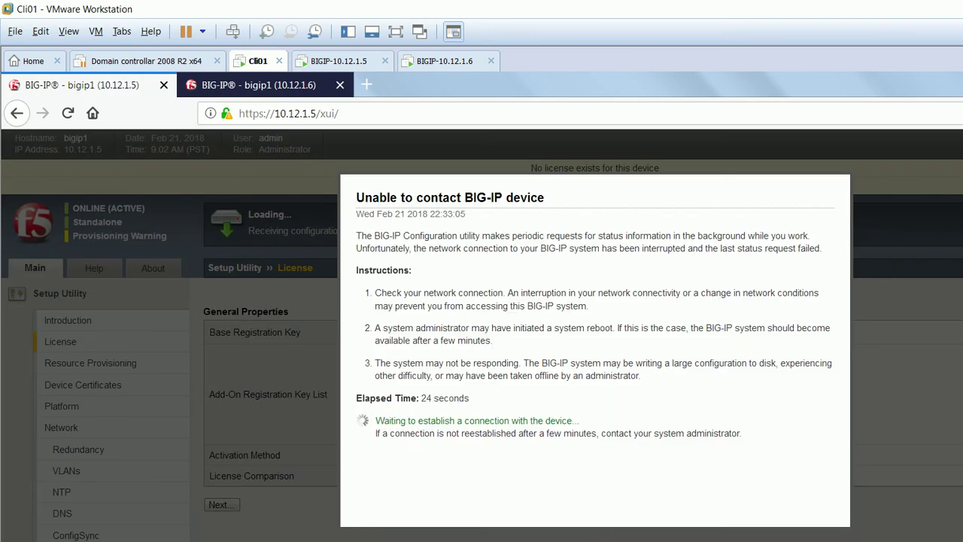
Wait for 10.12.1.5 to reconnect, then continue to its manual activation dossier.
drag(513, 197, 468, 214)
drag(356, 214, 822, 248)
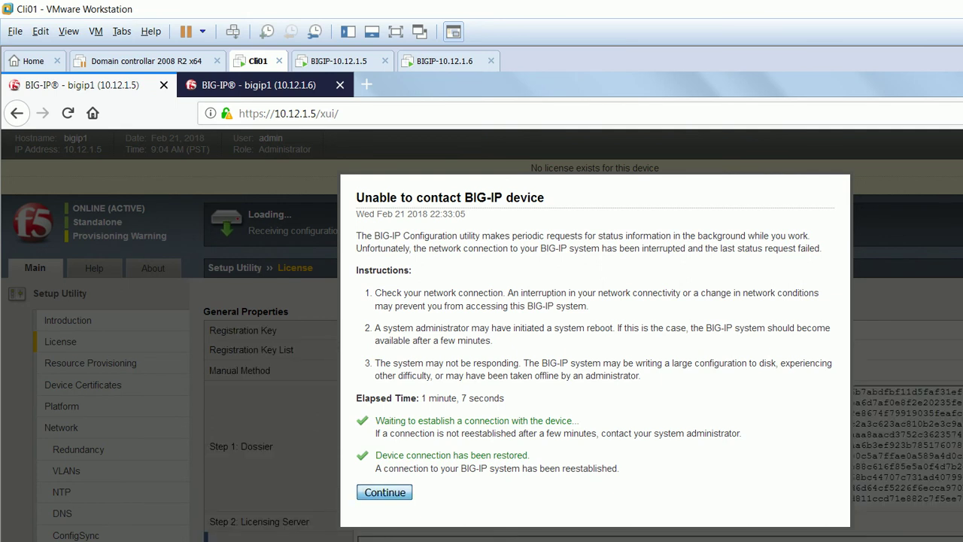
key(Return)
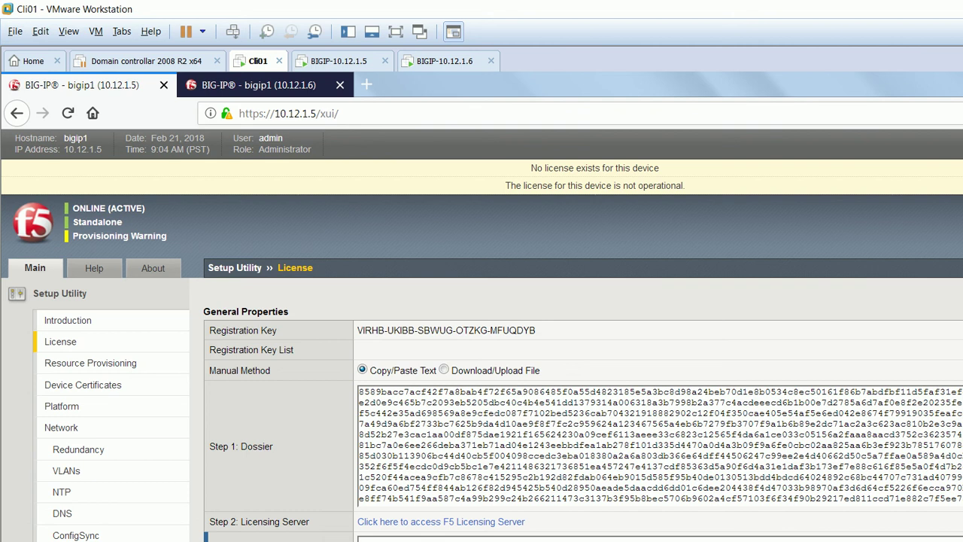
Replace 10.12.1.6's base registration key with the second key from the notes and submit.
key(alt+Tab)
drag(396, 234, 104, 234)
key(ctrl+c)
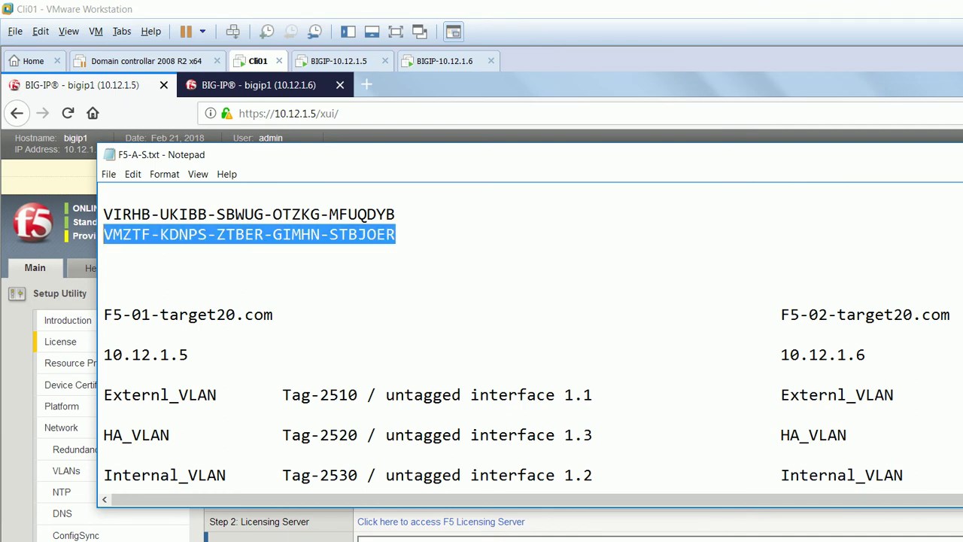
key(alt+Tab)
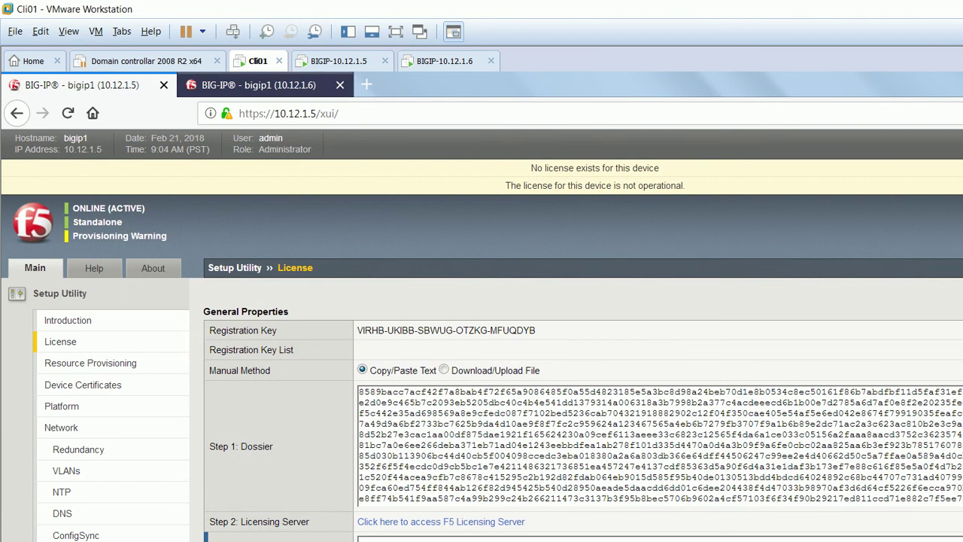
key(ctrl+Tab)
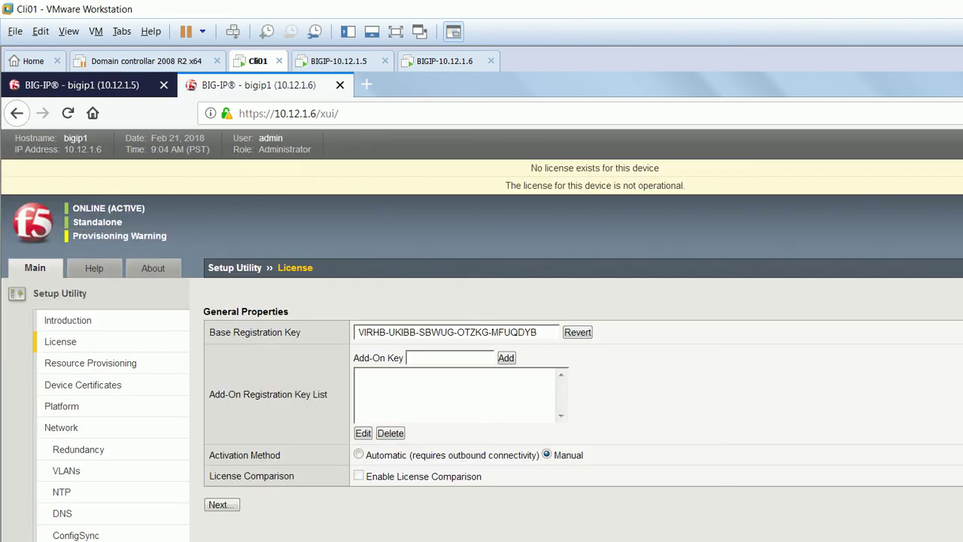
drag(538, 332, 365, 332)
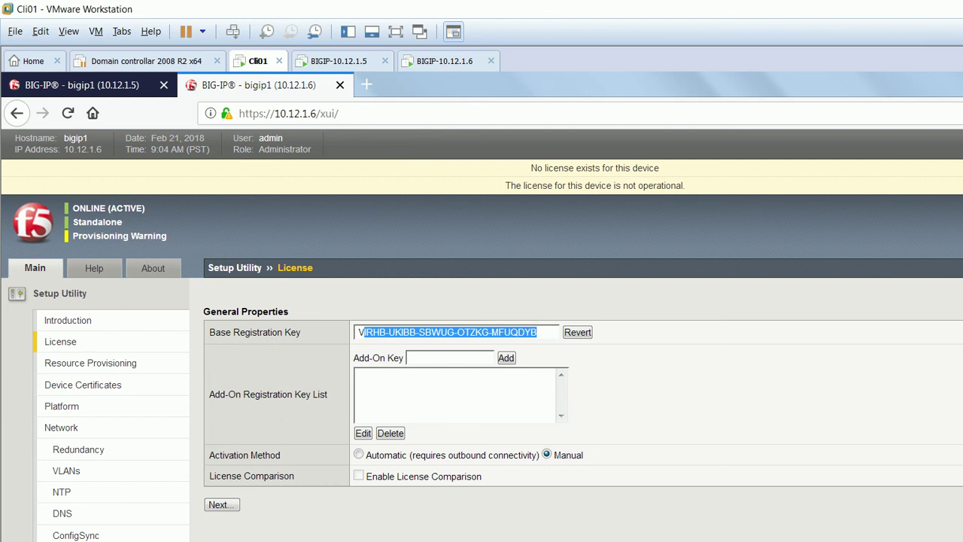
key(BackSpace)
key(BackSpace)
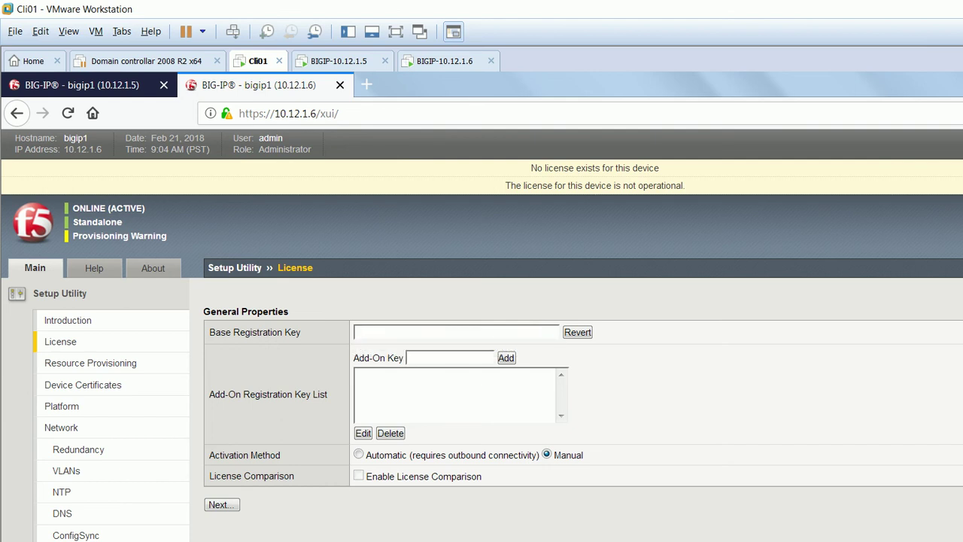
key(ctrl+v)
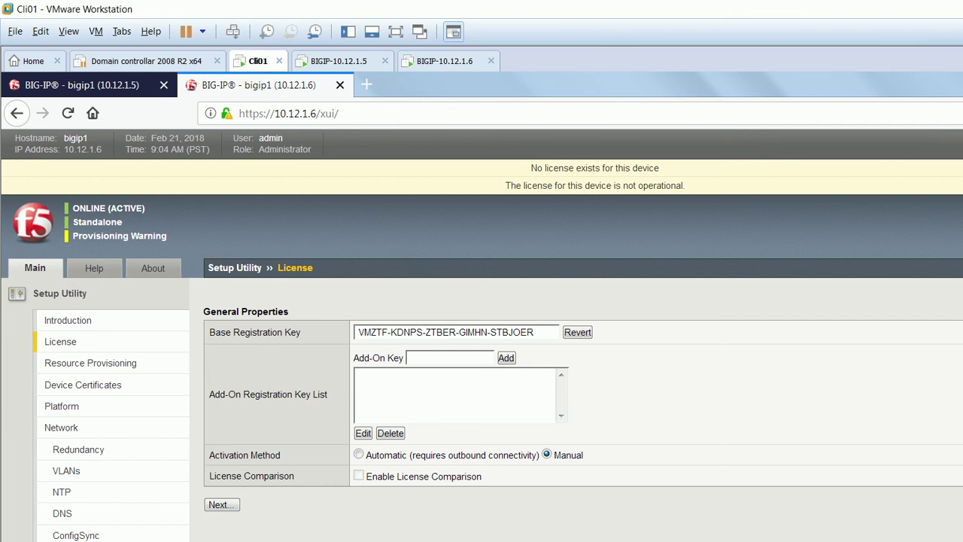
key(Return)
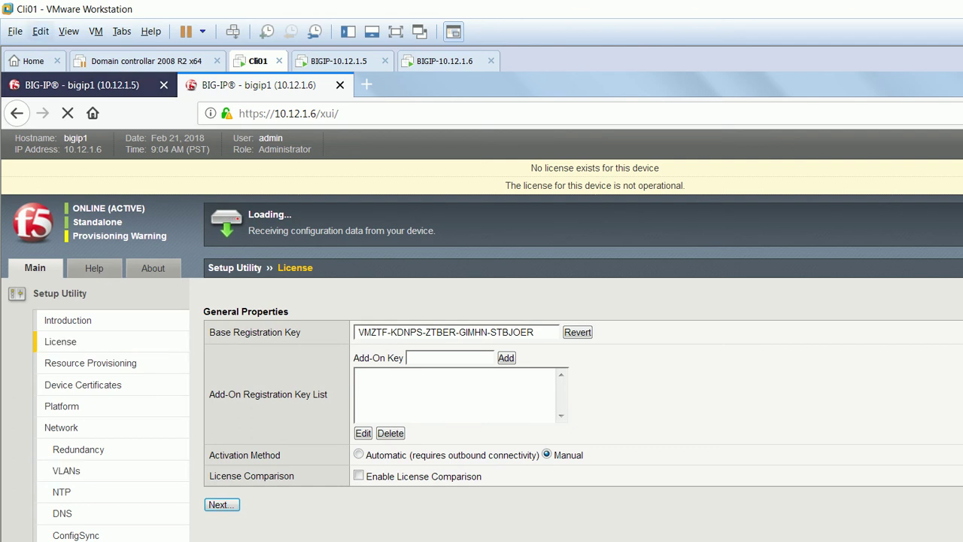
From 10.12.1.5's license page, follow the F5 Licensing Server link, which shows Server Not Found.
click(79, 85)
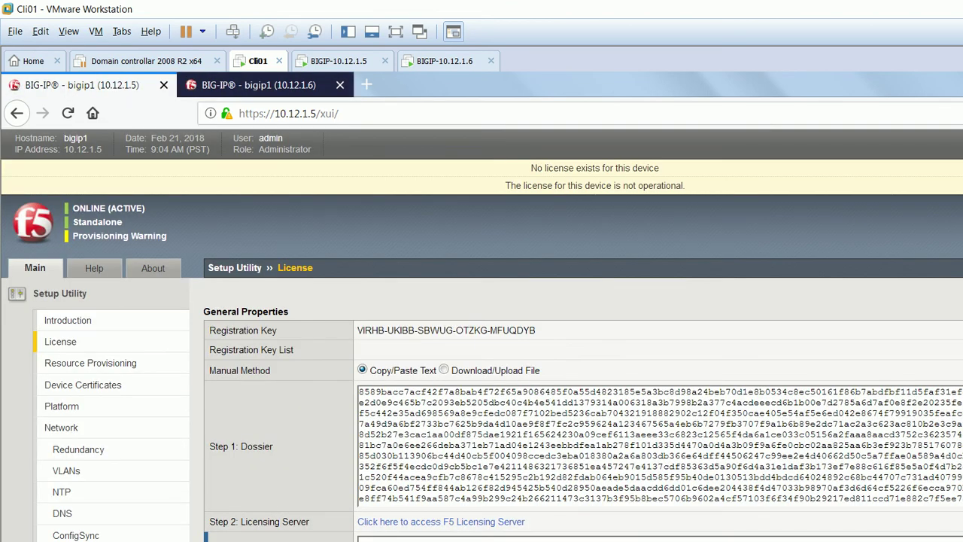
click(441, 522)
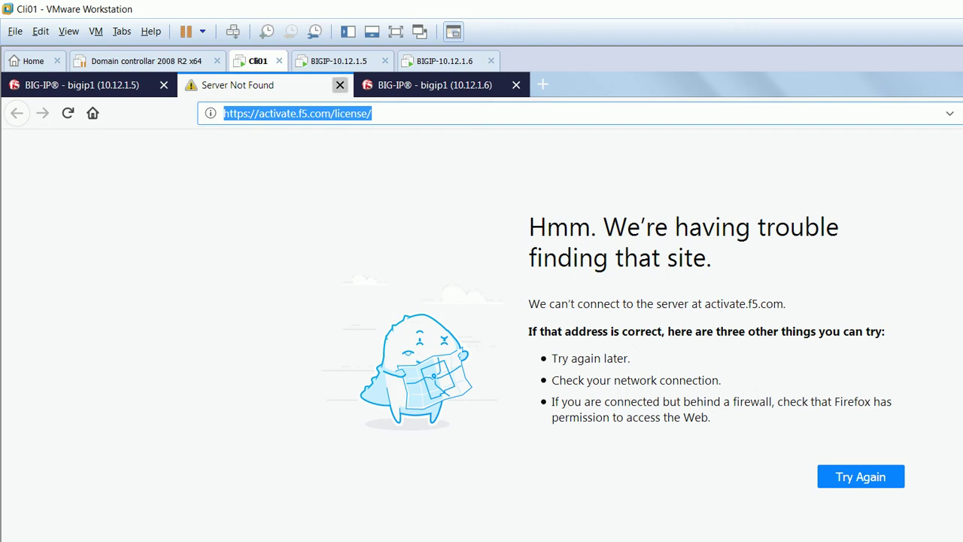
Close the unreachable licensing server page and reload the DevCentral question page in Internet Explorer.
click(340, 85)
key(alt+Tab)
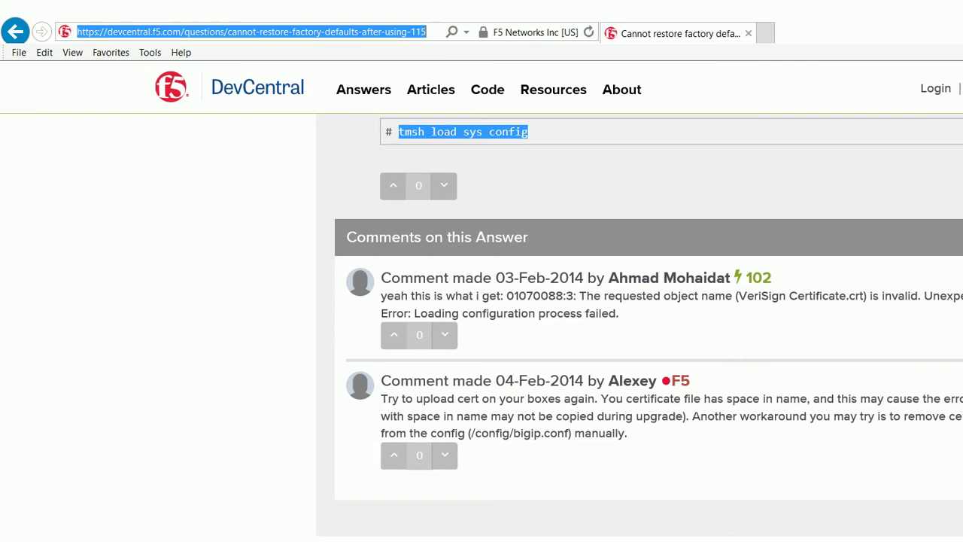
key(Return)
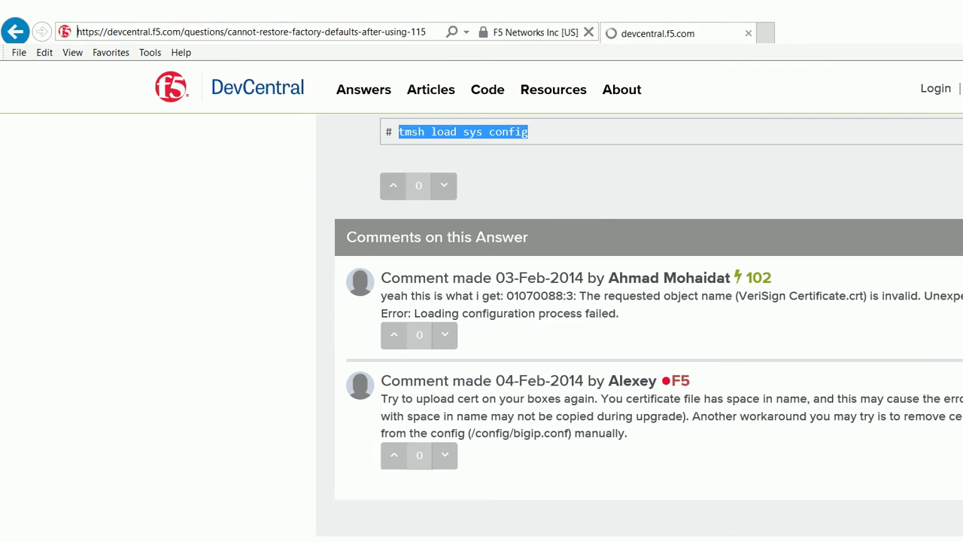
Load the pasted activate.f5.com/license address in a new Internet Explorer tab.
key(ctrl+t)
key(alt+d)
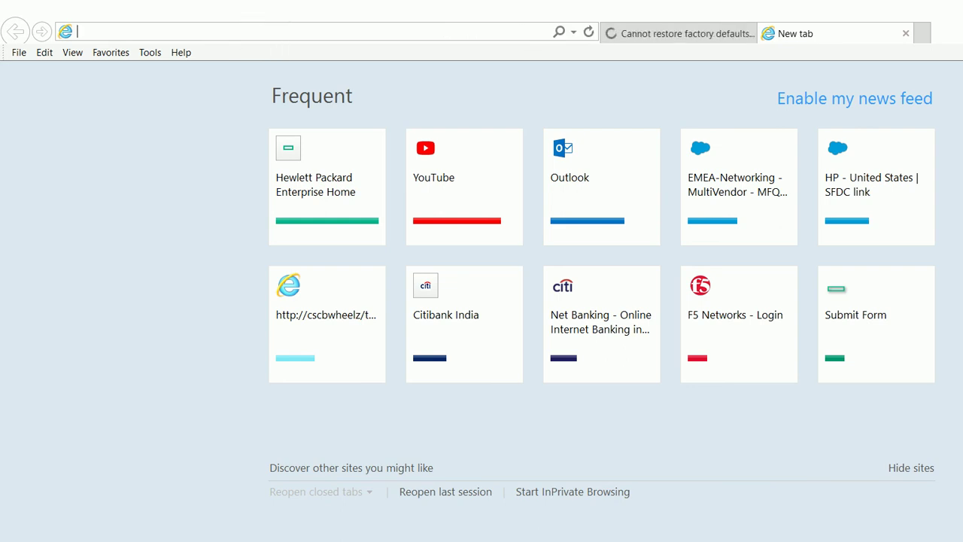
key(ctrl+v)
key(Return)
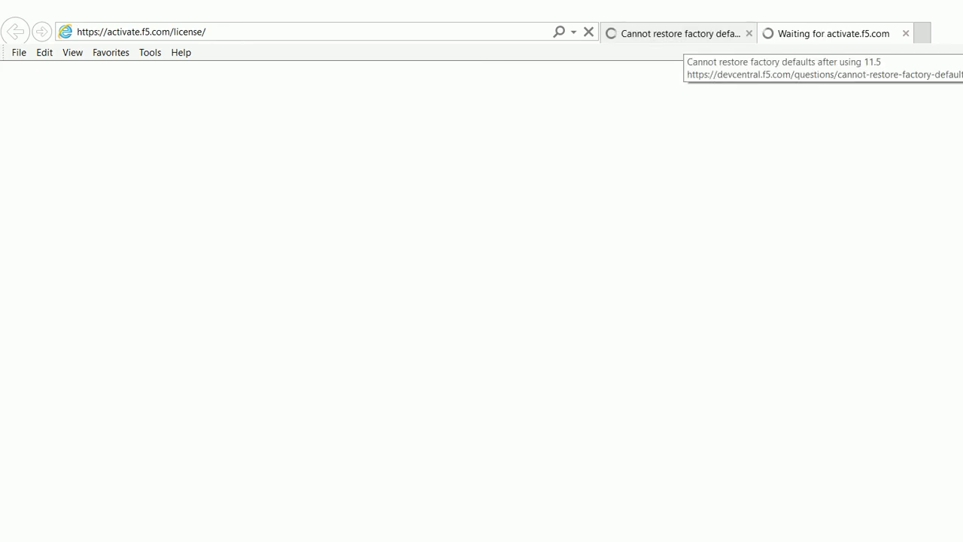
click(678, 33)
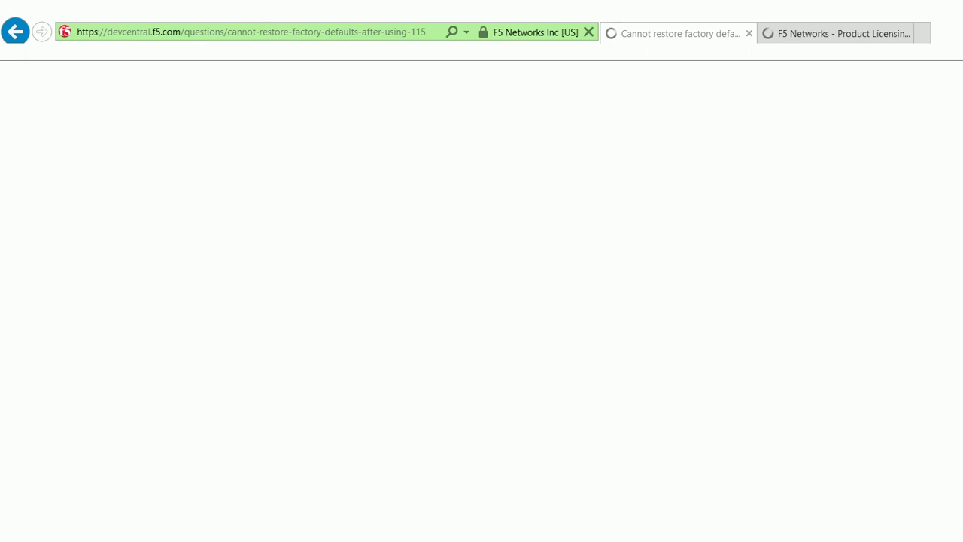
Bring the Cli01 VM forward and scroll the 10.12.1.5 license page down to Step 3.
mouse_move(521, 541)
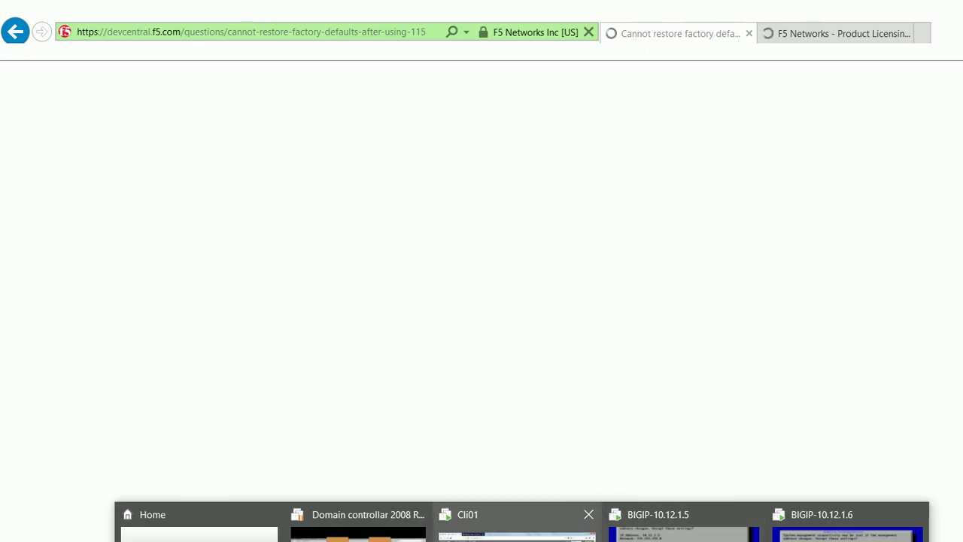
click(516, 527)
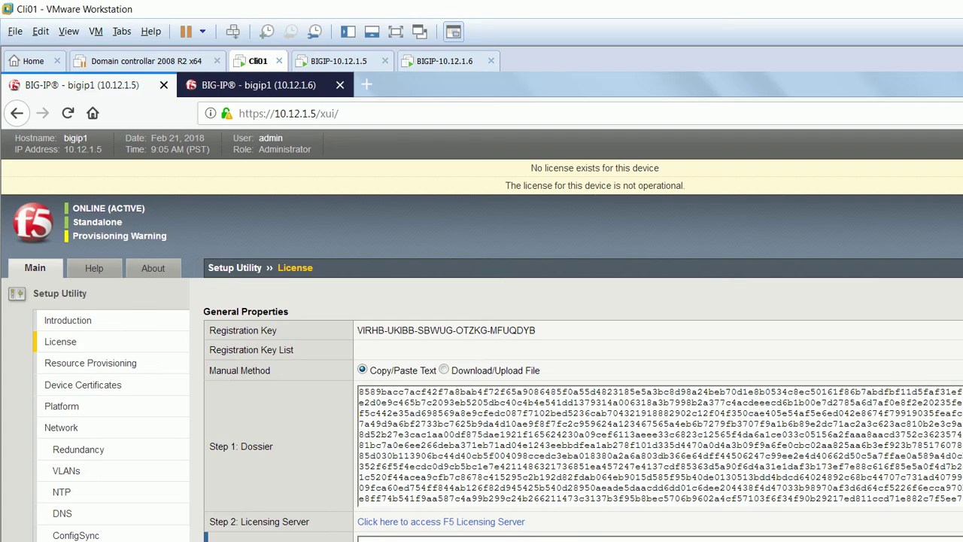
scroll(659, 447, down, 2)
scroll(660, 447, down, 2)
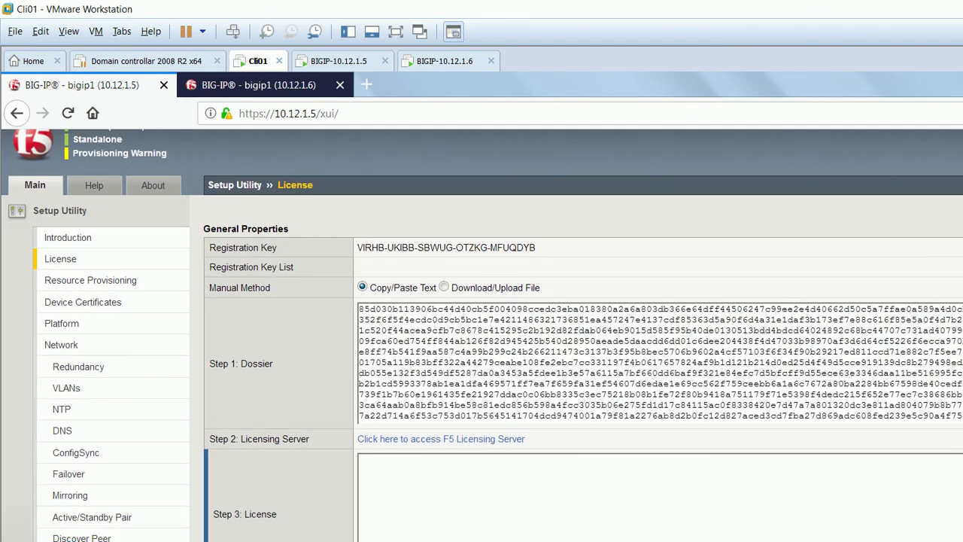
mouse_move(445, 541)
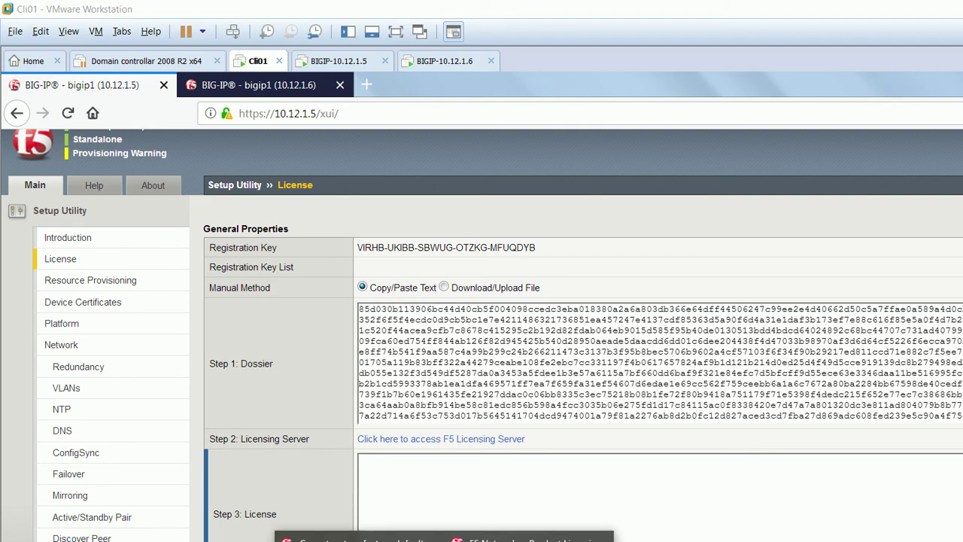
click(354, 538)
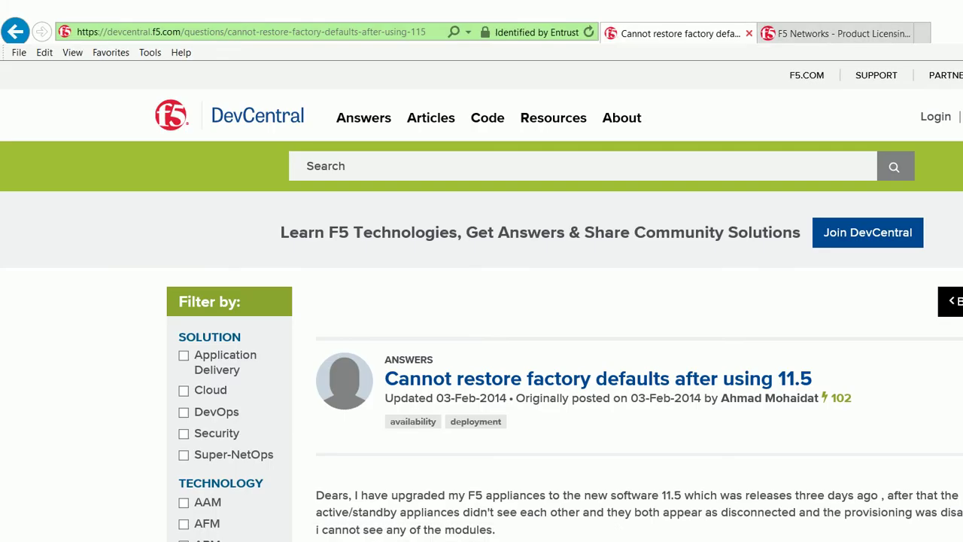
Copy the 10.12.1.5 dossier from Cli01 into Enter Your Dossier on activate.f5.com.
key(ctrl+w)
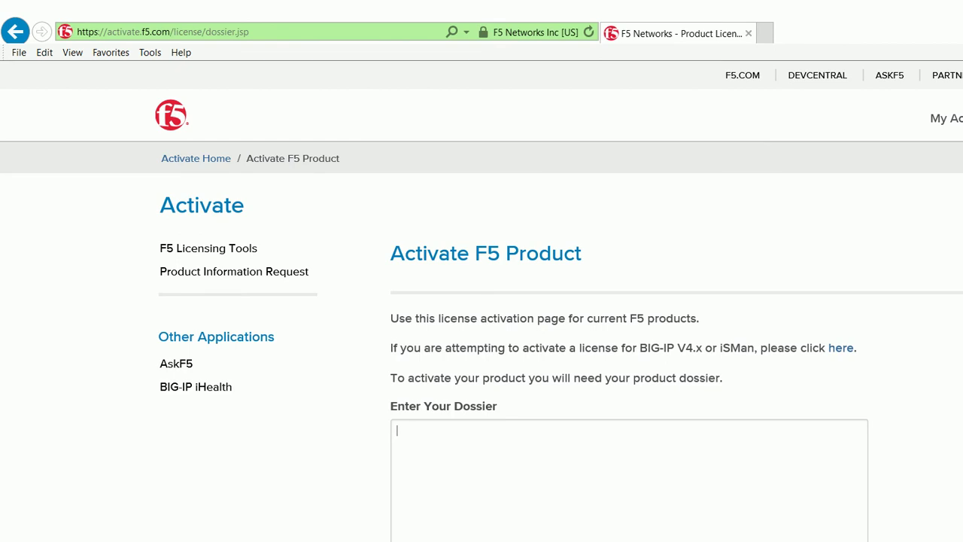
scroll(482, 301, down, 5)
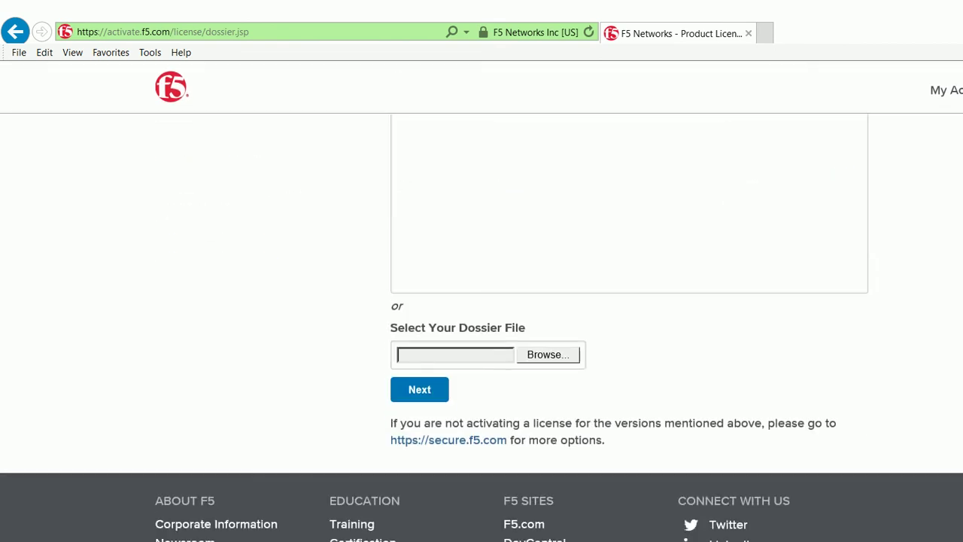
scroll(481, 301, up, 3)
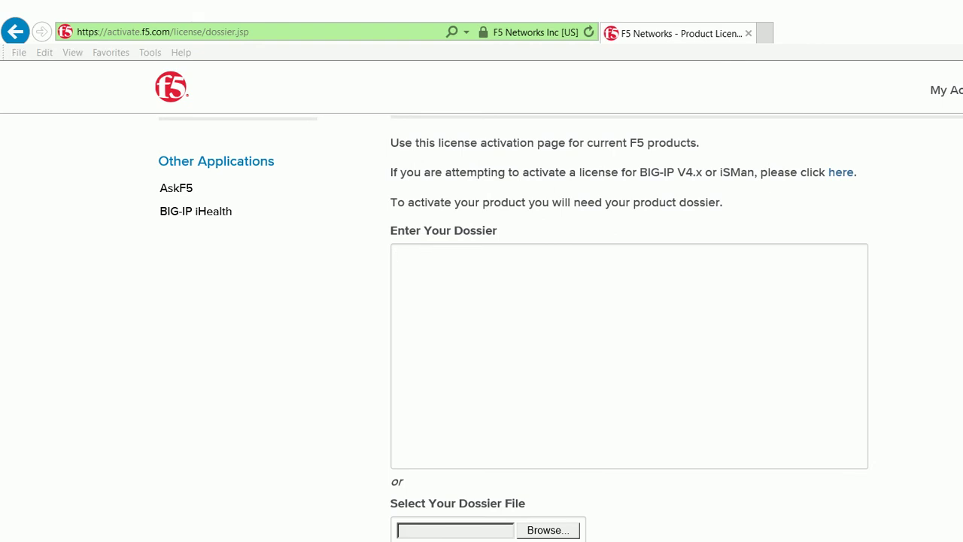
click(459, 523)
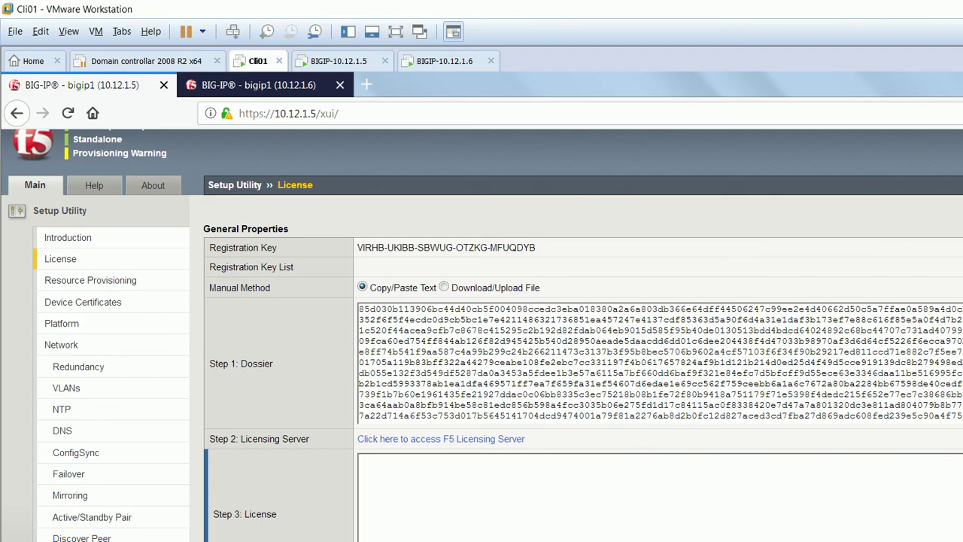
key(ctrl+a)
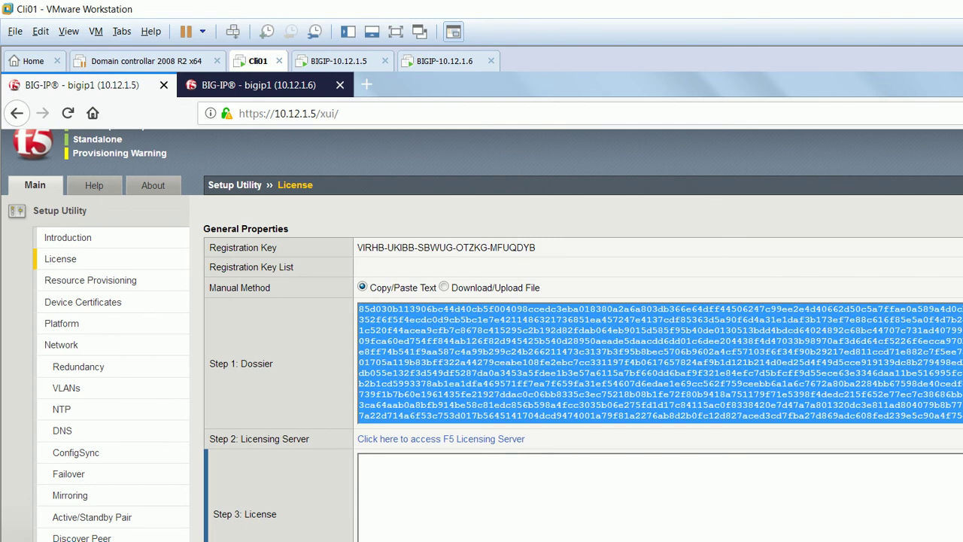
key(alt+Tab)
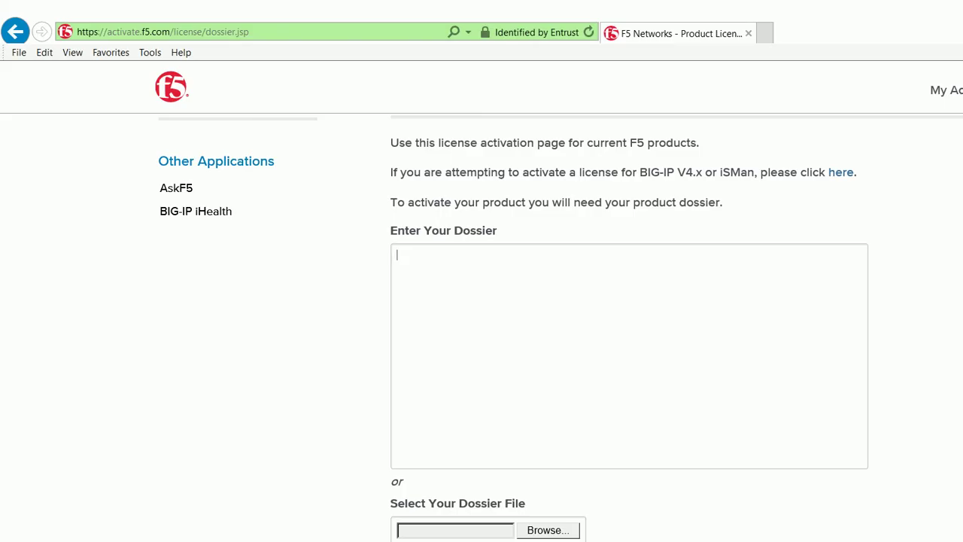
key(ctrl+v)
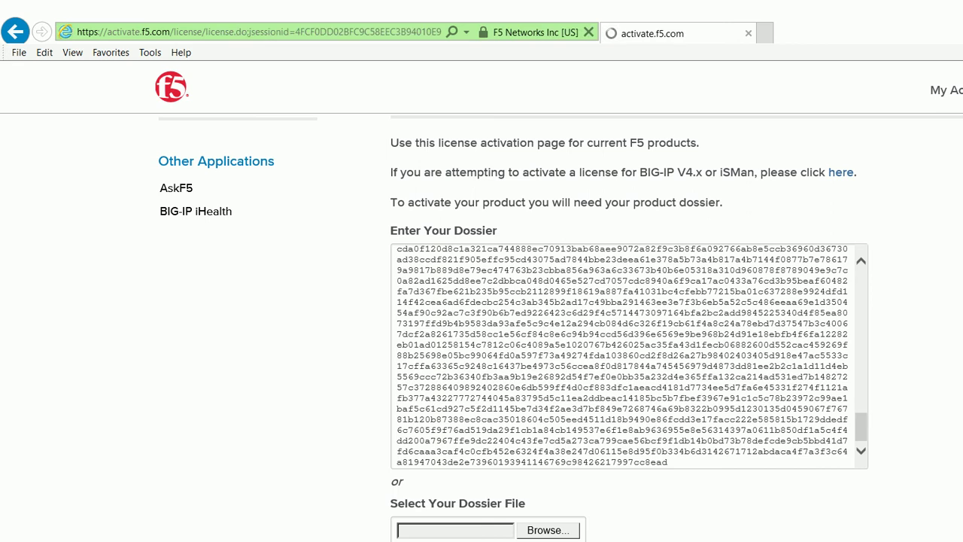
scroll(629, 449, down, 1)
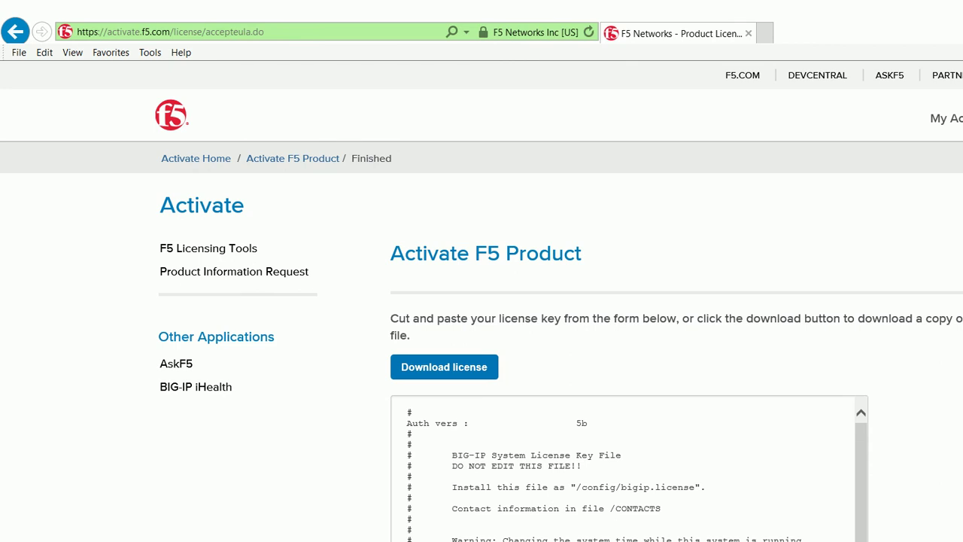
Copy all of the generated license key text and go back to the Cli01 license page.
scroll(629, 468, down, 5)
scroll(630, 468, up, 10)
key(ctrl+a)
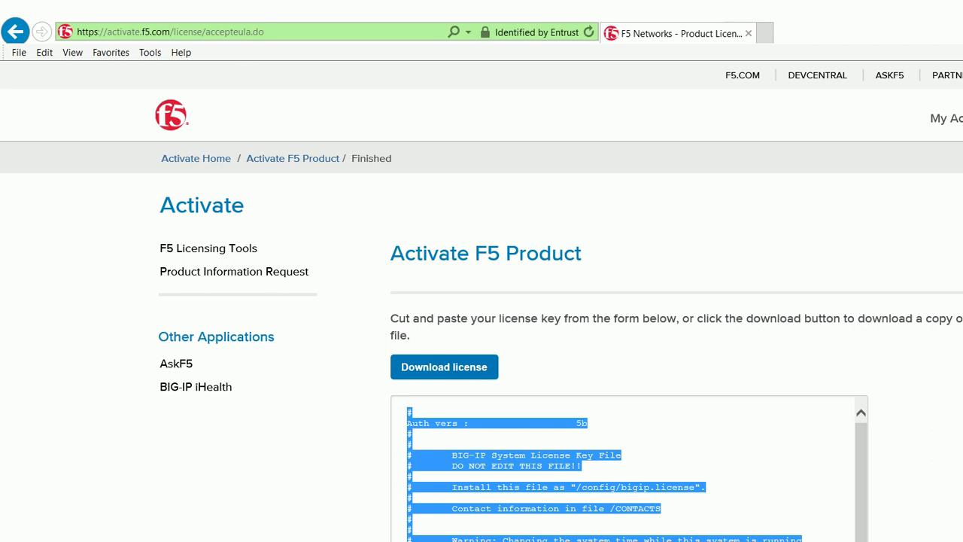
click(524, 541)
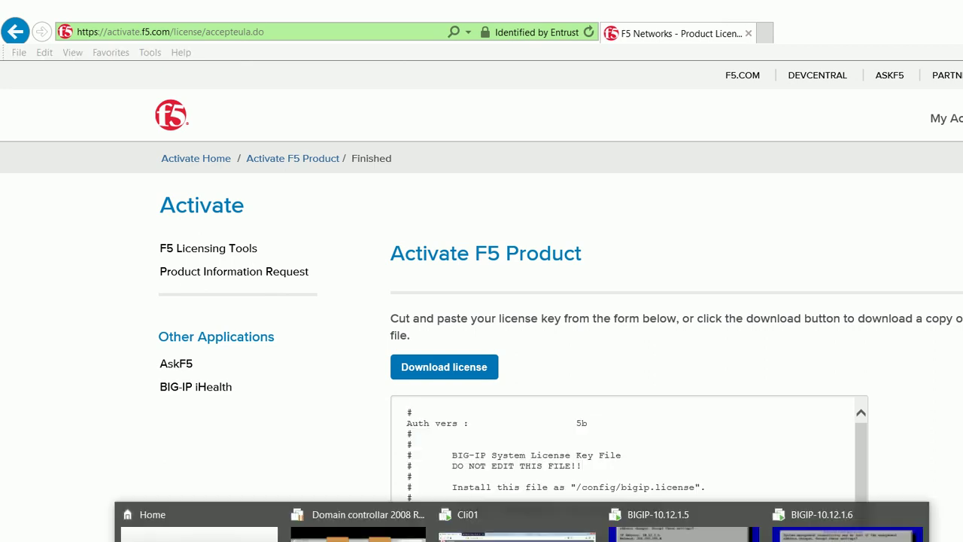
click(516, 527)
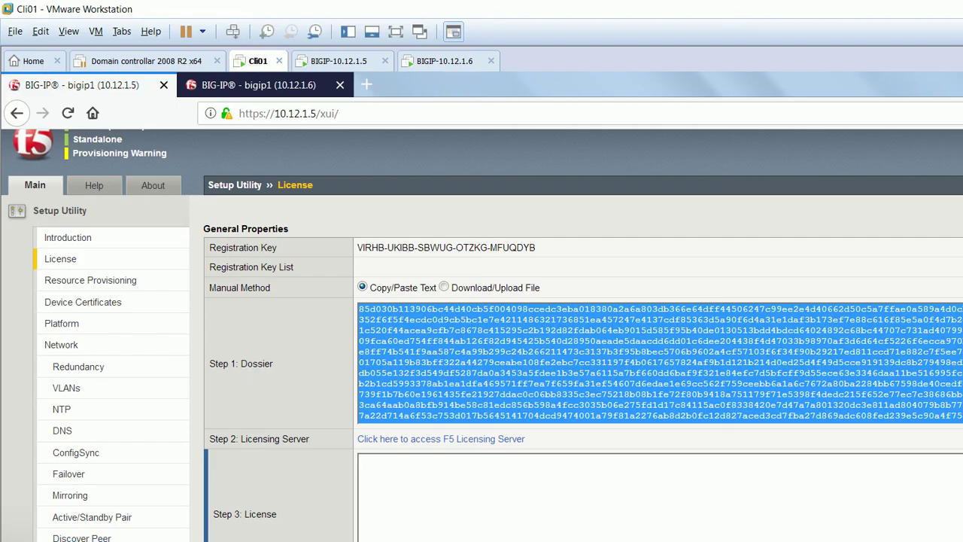
Paste the license into the 10.12.1.5 Step 3 License box and submit it.
click(360, 460)
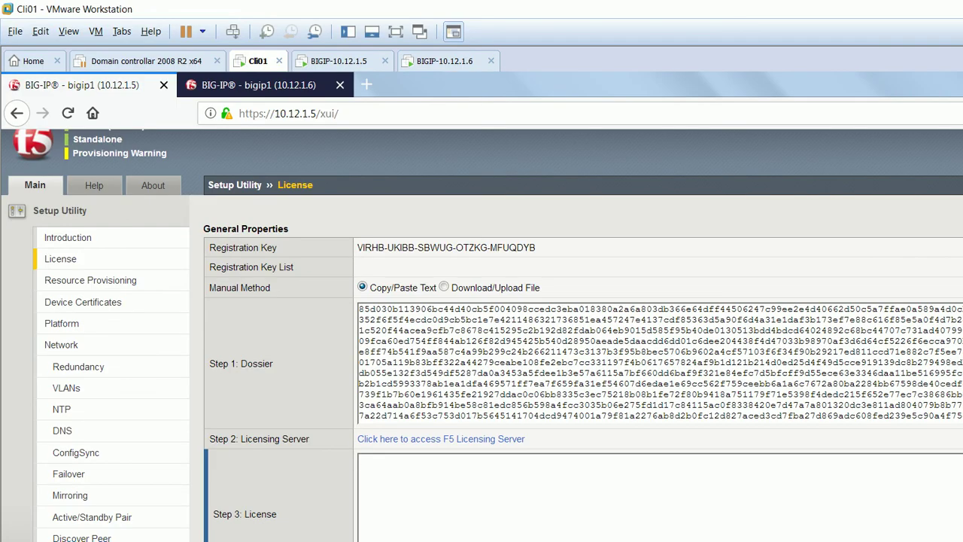
key(ctrl+v)
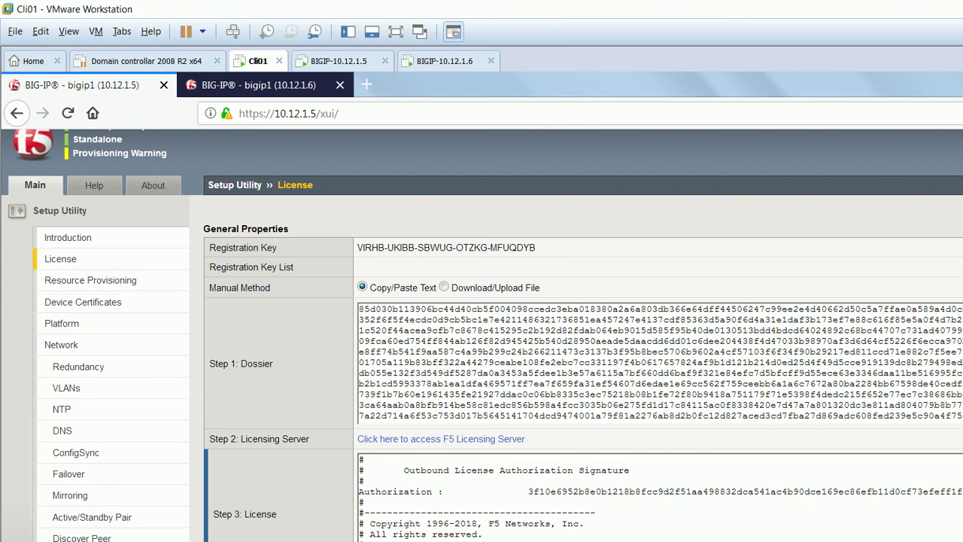
scroll(482, 335, down, 1)
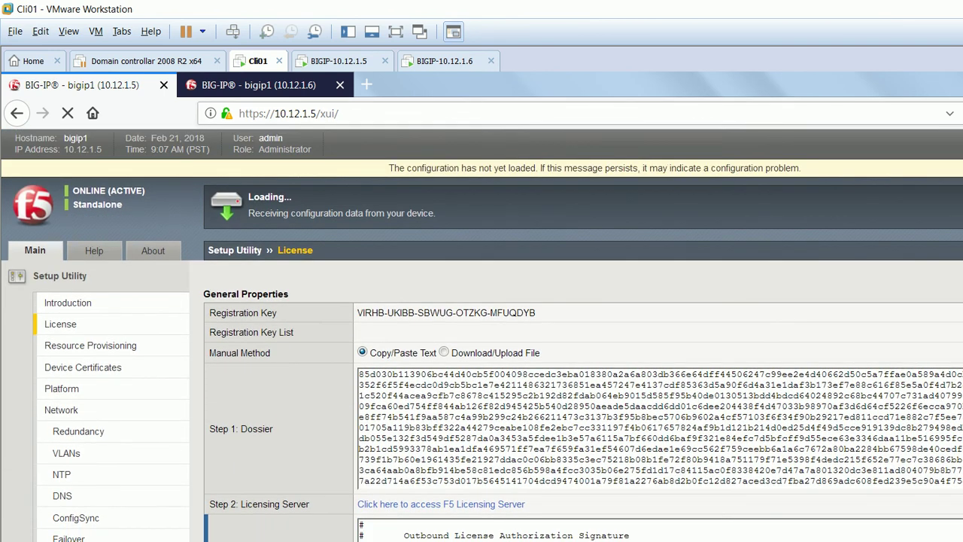
click(256, 85)
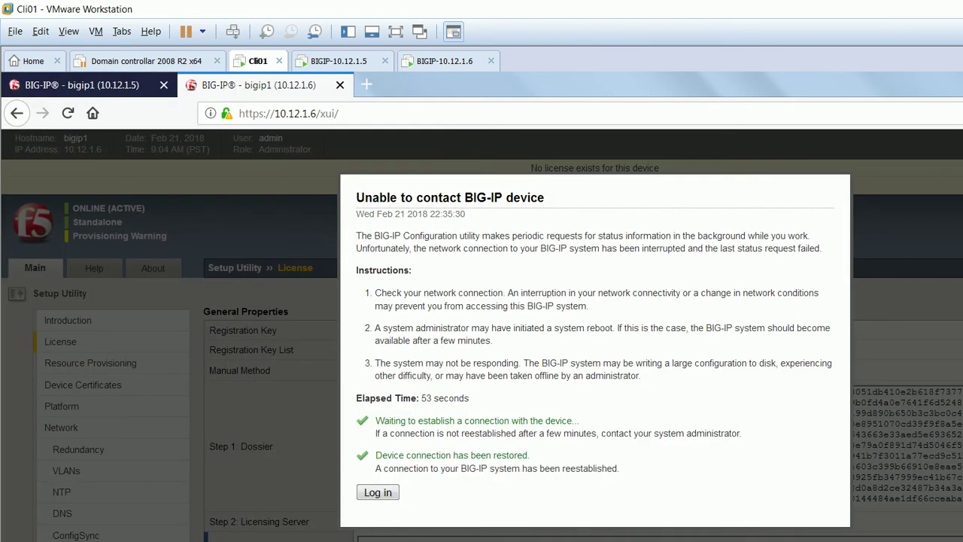
Log back in to 10.12.1.6 from the Unable to contact BIG-IP device dialog.
click(378, 492)
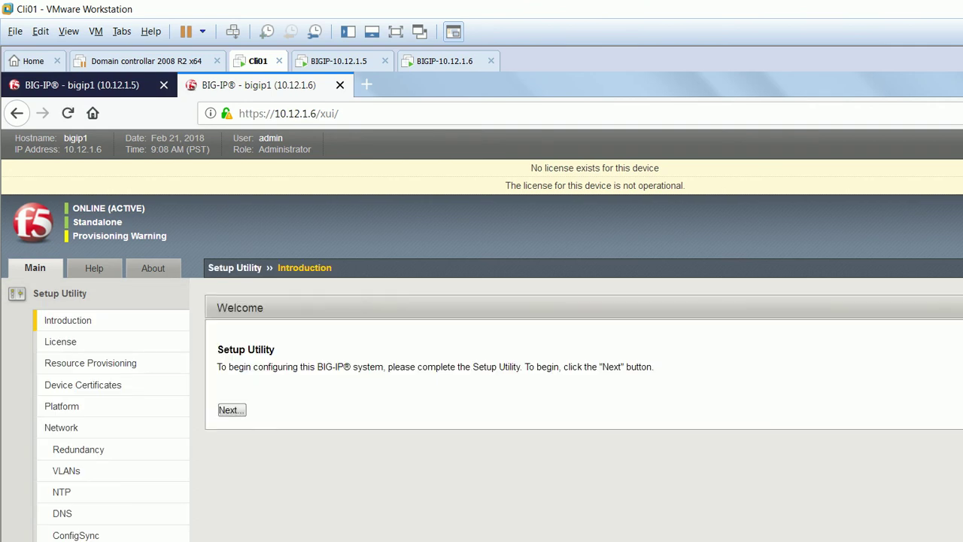
Enter the second key from Notepad as 10.12.1.6's Base Registration Key with Manual activation.
click(232, 409)
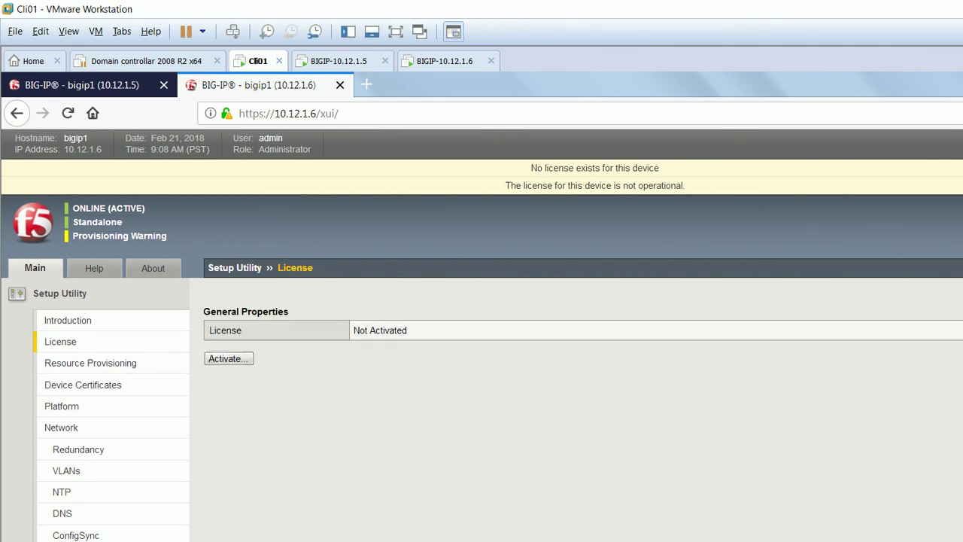
click(228, 358)
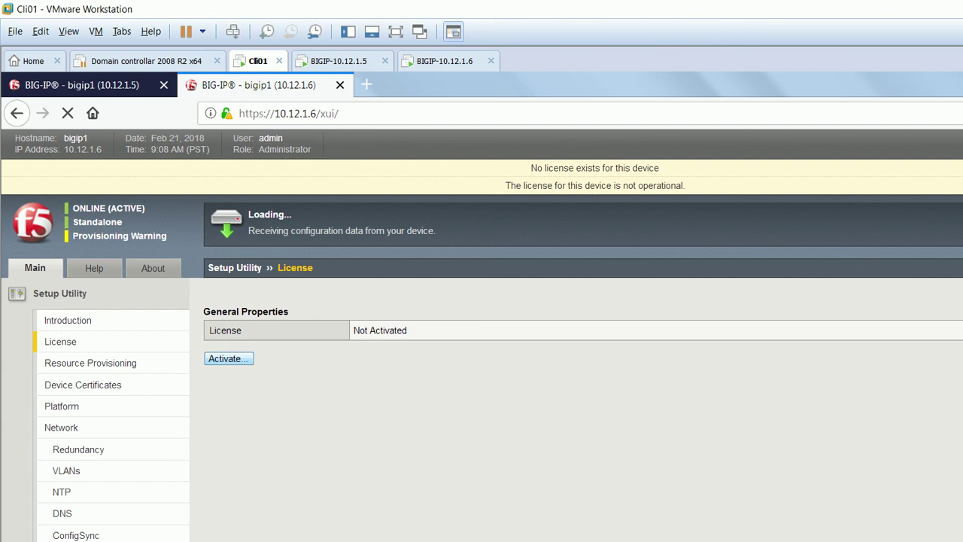
key(alt+Tab)
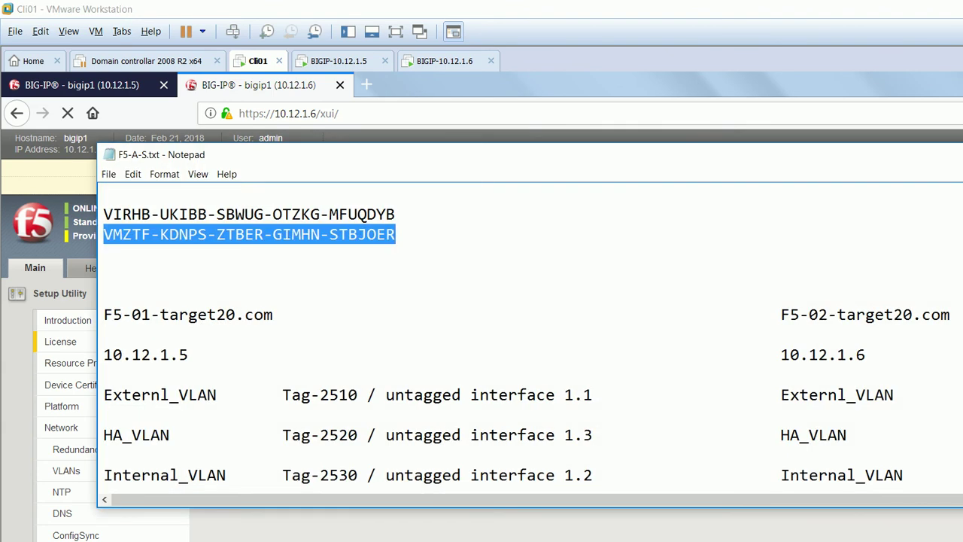
key(alt+Tab)
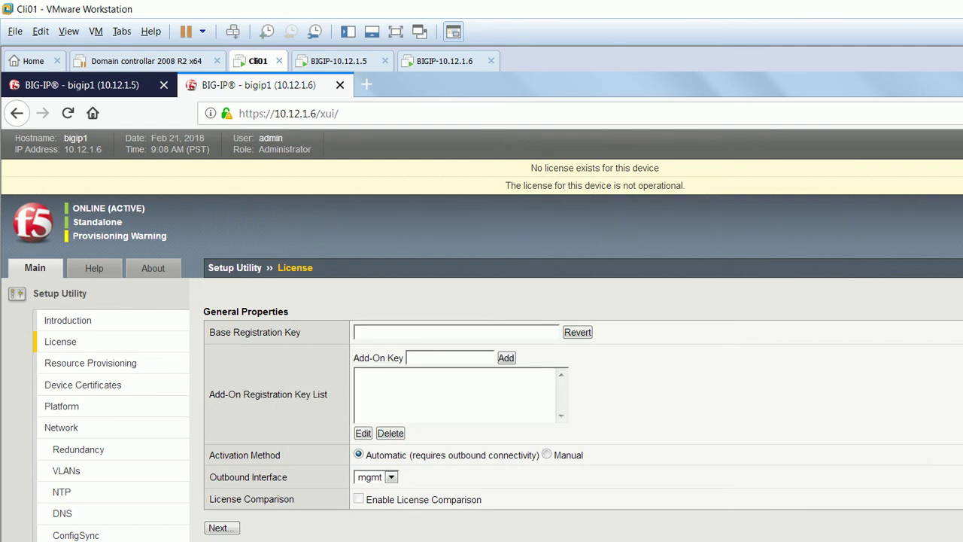
key(ctrl+v)
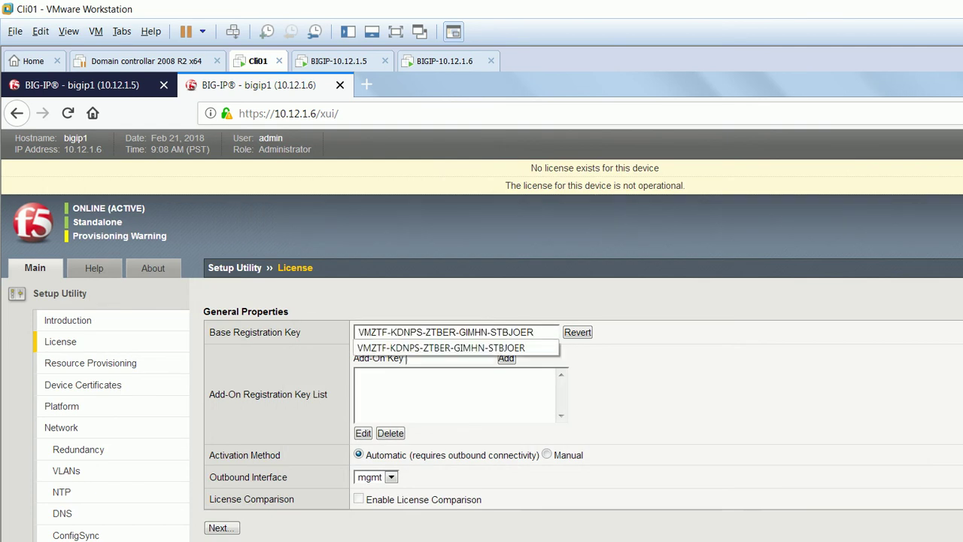
click(546, 454)
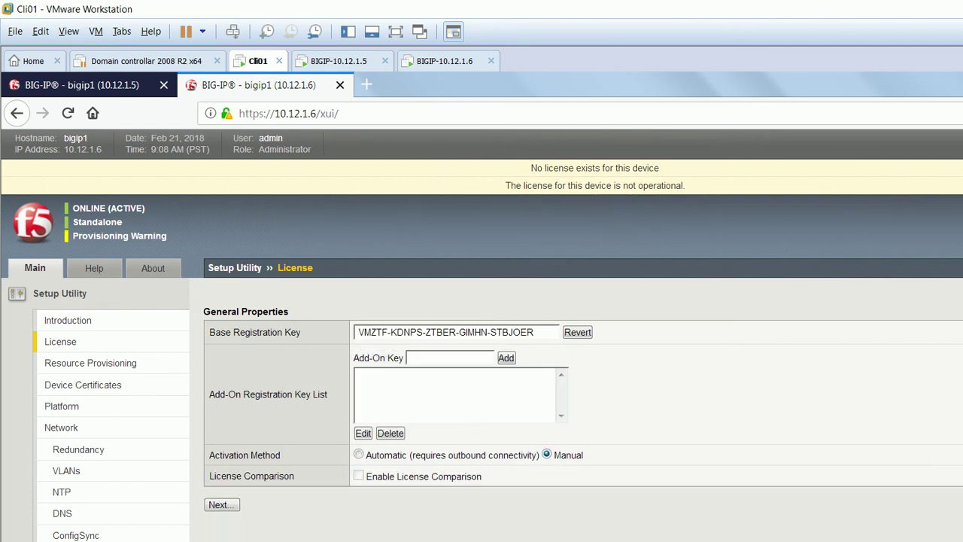
click(222, 505)
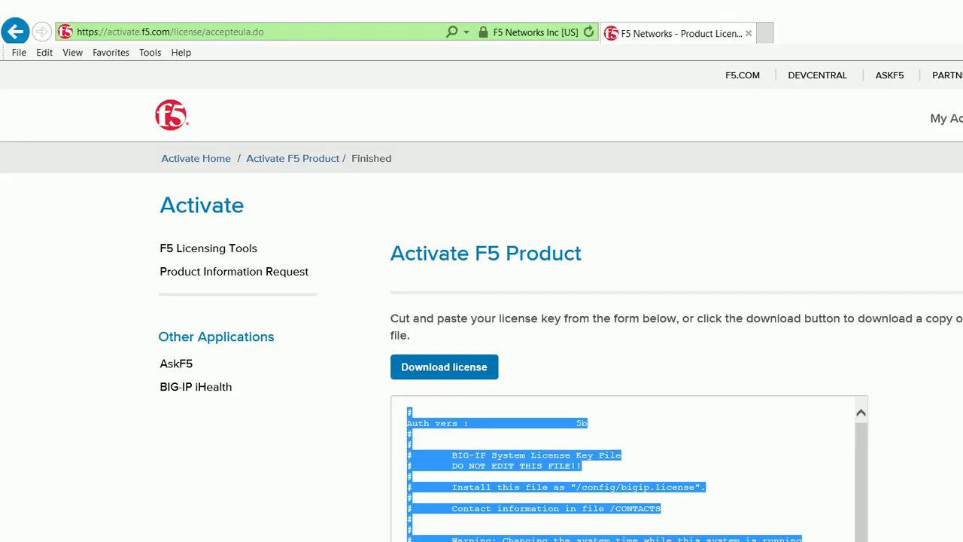
Strip accepteula.do from the address to reload the activate.f5.com/license dossier entry page.
click(170, 32)
click(265, 32)
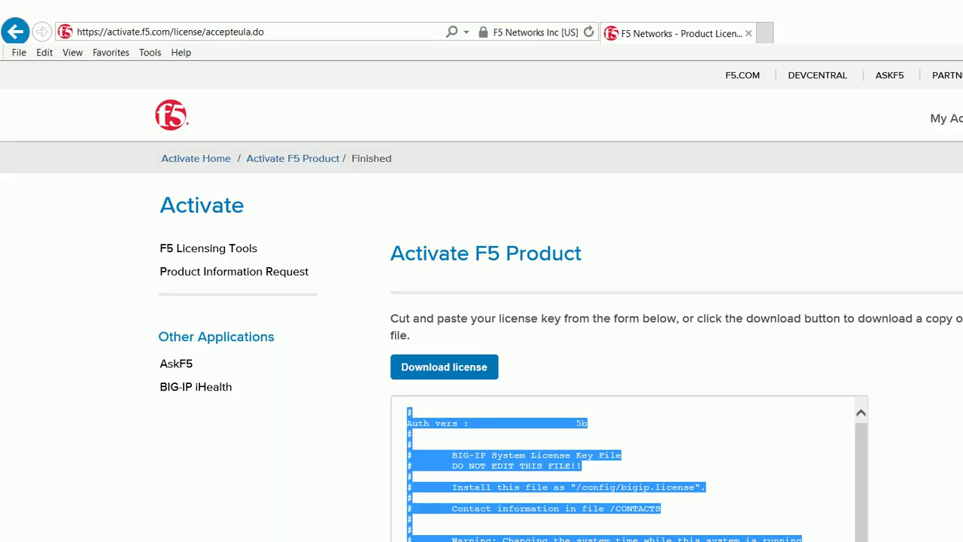
key(shift+Left)
key(shift+Left)
key(shift+Left)
key(shift+Left)
key(shift+Left)
key(shift+Left)
key(shift+Left)
key(shift+Left)
key(shift+Left)
key(shift+Left)
key(shift+Left)
key(shift+Left)
key(shift+Left)
key(shift+Left)
key(BackSpace)
key(Return)
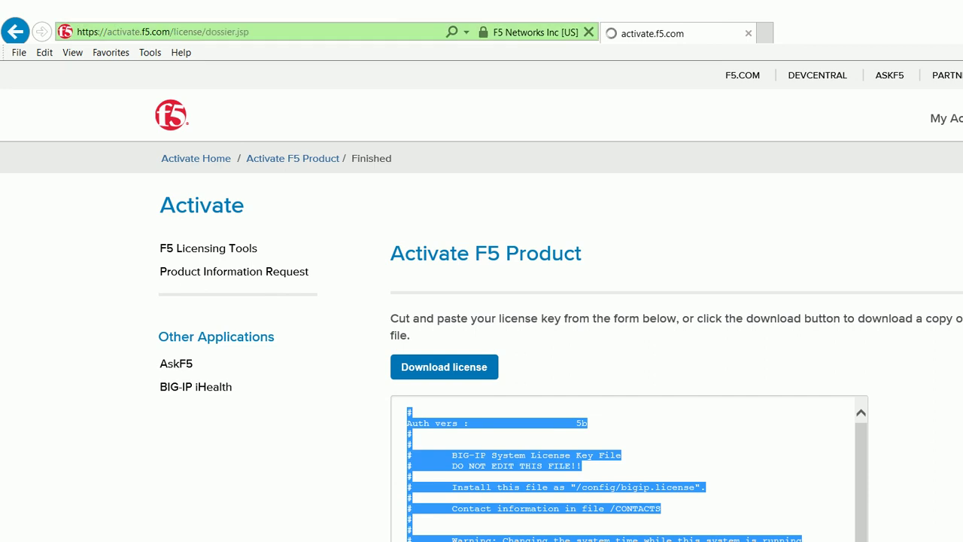
Submit the 10.12.1.6 dossier on the licensing site and copy the generated license text.
key(alt+Tab)
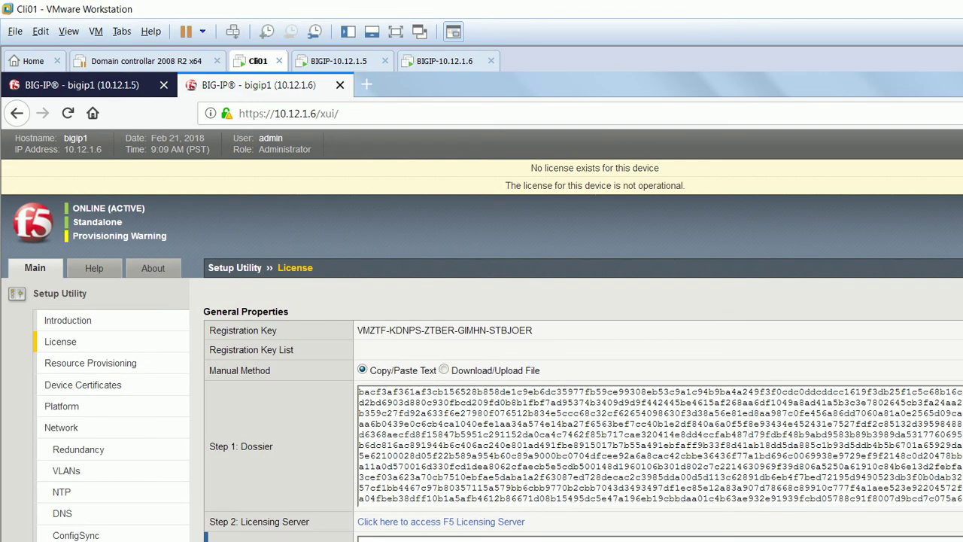
key(ctrl+a)
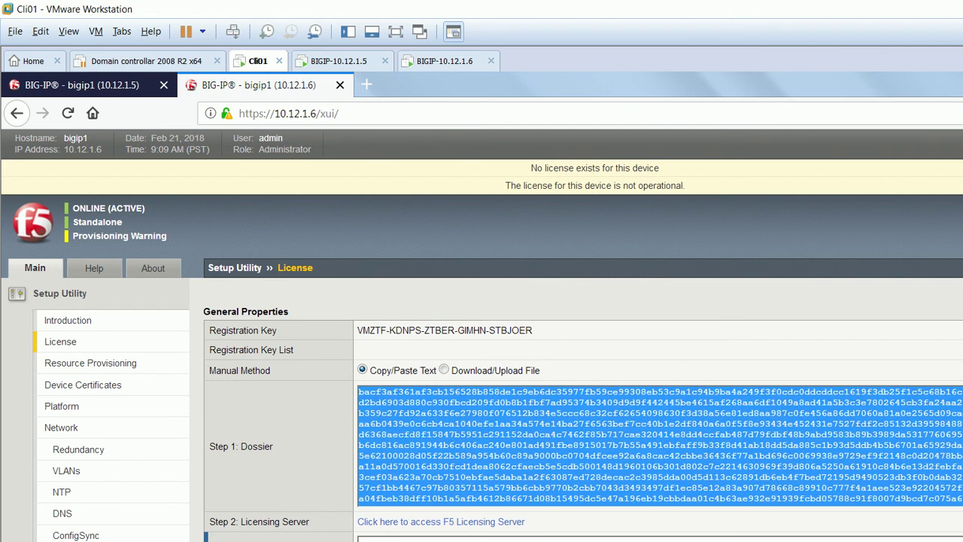
key(alt+Tab)
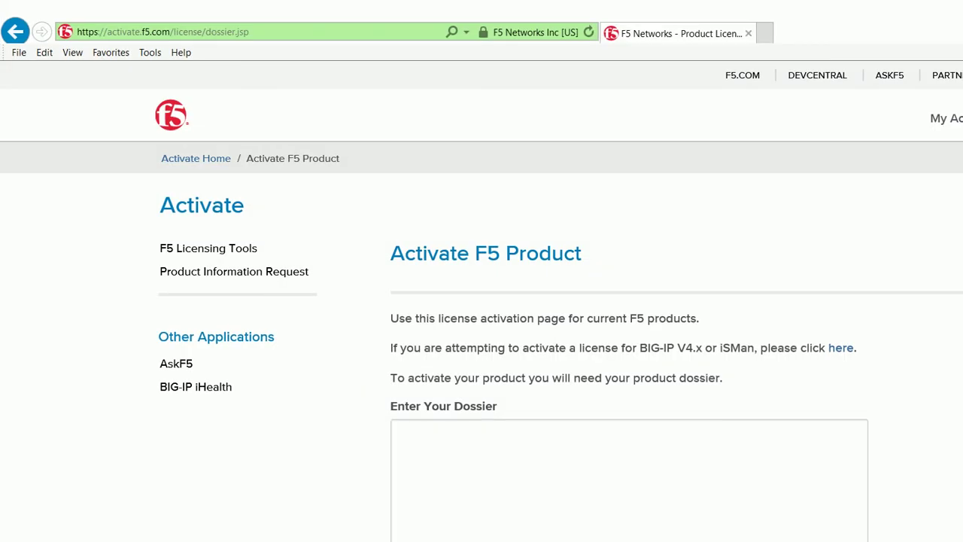
key(ctrl+v)
scroll(482, 302, down, 2)
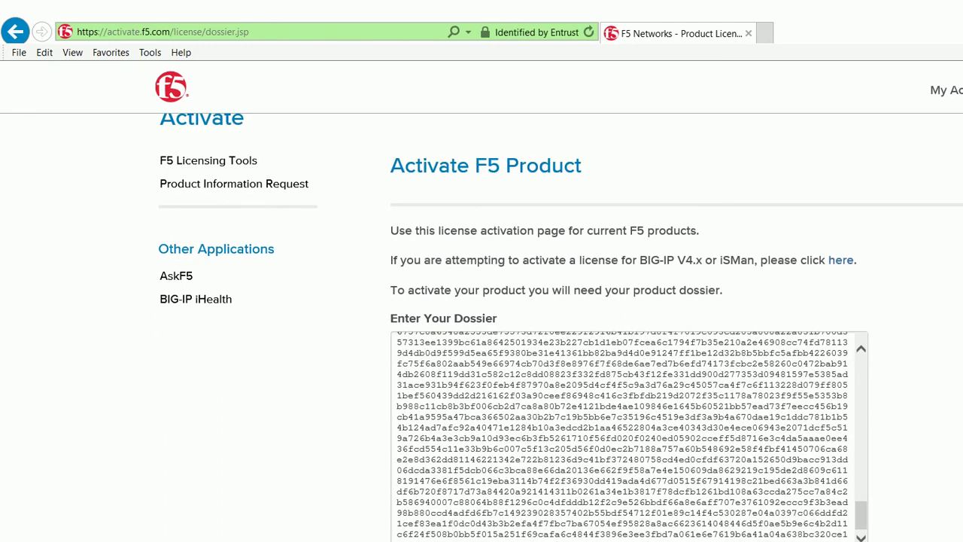
scroll(482, 301, down, 4)
click(419, 477)
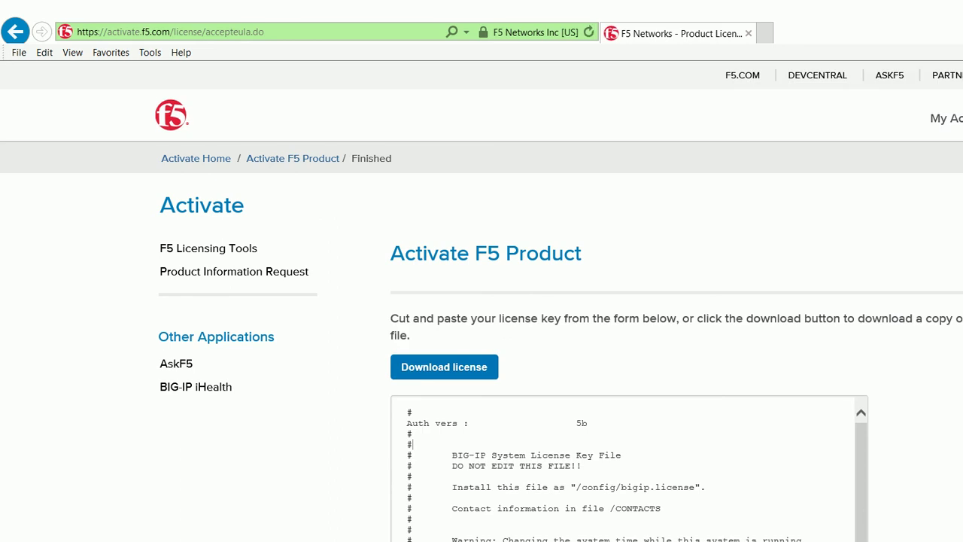
key(ctrl+a)
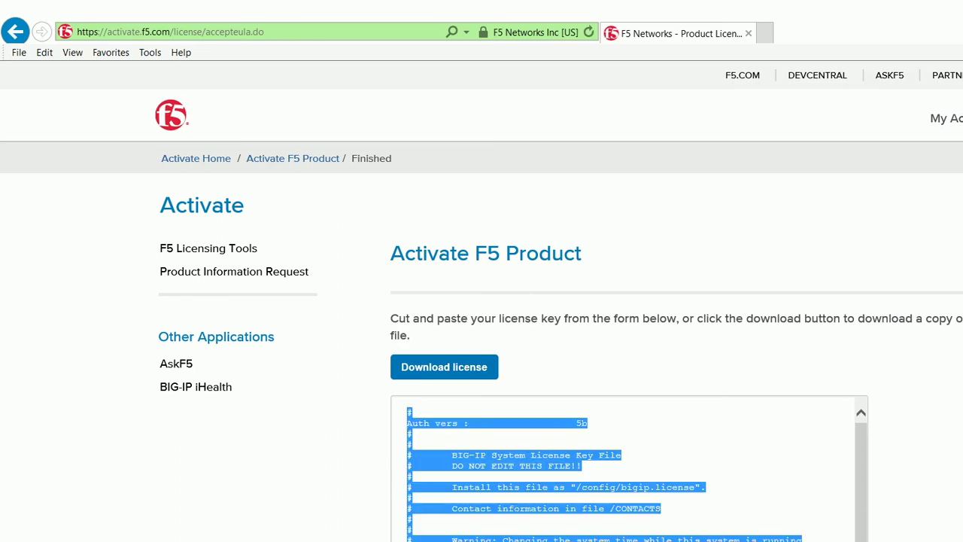
key(alt+Tab)
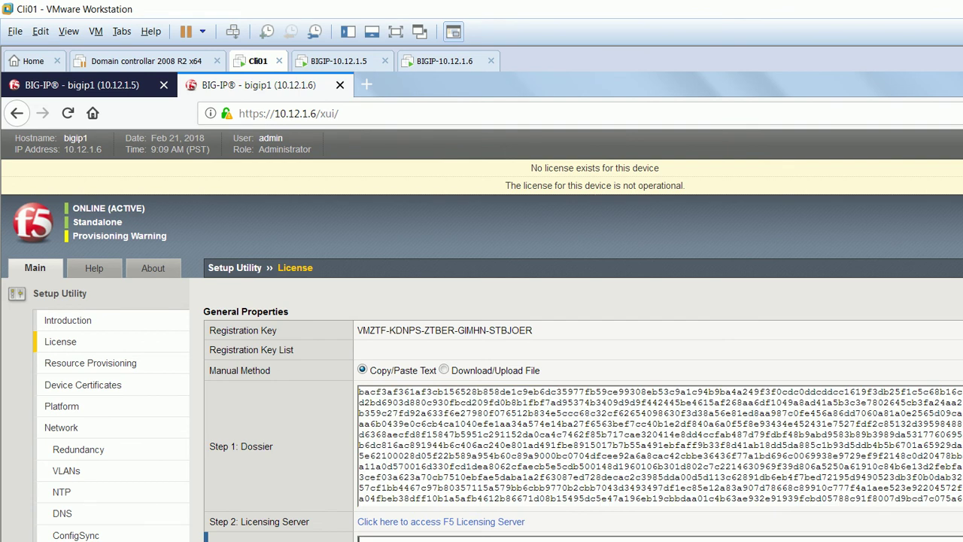
Paste the activated license into the 10.12.1.6 Step 3 License box.
scroll(482, 334, down, 3)
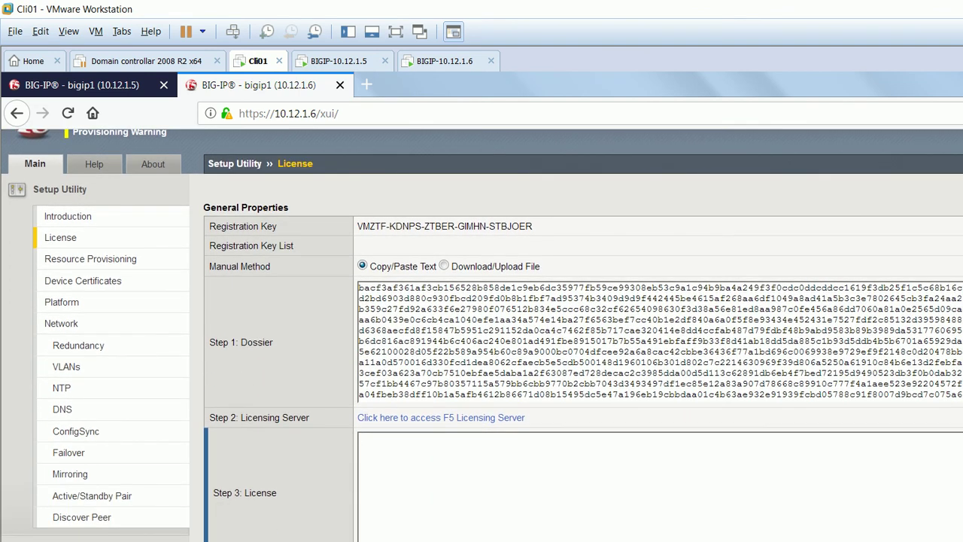
key(ctrl+v)
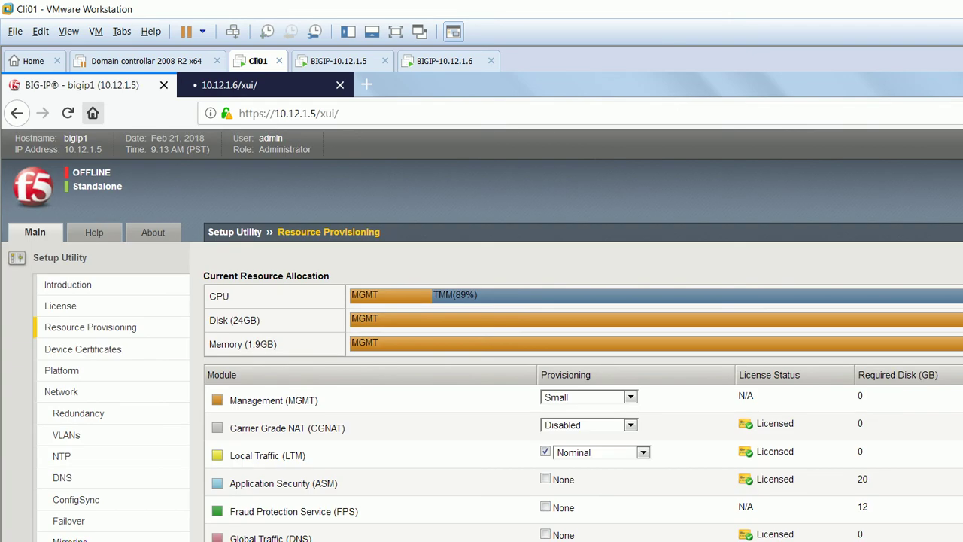
Review the Dedicated and Minimum LTM levels, keep LTM at Nominal, and submit provisioning on 10.12.1.5.
scroll(482, 335, down, 2)
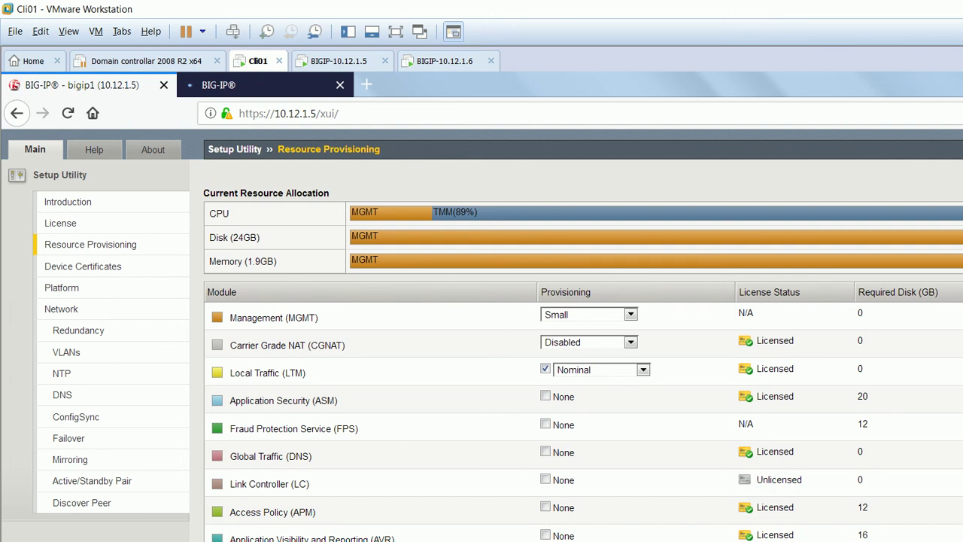
click(601, 370)
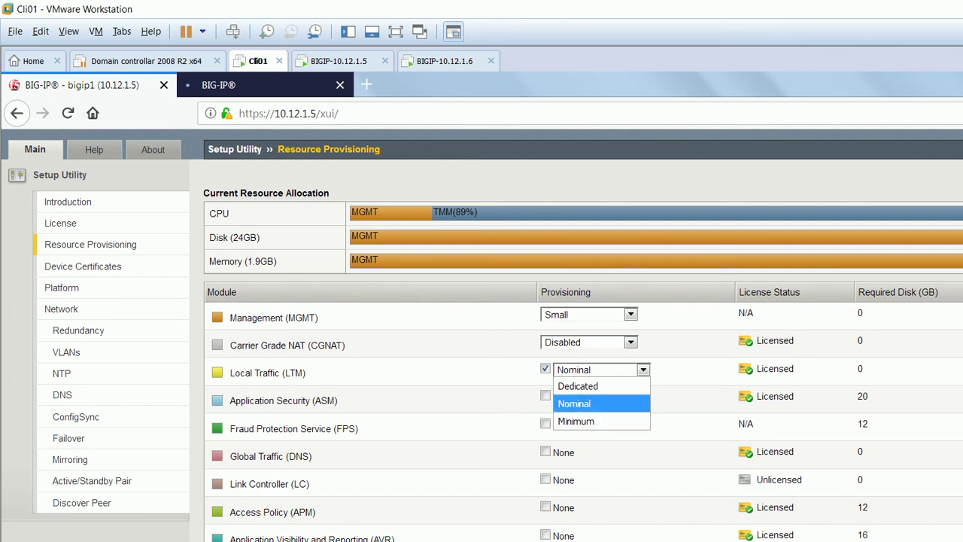
key(Down)
key(Down)
key(Up)
key(Down)
key(Up)
key(Up)
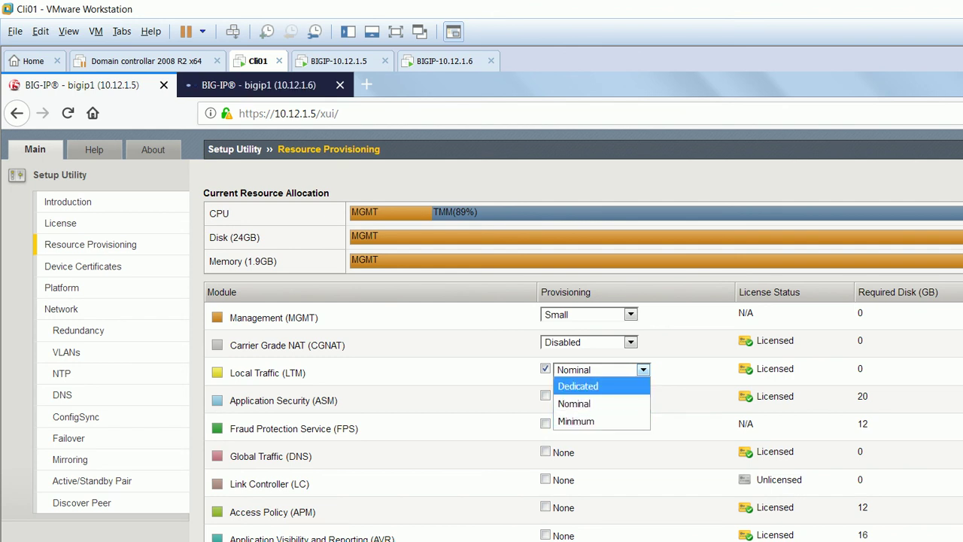
key(Down)
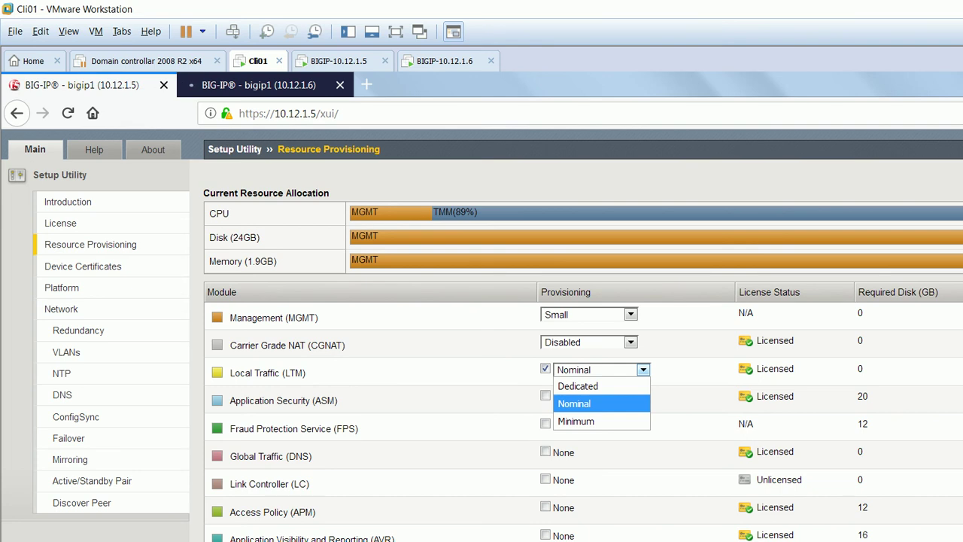
key(Up)
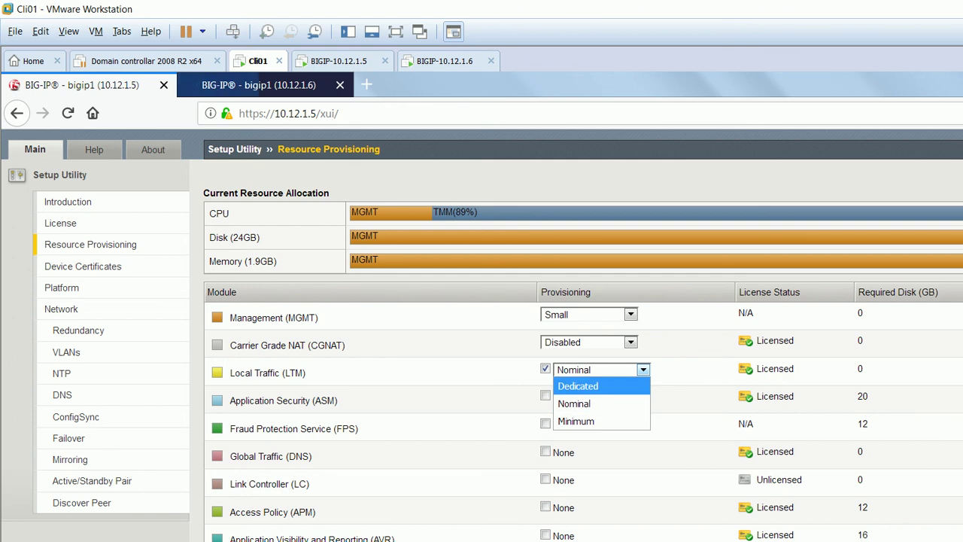
key(Down)
key(Down)
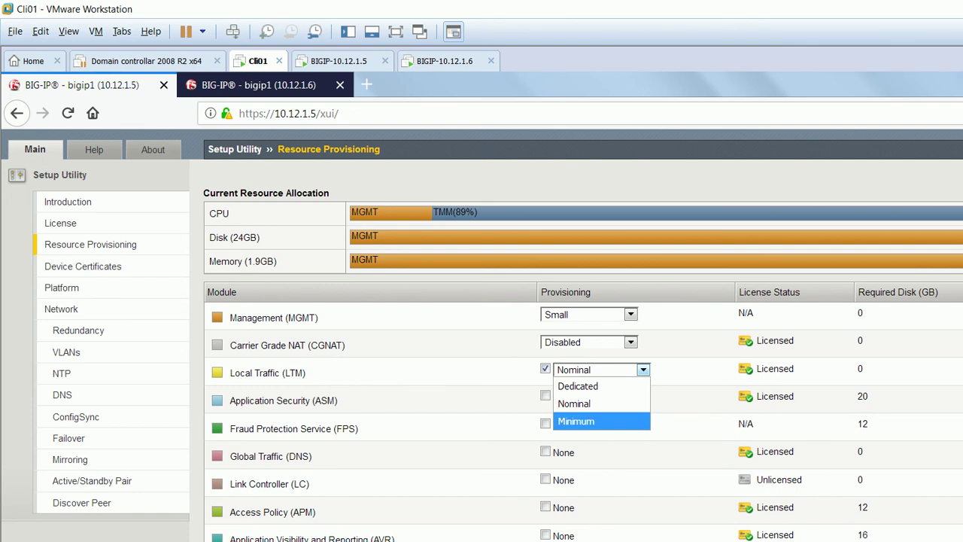
key(Up)
key(Return)
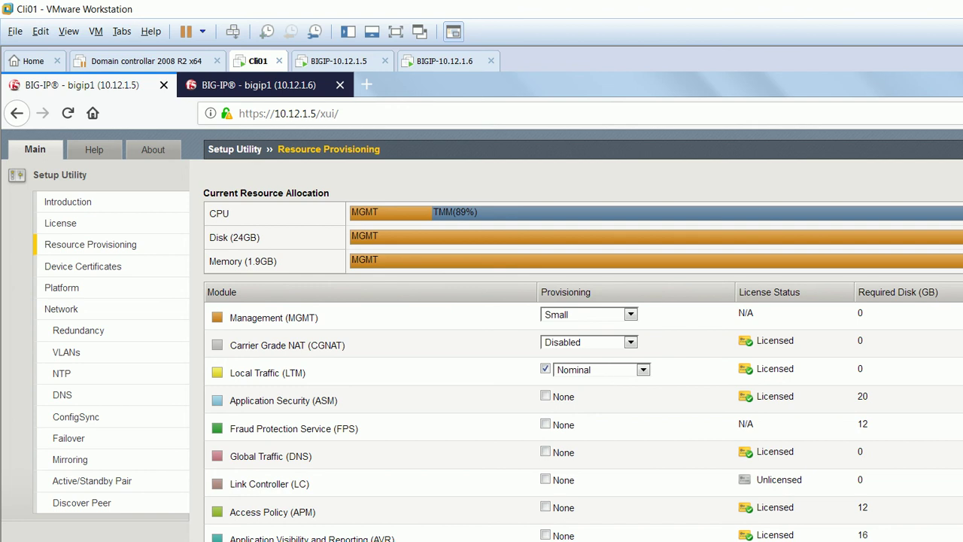
scroll(482, 334, down, 3)
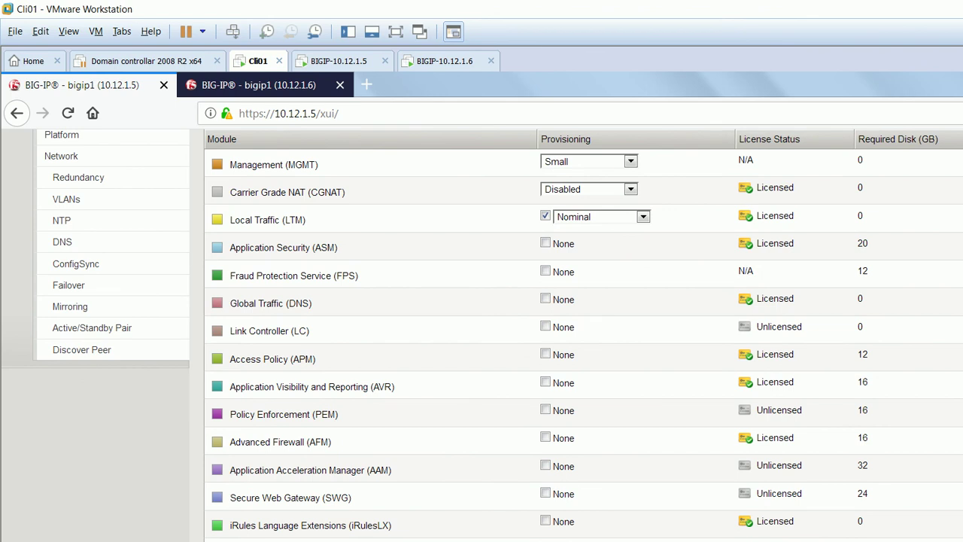
key(F5)
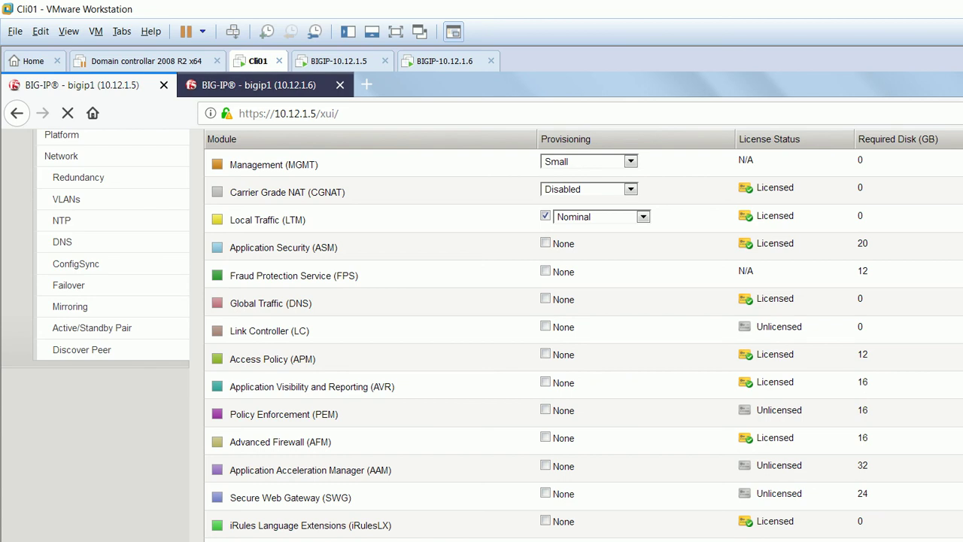
Check the 10.12.1.6 Resource Provisioning page for LTM at Nominal, then return to the 10.12.1.5 unit.
key(ctrl+Tab)
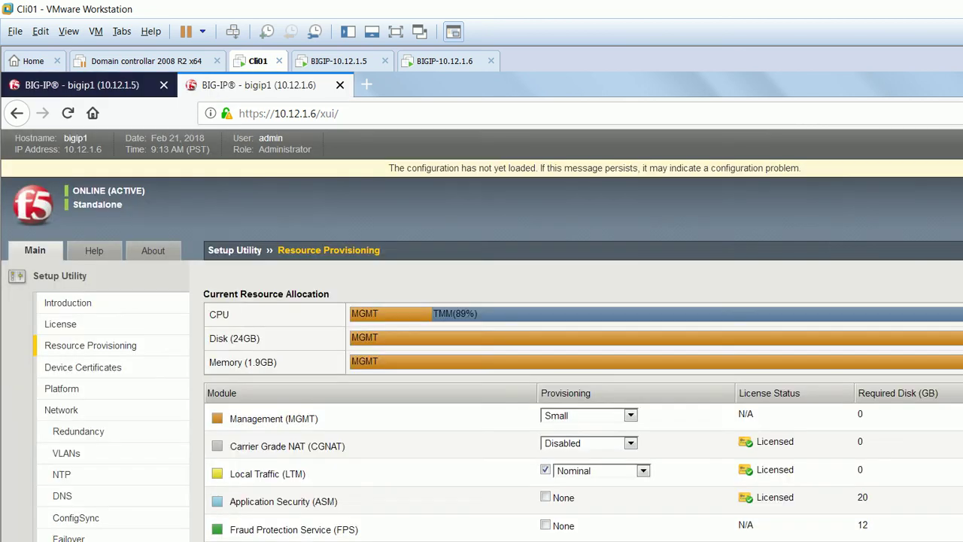
scroll(482, 335, down, 2)
scroll(482, 335, down, 3)
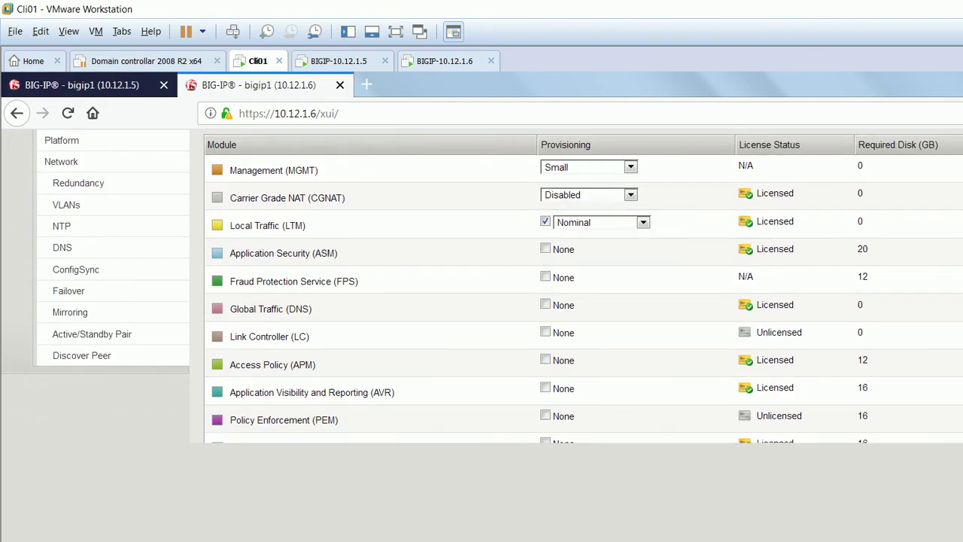
scroll(482, 335, up, 5)
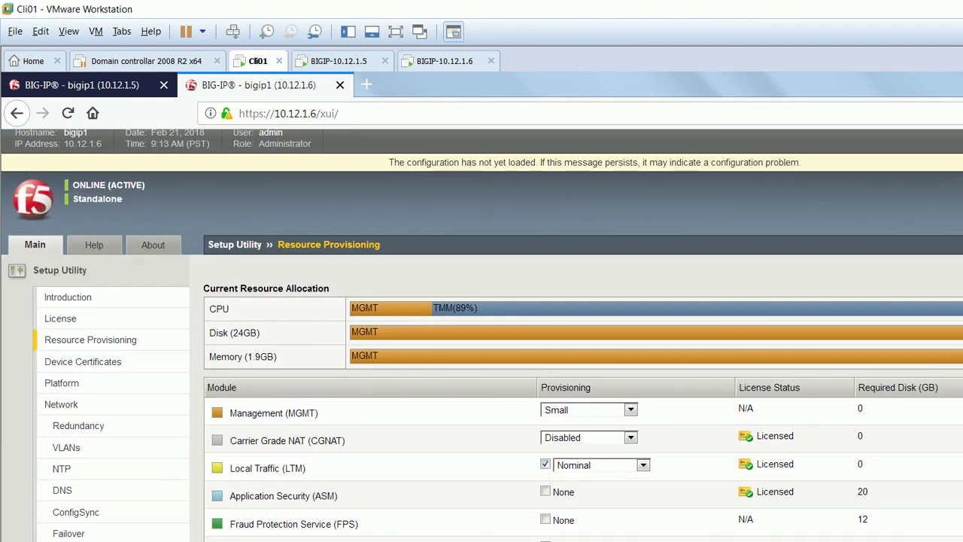
scroll(481, 335, down, 3)
scroll(481, 335, down, 2)
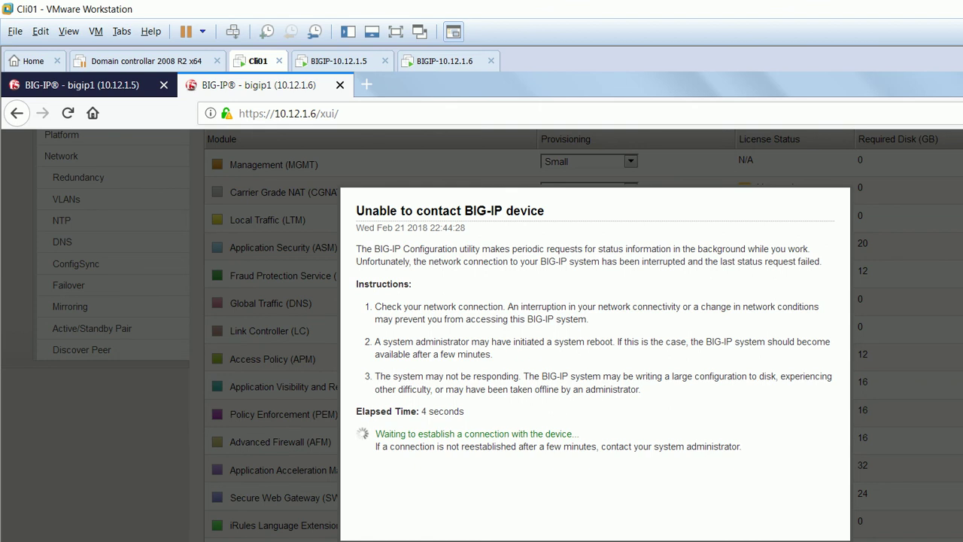
key(ctrl+Tab)
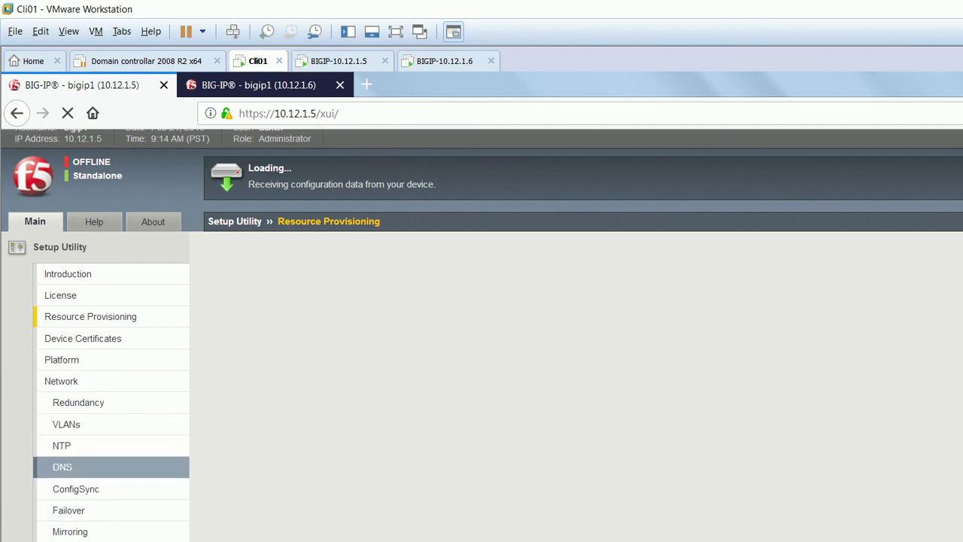
Log in to the 10.12.1.6 configuration utility, then return to the 10.12.1.5 Device Certificates page.
click(256, 85)
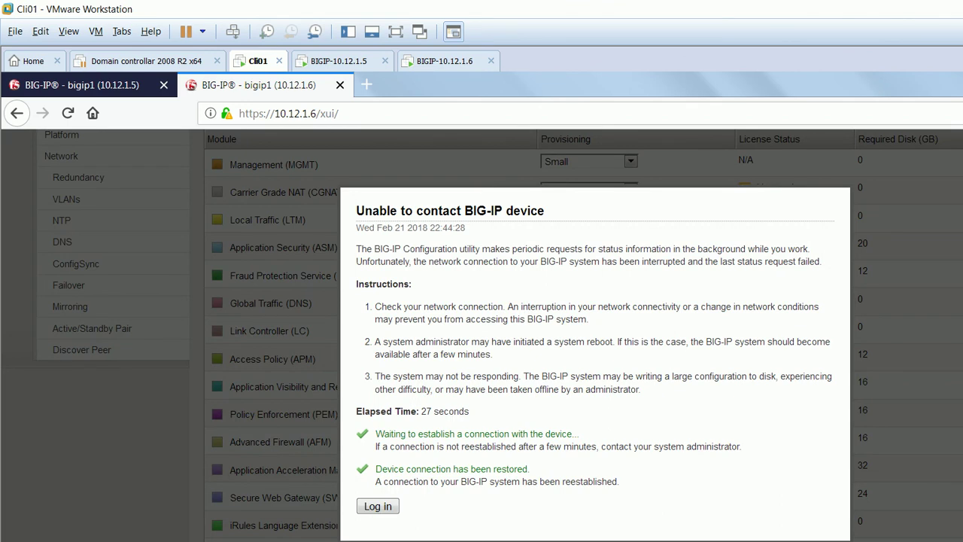
click(378, 506)
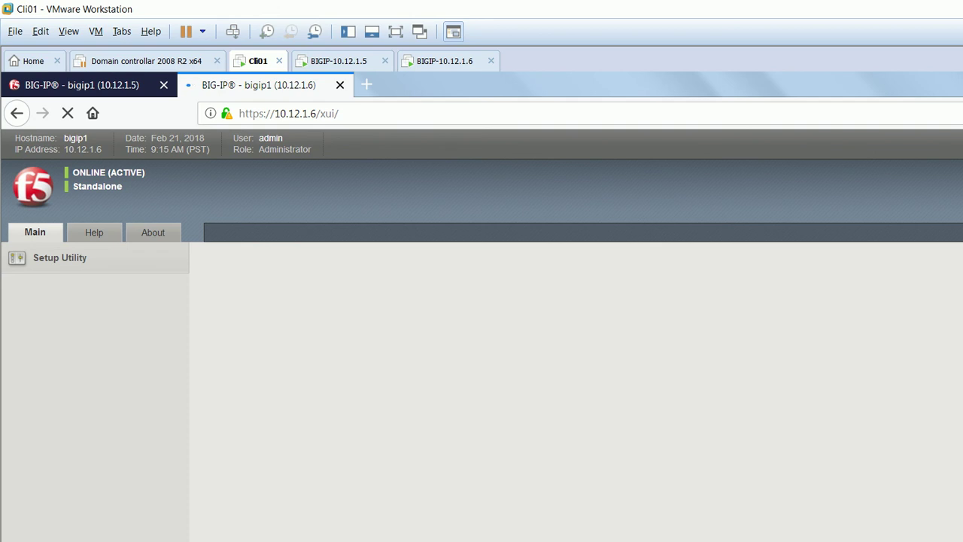
key(ctrl+Tab)
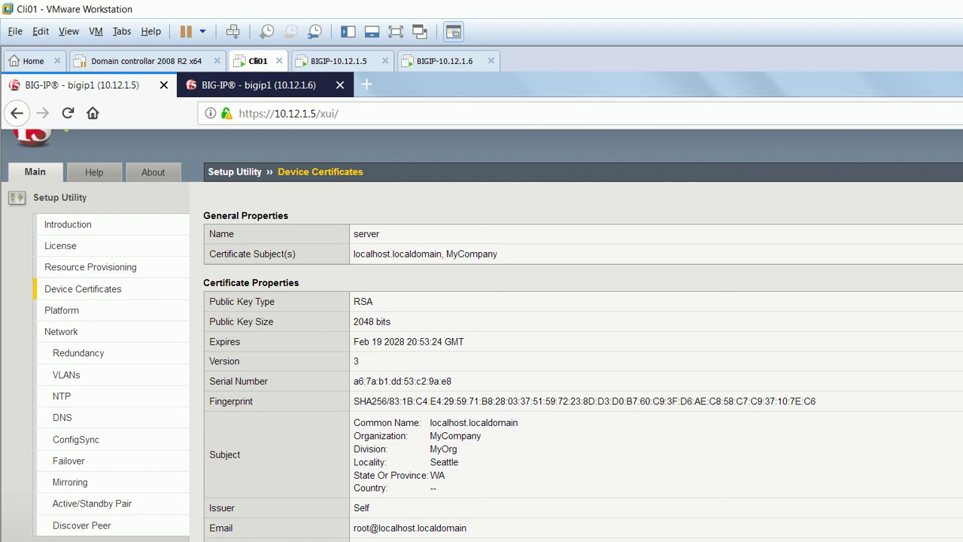
Review the subject details of the 10.12.1.5 self-signed server certificate.
drag(354, 423, 370, 508)
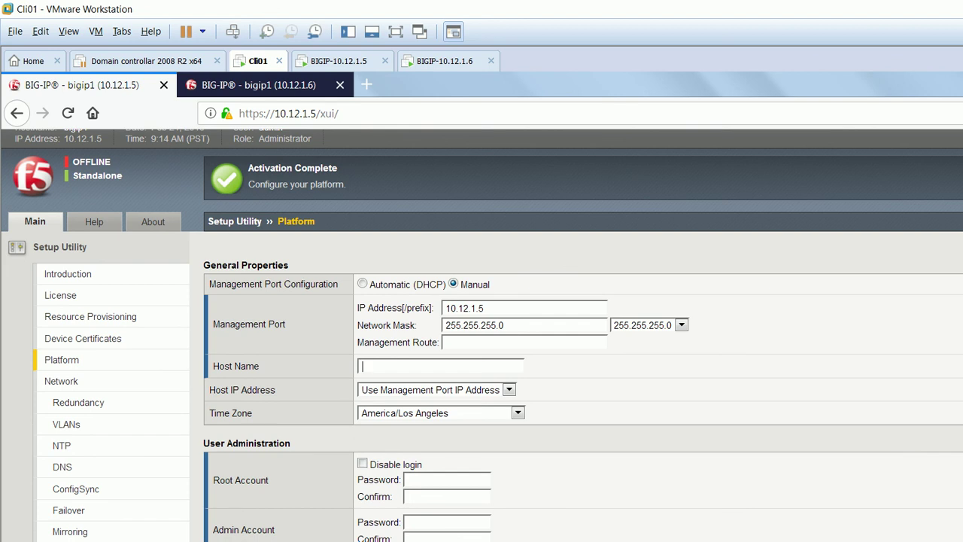
Copy F5-01-target20.com from the notes into the 10.12.1.5 Host Name field.
key(alt+Tab)
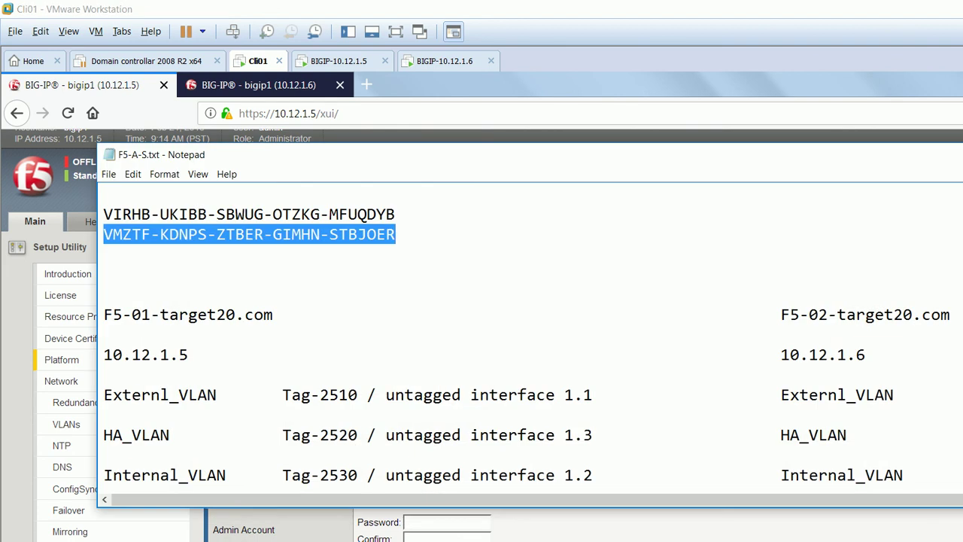
drag(273, 314, 104, 315)
key(ctrl+c)
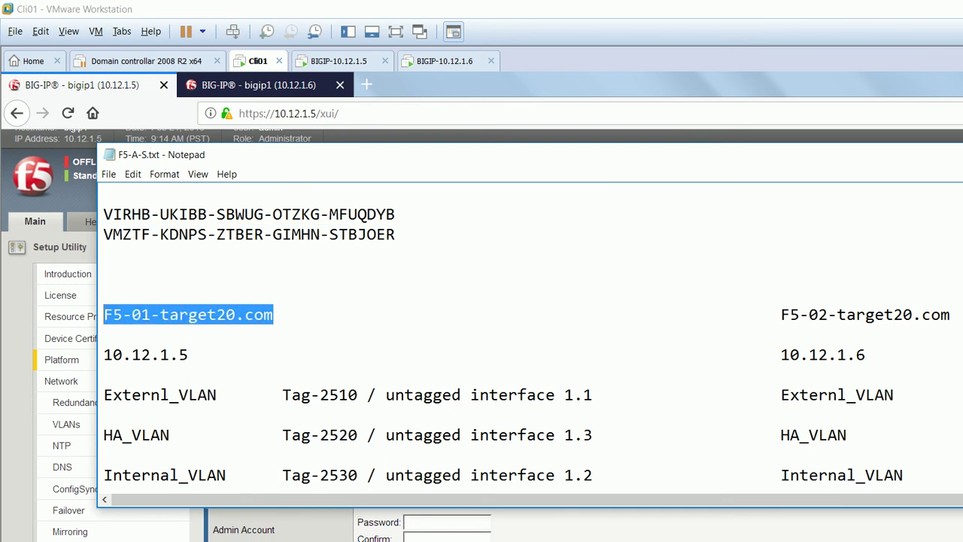
key(alt+Tab)
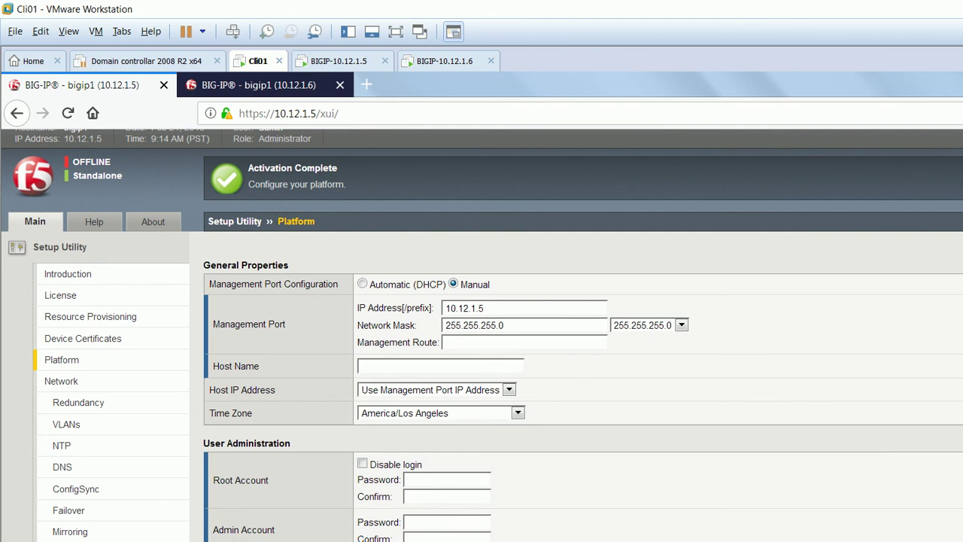
key(ctrl+v)
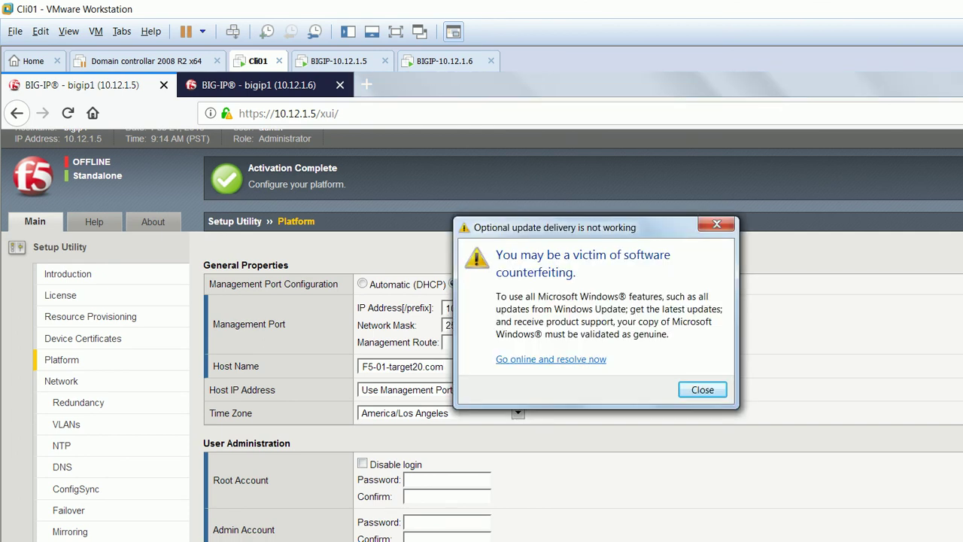
key(Escape)
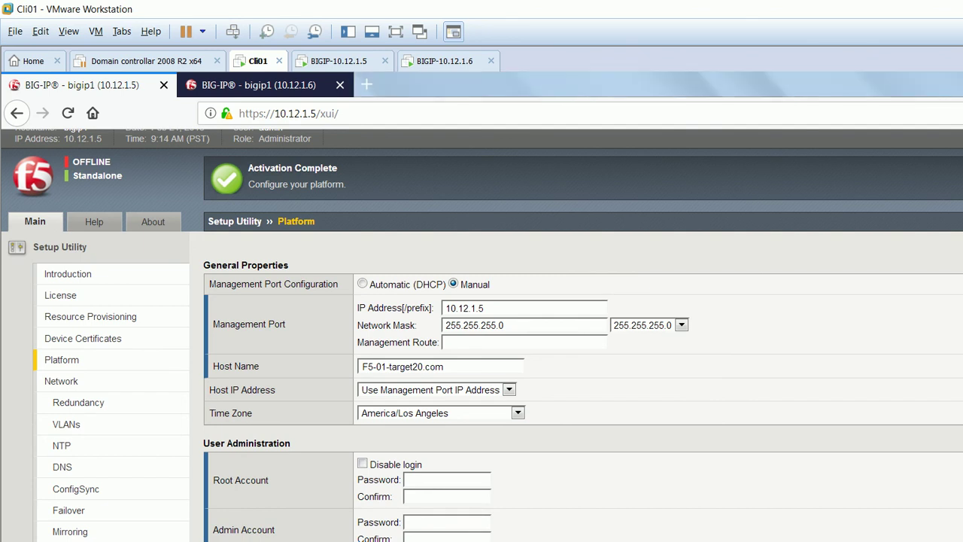
Set the 10.12.1.5 time zone to Asia/Calcutta.
key(alt+Down)
key(Up)
key(Up)
key(Down)
key(Down)
key(Down)
key(Down)
key(Down)
key(Down)
key(Down)
key(Down)
key(Down)
key(Down)
key(Down)
key(Down)
key(Down)
key(Down)
key(Down)
key(Down)
key(Down)
key(Down)
key(Down)
key(Down)
scroll(443, 264, down, 3)
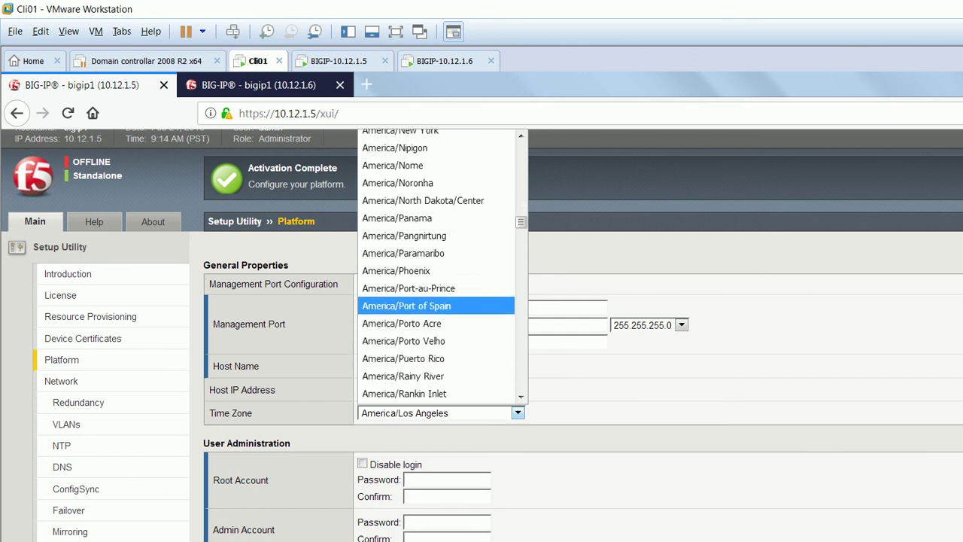
scroll(436, 340, down, 5)
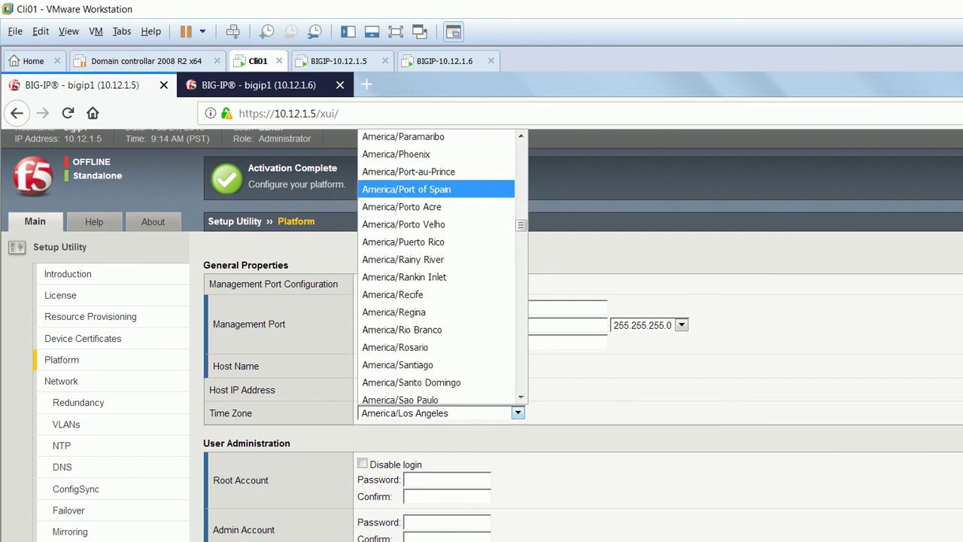
scroll(436, 346, down, 9)
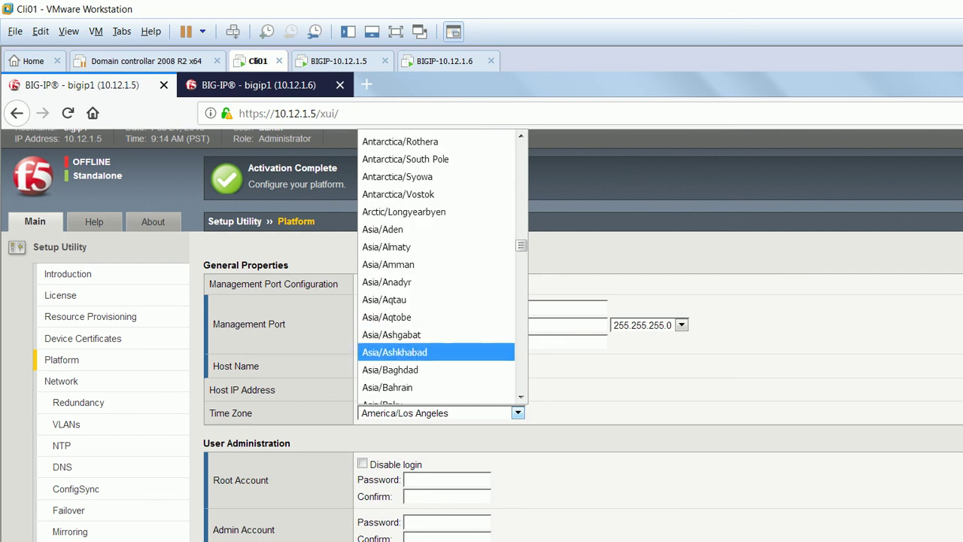
scroll(436, 350, down, 3)
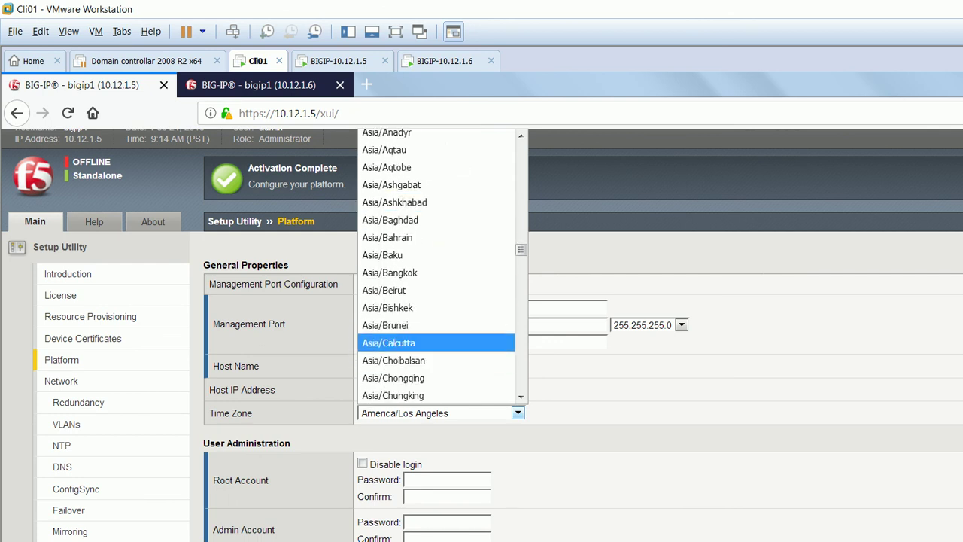
click(388, 343)
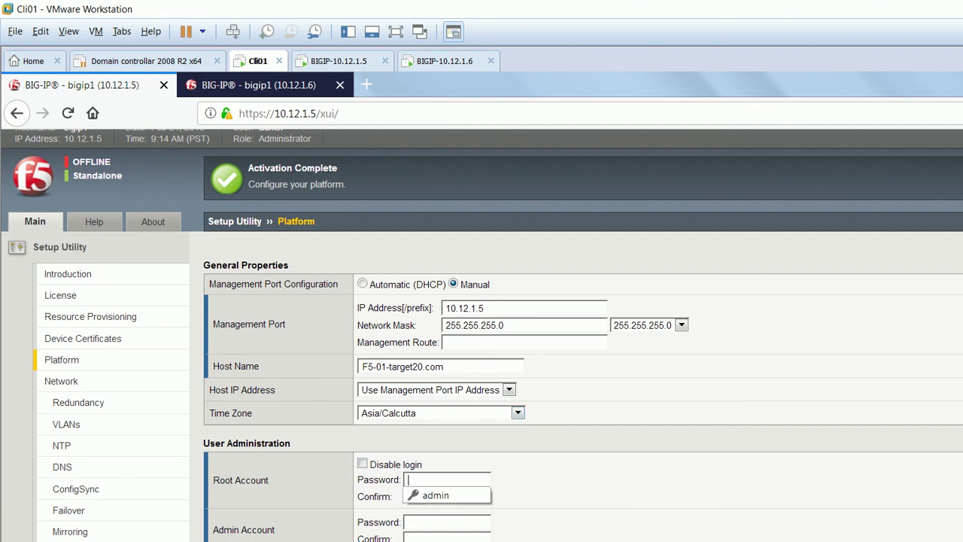
Enter and confirm the new root and admin passwords for 10.12.1.5.
text(default)
key(Tab)
text(default)
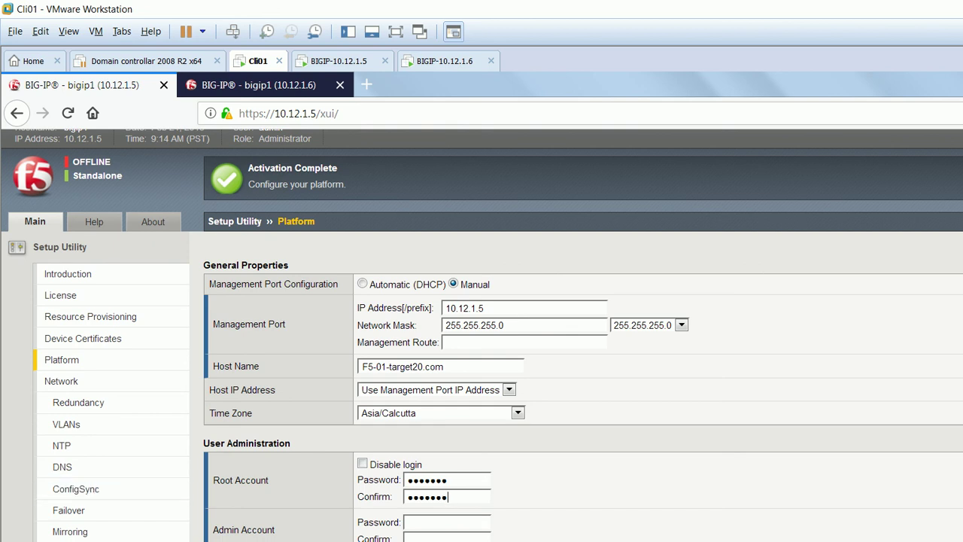
text(admin123admin1233)
scroll(482, 336, down, 1)
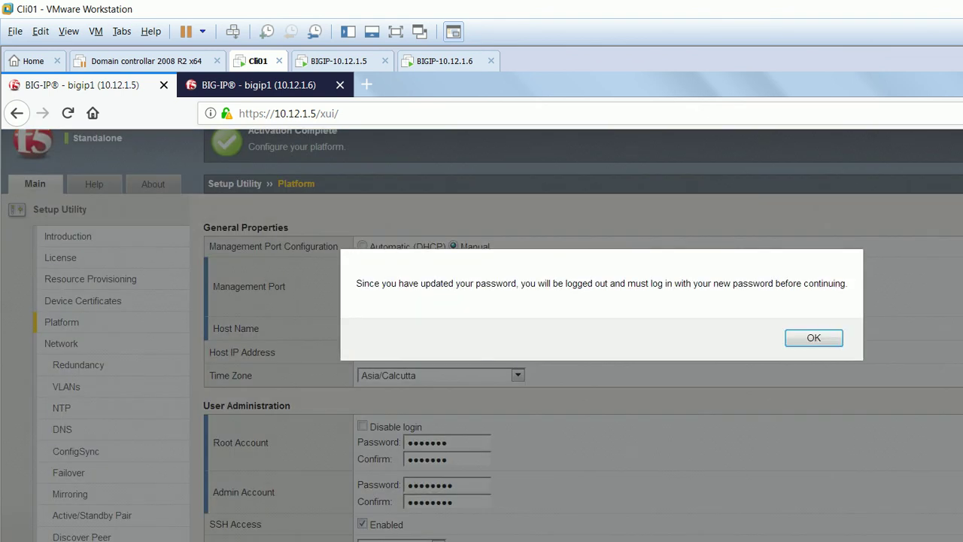
Acknowledge the 10.12.1.5 logout notice and reload the 10.12.1.6 setup page.
click(814, 338)
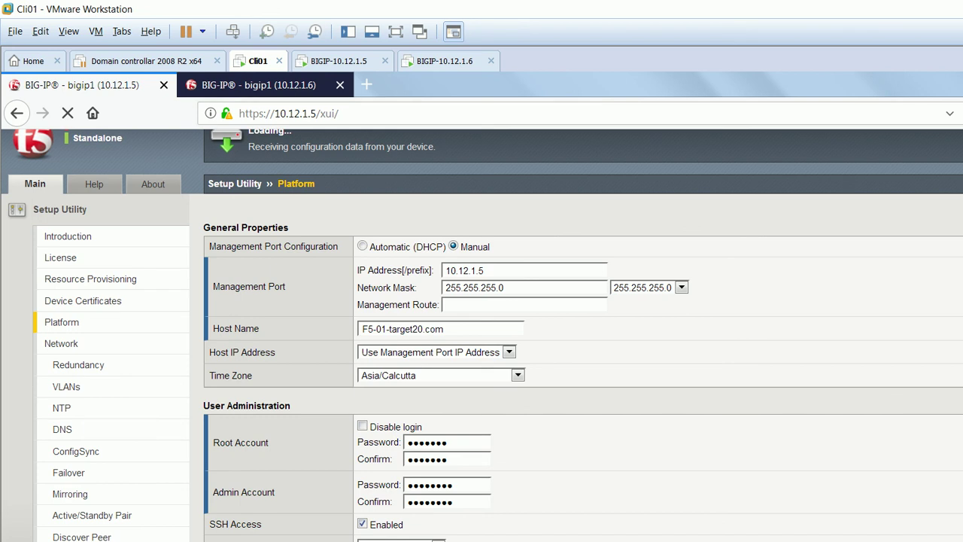
key(ctrl+Tab)
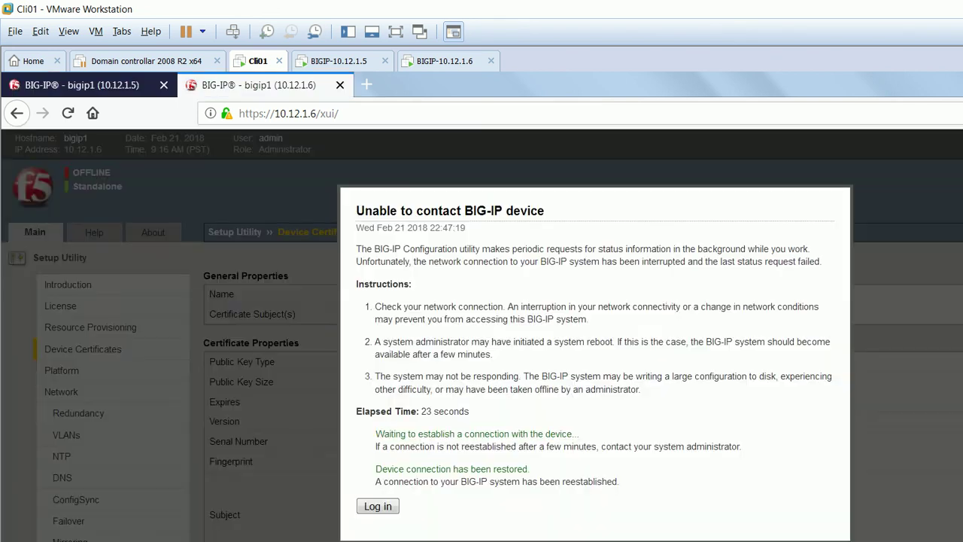
key(F5)
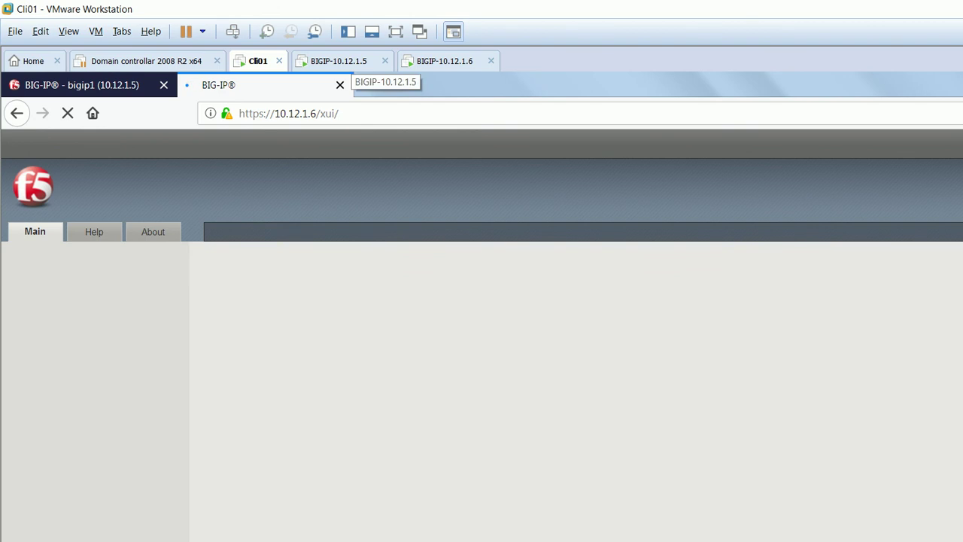
click(343, 60)
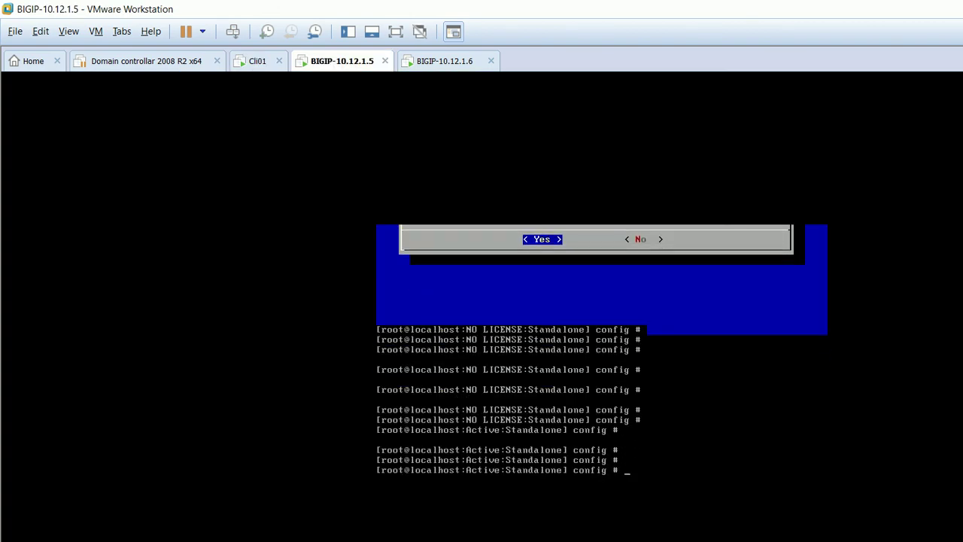
key(Return)
key(Return)
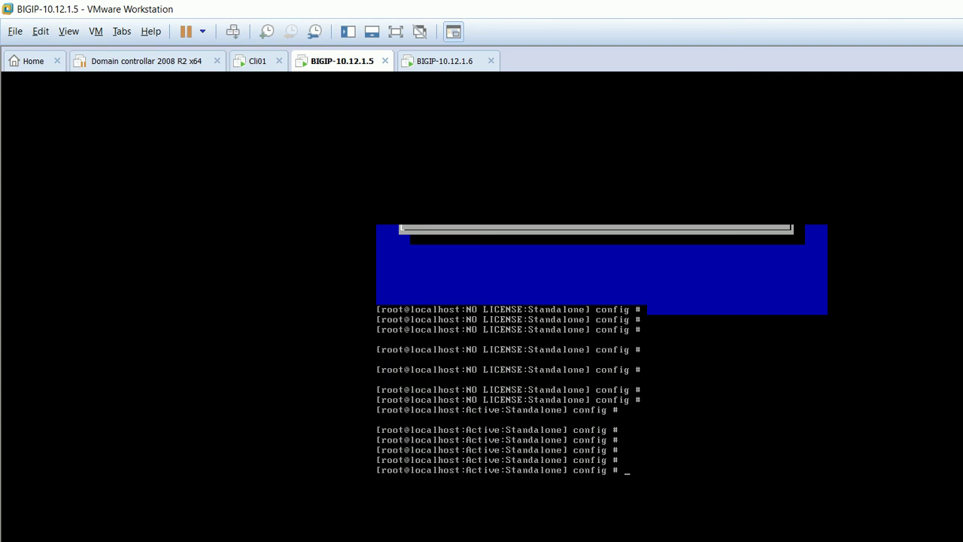
click(444, 61)
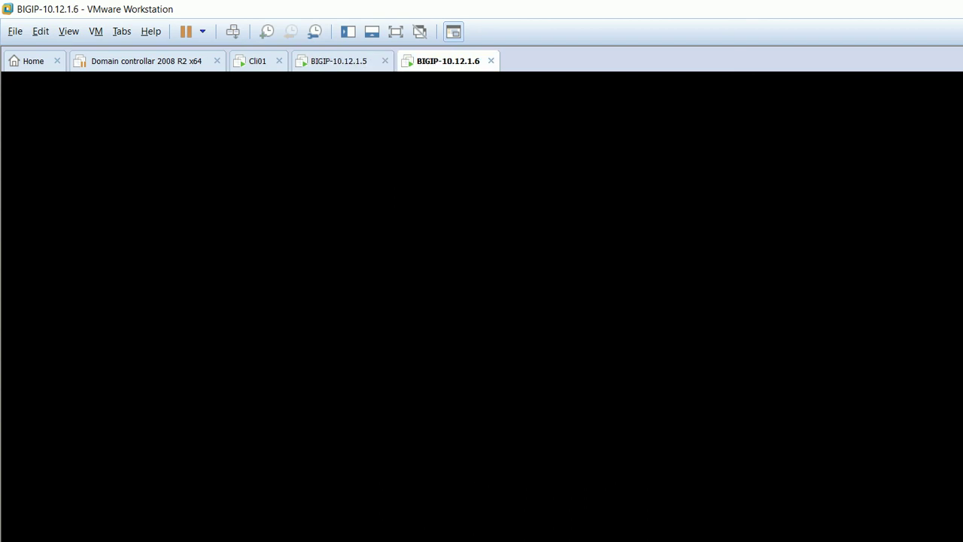
key(Return)
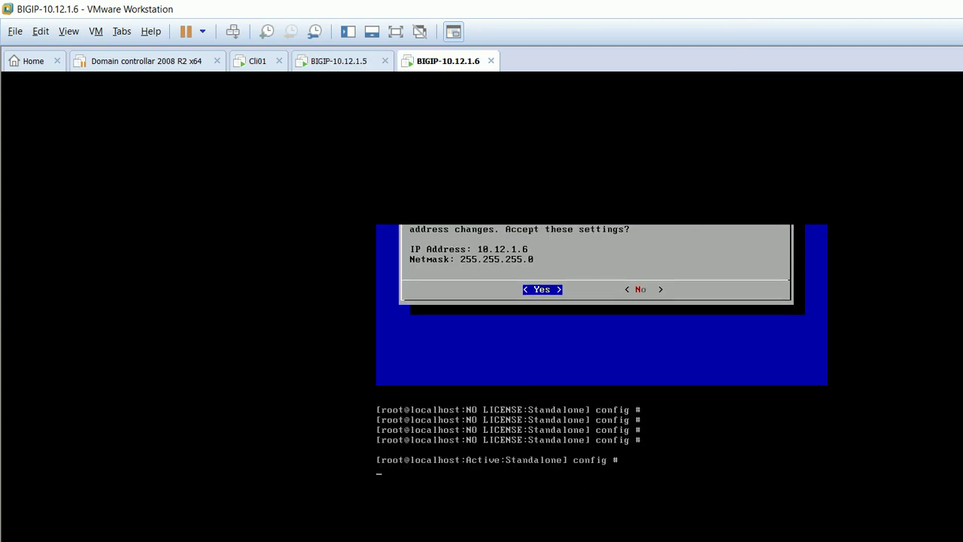
key(ctrl+c)
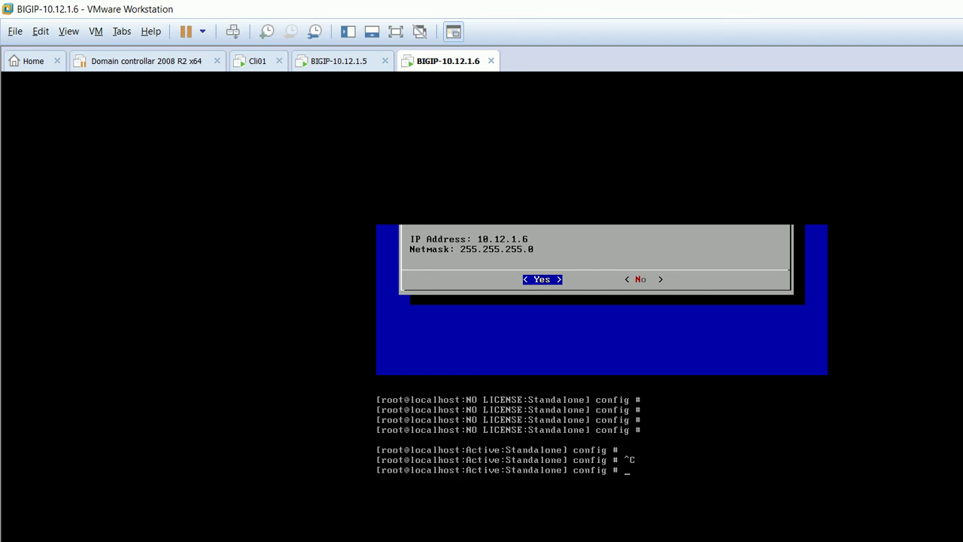
Reload the 10.12.1.6 setup utility and set its Host Name to F5-02-target20.com.
click(257, 61)
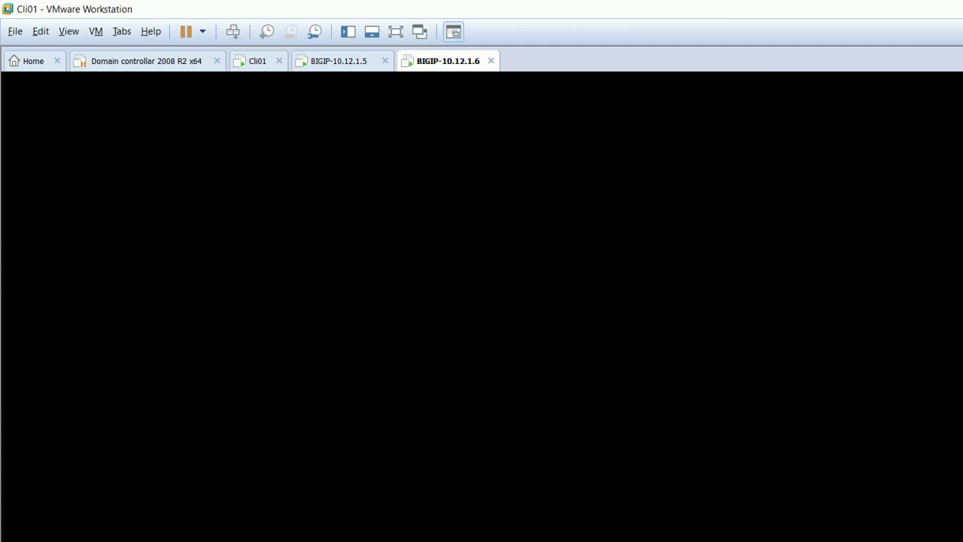
scroll(481, 335, down, 1)
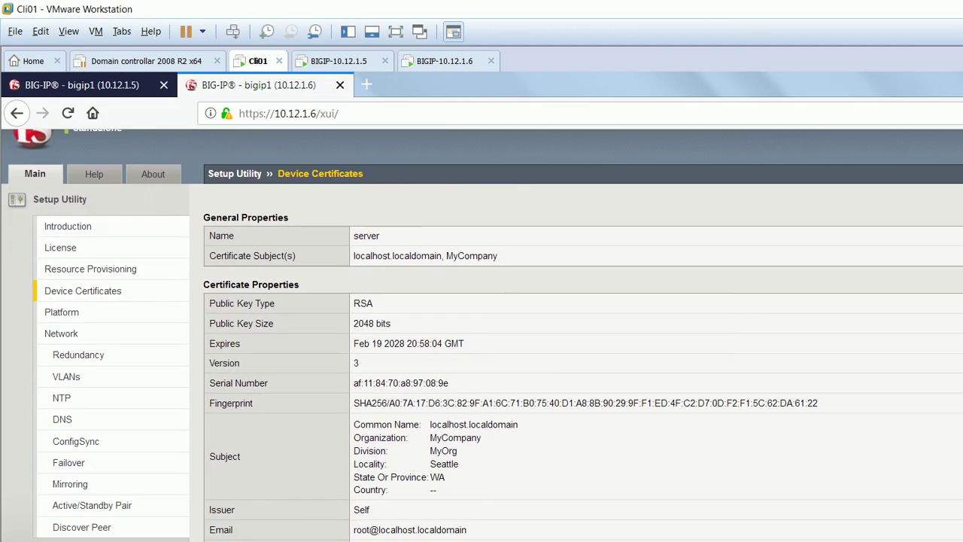
key(F5)
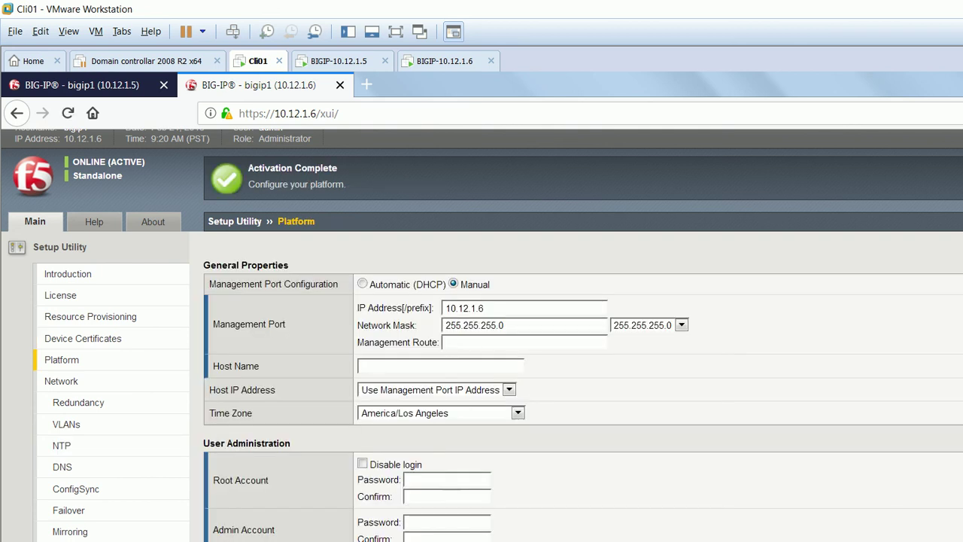
click(440, 365)
key(ctrl+v)
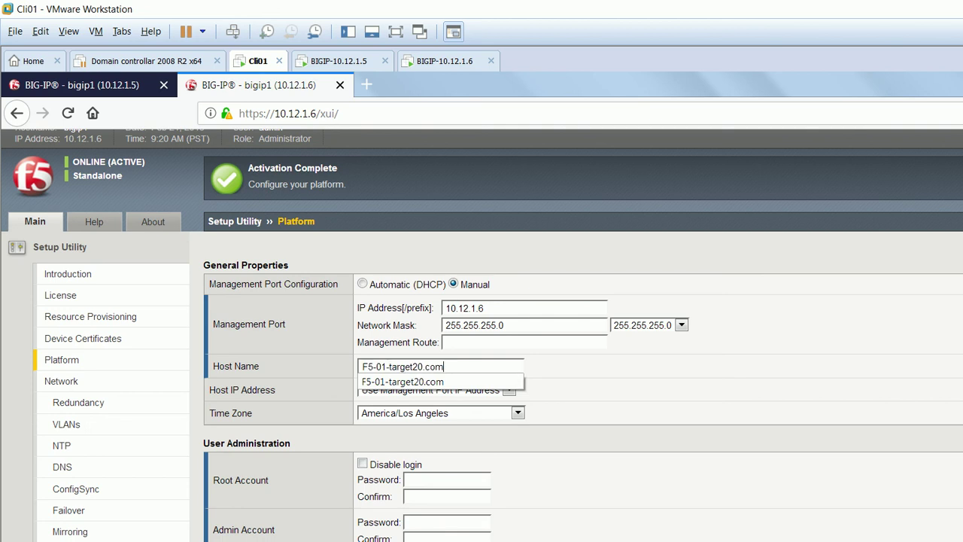
click(386, 367)
key(BackSpace)
text(2)
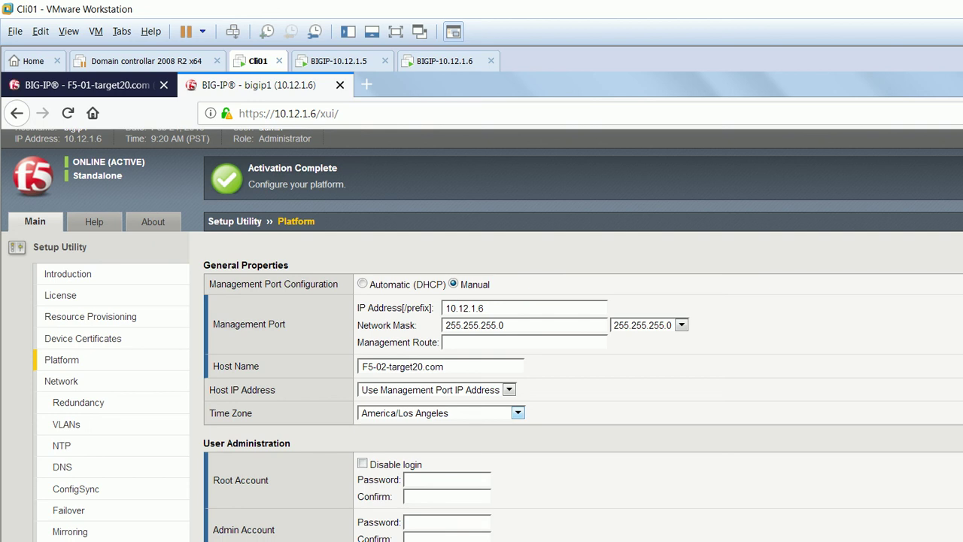
Set the 10.12.1.6 time zone to Asia/Calcutta.
click(518, 412)
scroll(443, 265, down, 9)
scroll(436, 265, down, 16)
scroll(437, 265, down, 5)
scroll(436, 265, down, 6)
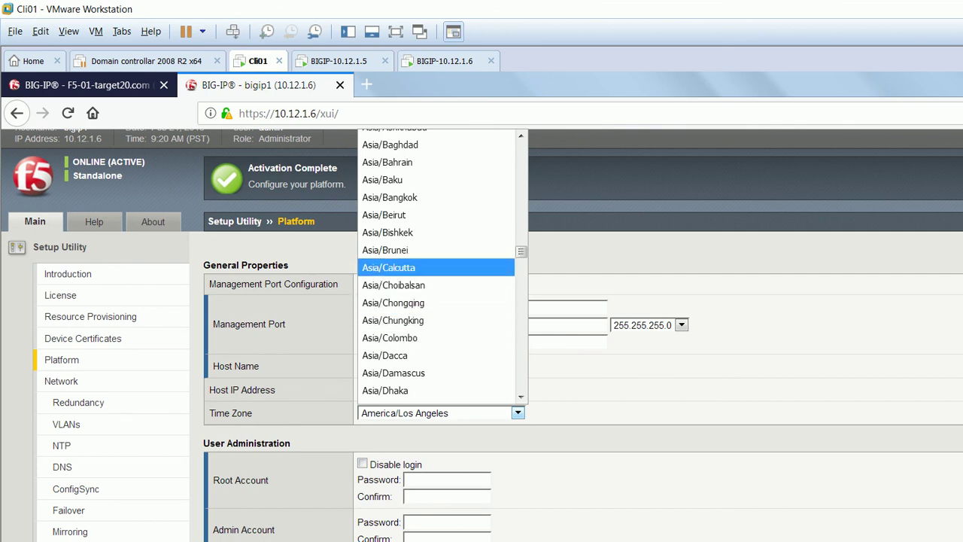
click(389, 267)
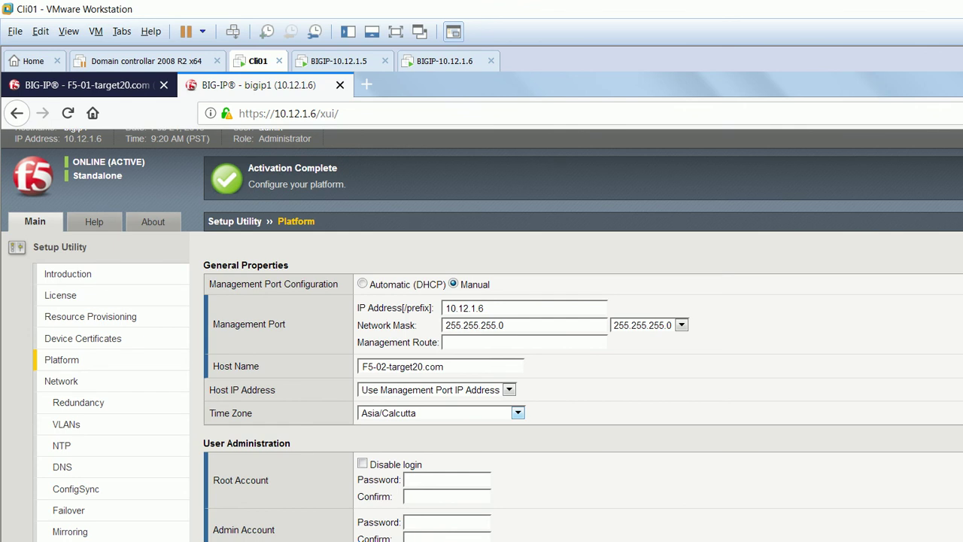
Enter and confirm the new root and admin passwords for 10.12.1.6.
click(447, 480)
text(123)
text(••)
click(447, 497)
text(•••••••)
click(447, 522)
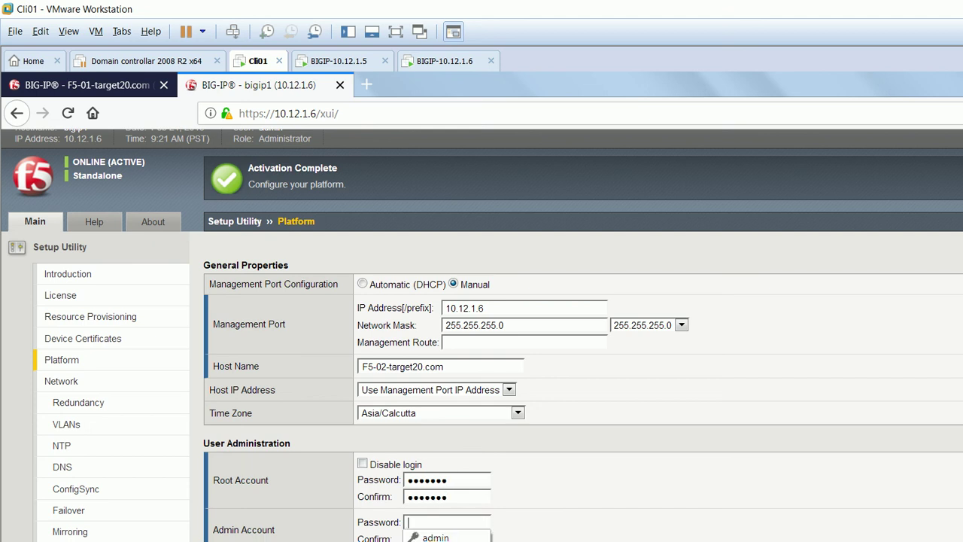
text(•••••••)
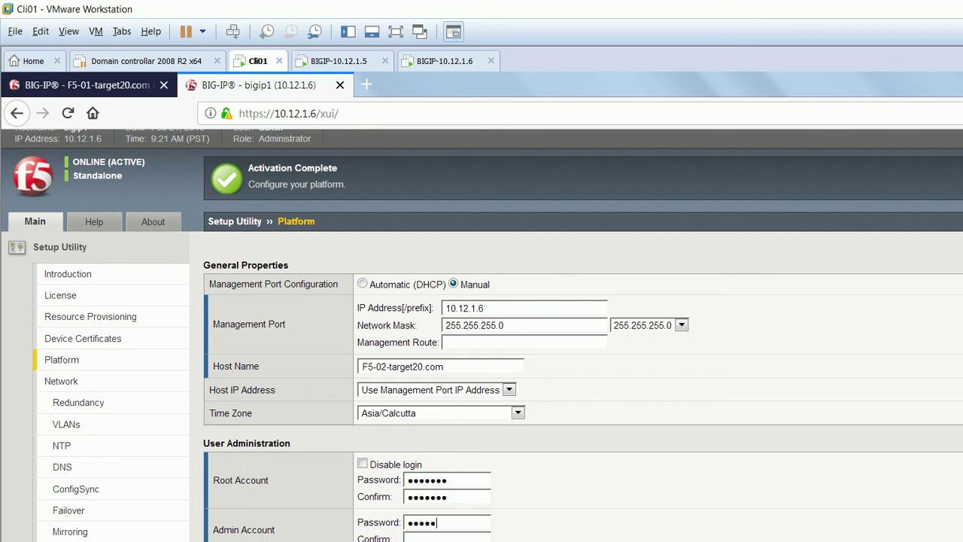
text(•)
click(447, 539)
text(••••••••)
scroll(482, 335, down, 1)
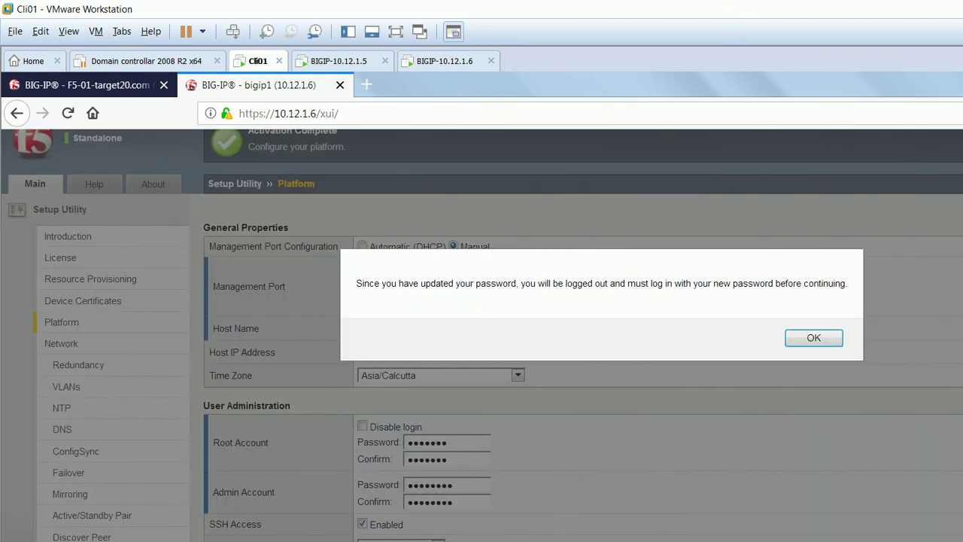
Sign in to 10.12.1.5 with the new admin password, update the saved login, and return to 10.12.1.6.
click(815, 338)
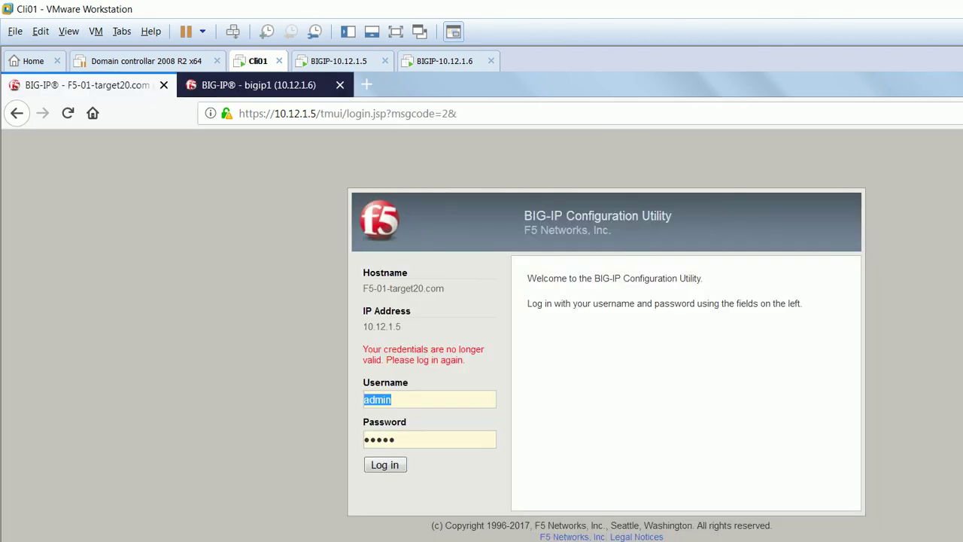
key(Tab)
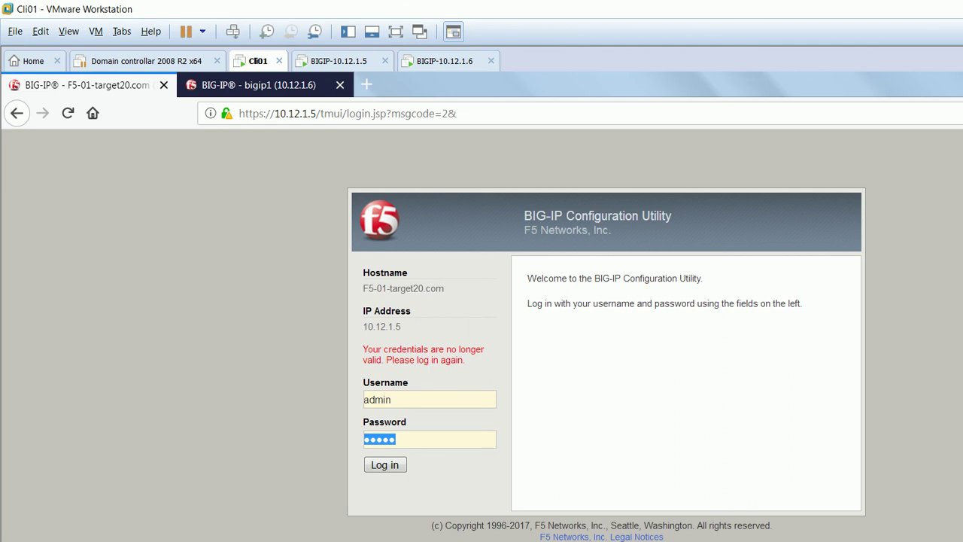
text(••••••••)
key(Return)
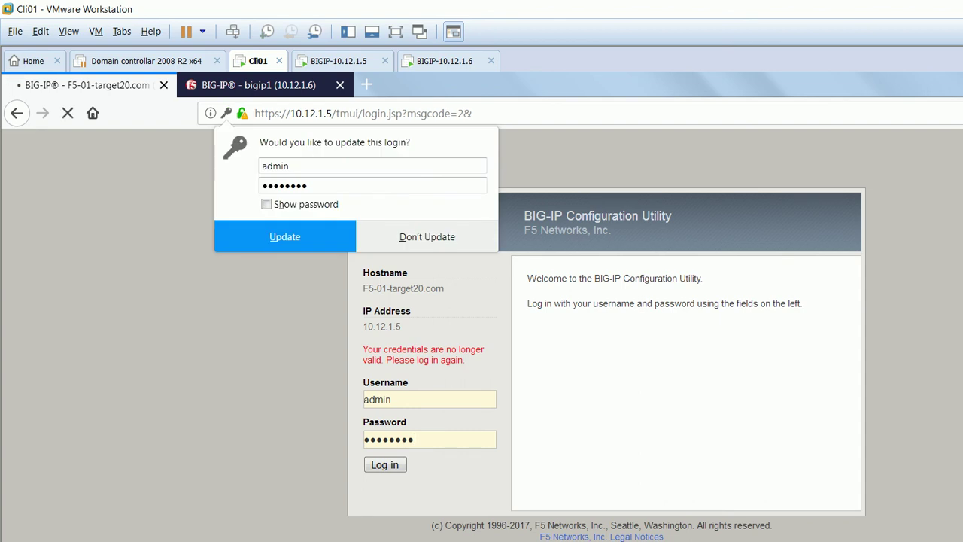
key(Return)
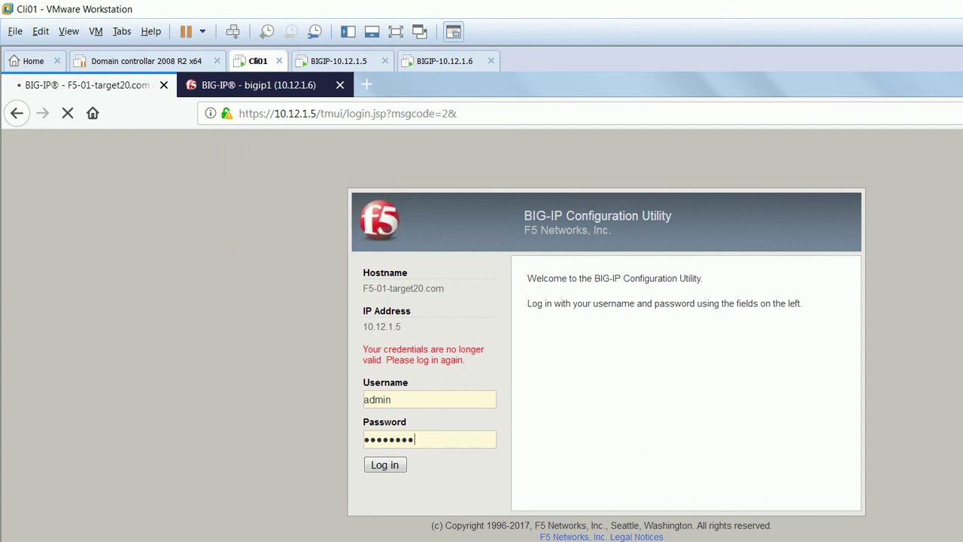
key(ctrl+Tab)
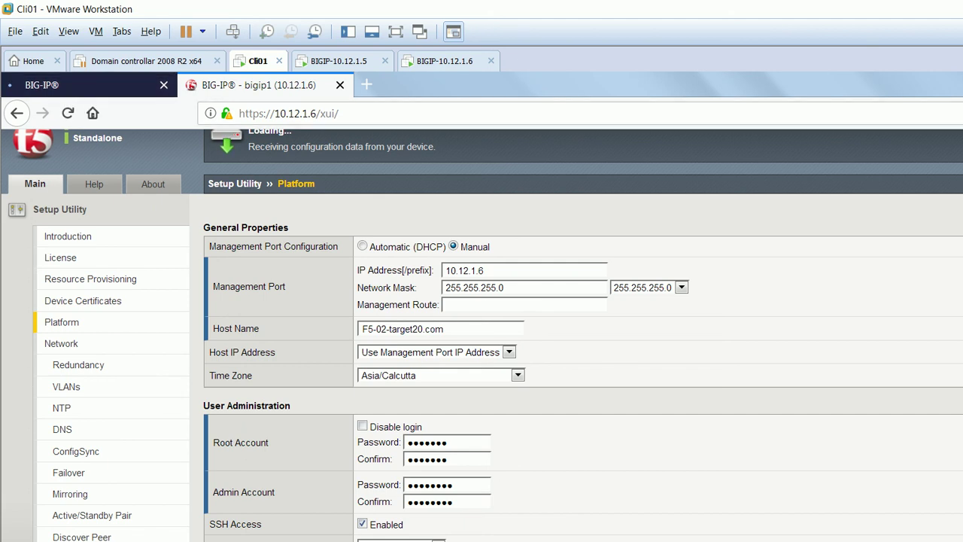
Switch to the F5-01 tab showing the Setup Utility Network step.
scroll(481, 335, up, 1)
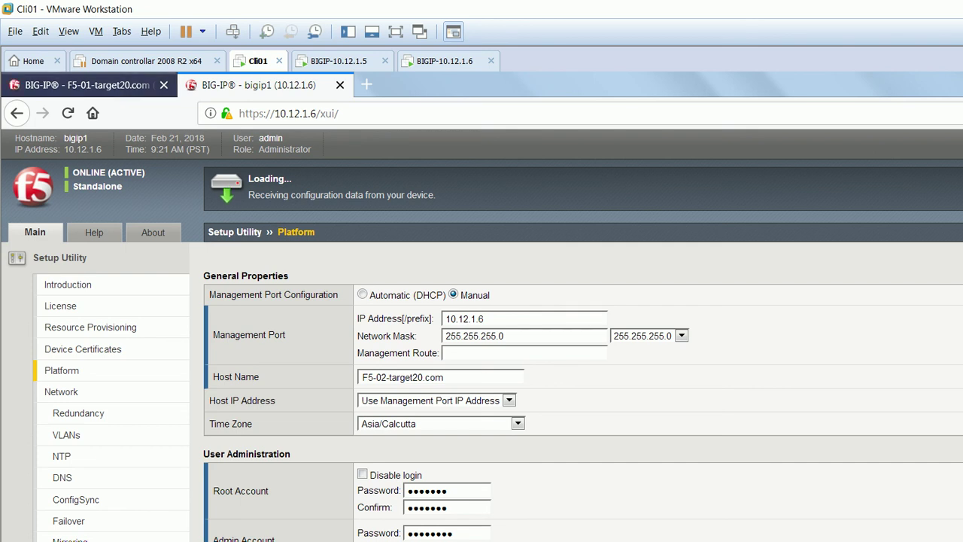
key(ctrl+Tab)
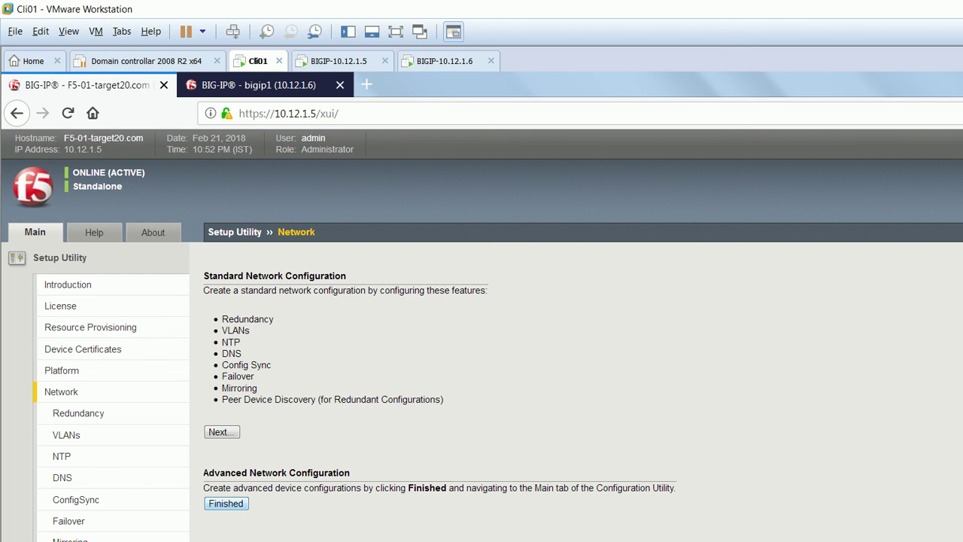
Finish the 10.12.1.5 Setup Utility, check 10.12.1.6, and reload the F5-01 /xui/ page.
key(Return)
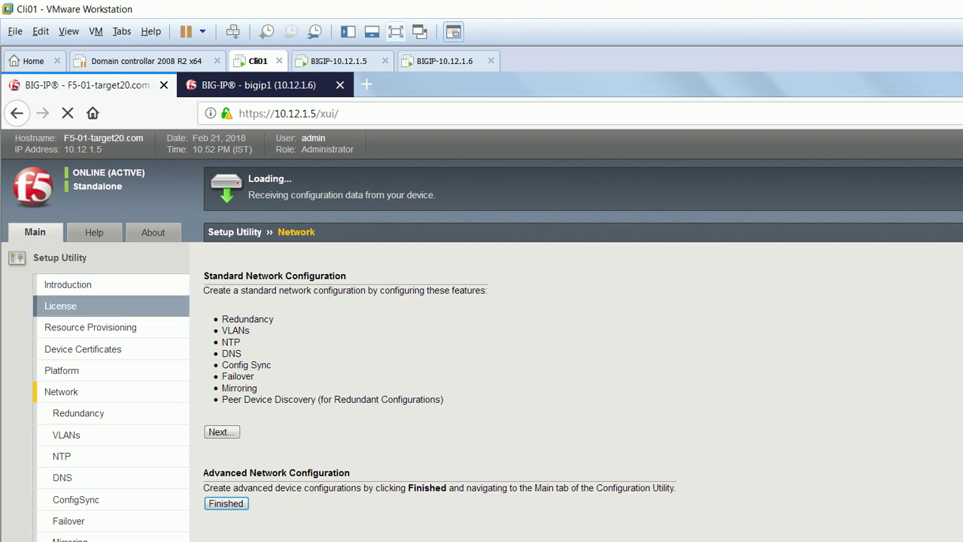
key(ctrl+Tab)
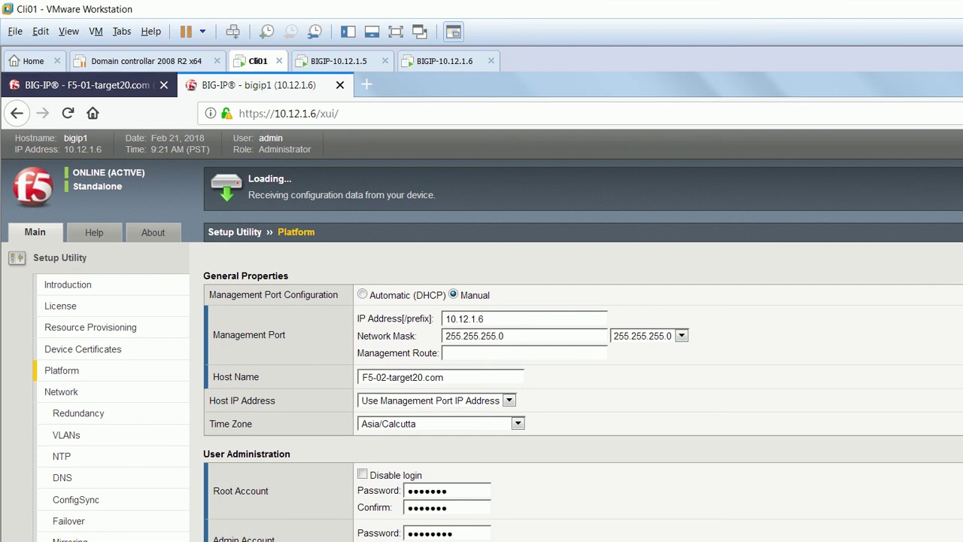
key(ctrl+Tab)
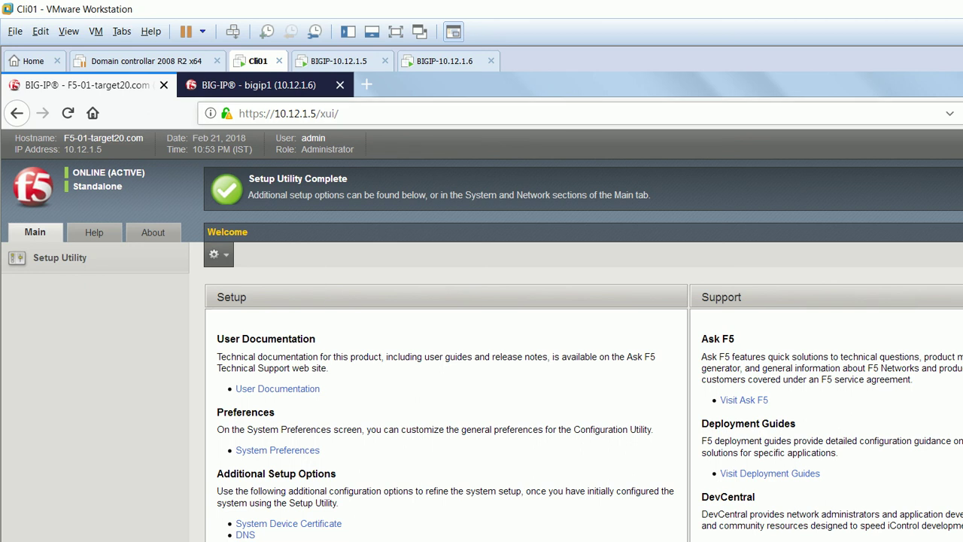
click(290, 113)
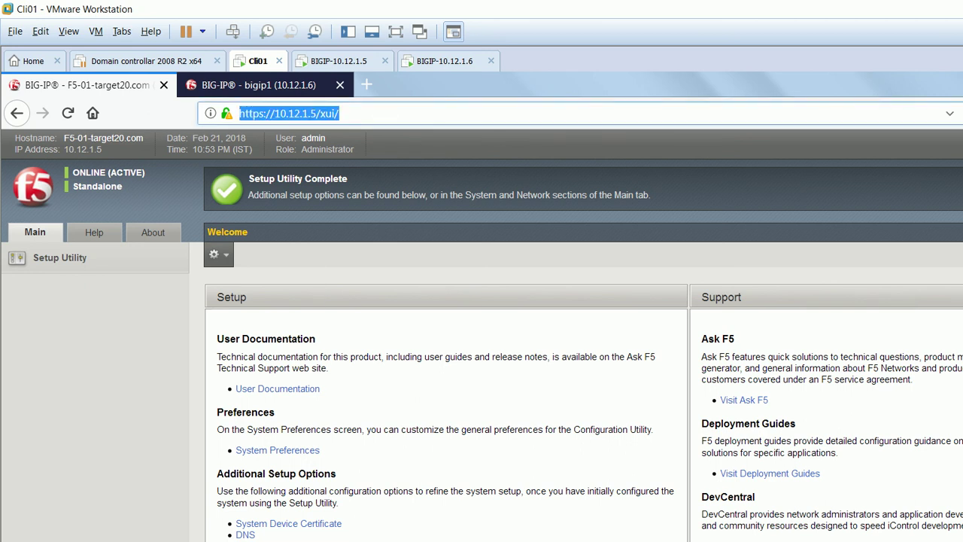
key(Return)
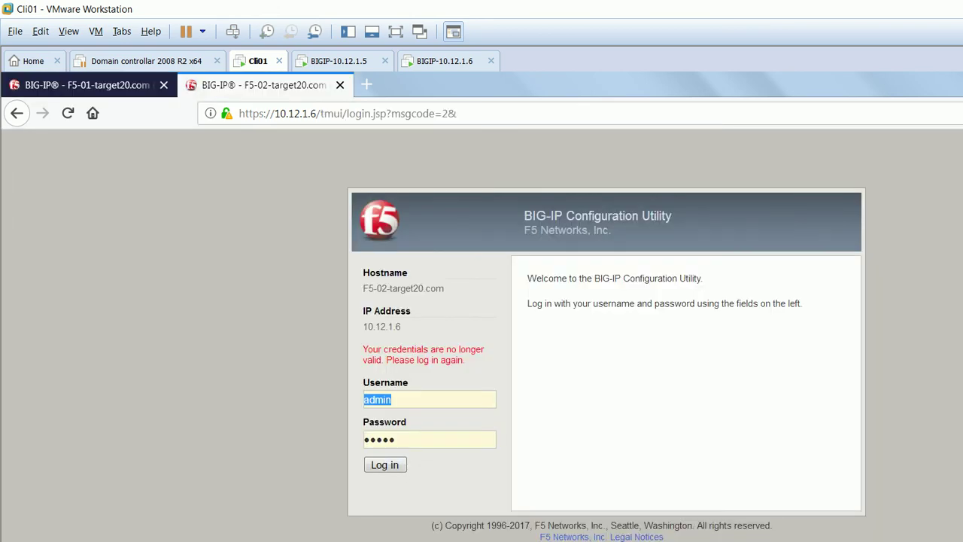
Re-enter the admin password to log in to F5-02, then reload the F5-01 Configuration Utility.
click(396, 440)
key(shift+Home)
text(ad)
key(BackSpace)
text(dmin123)
key(Return)
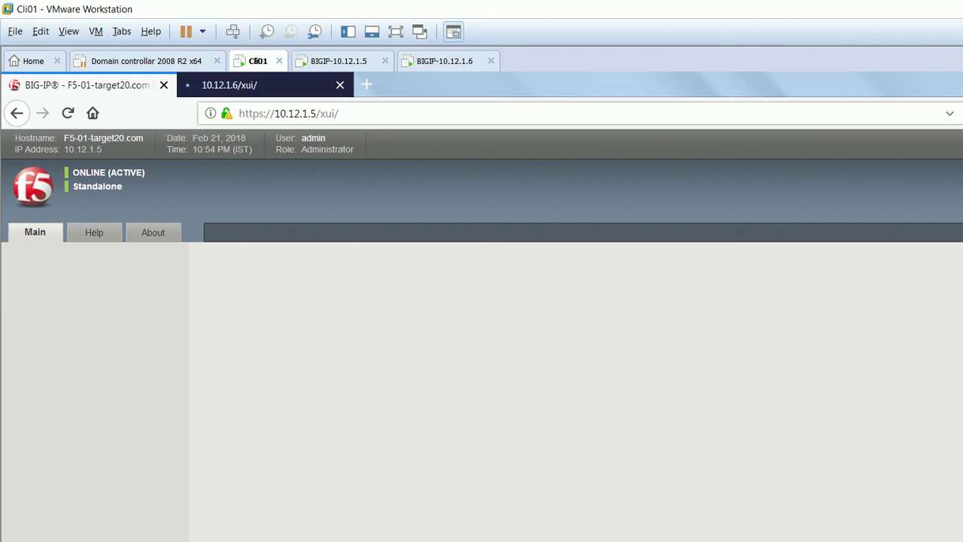
click(290, 113)
key(Return)
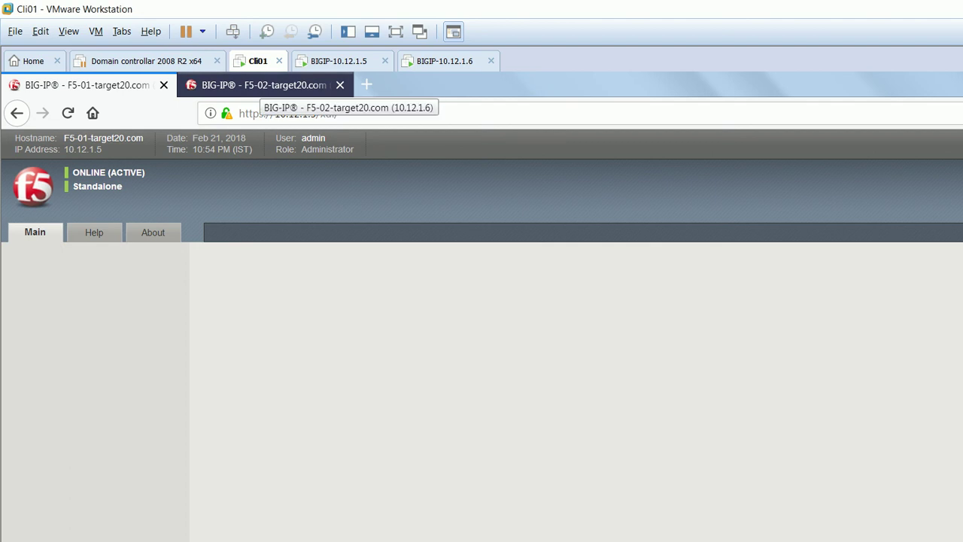
Finish the 10.12.1.6 BIG-IP's Advanced Network Configuration, then return to the 10.12.1.5 unit.
click(259, 85)
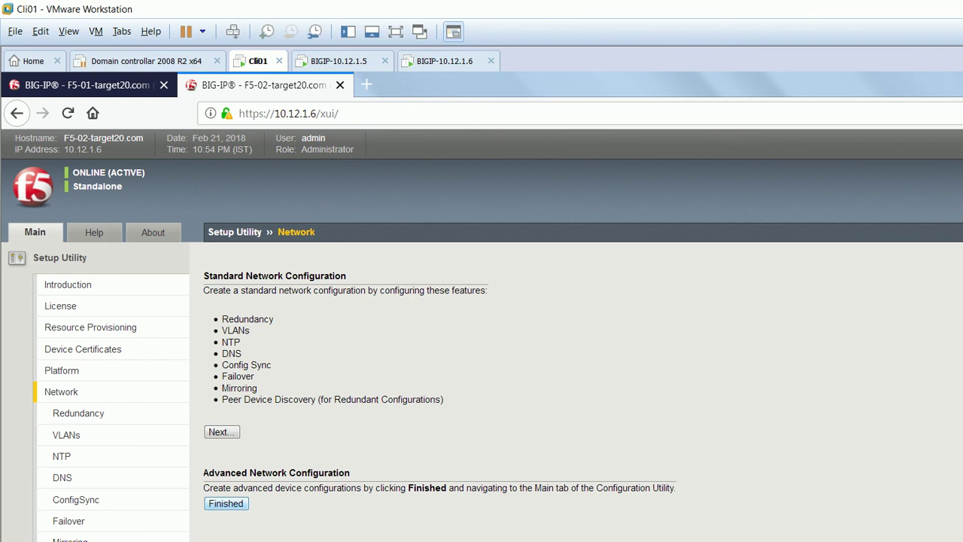
click(225, 503)
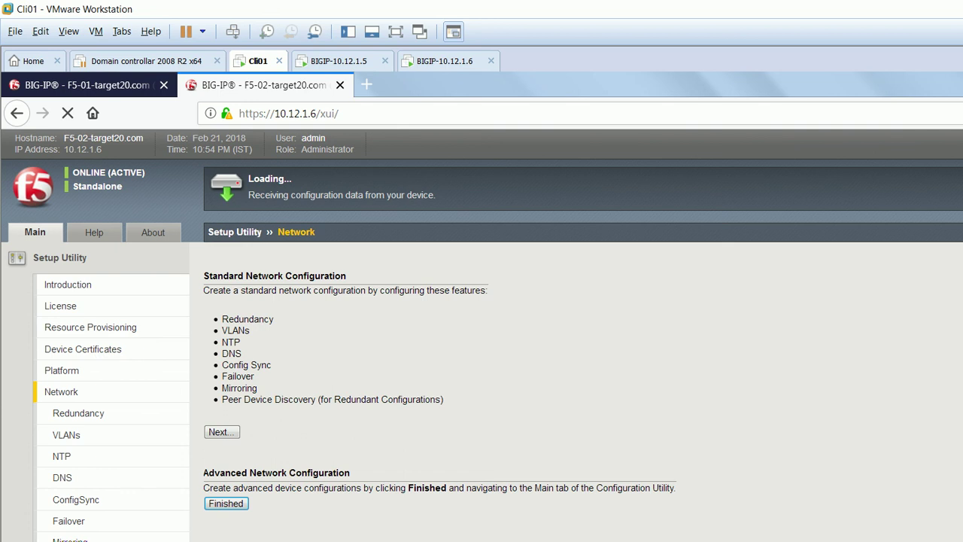
key(ctrl+Tab)
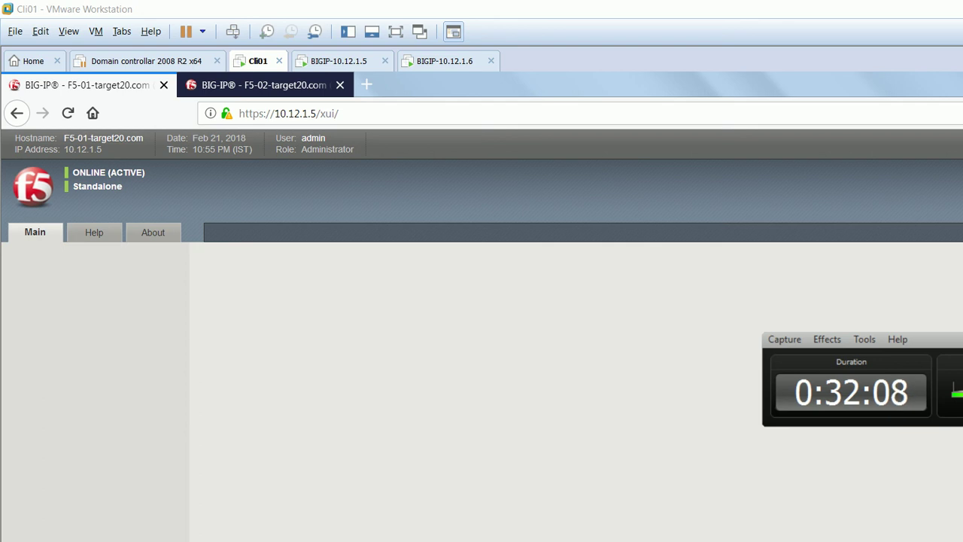
Refresh the 10.12.1.5 BIG-IP and open its empty Local Traffic > Virtual Servers list.
key(F5)
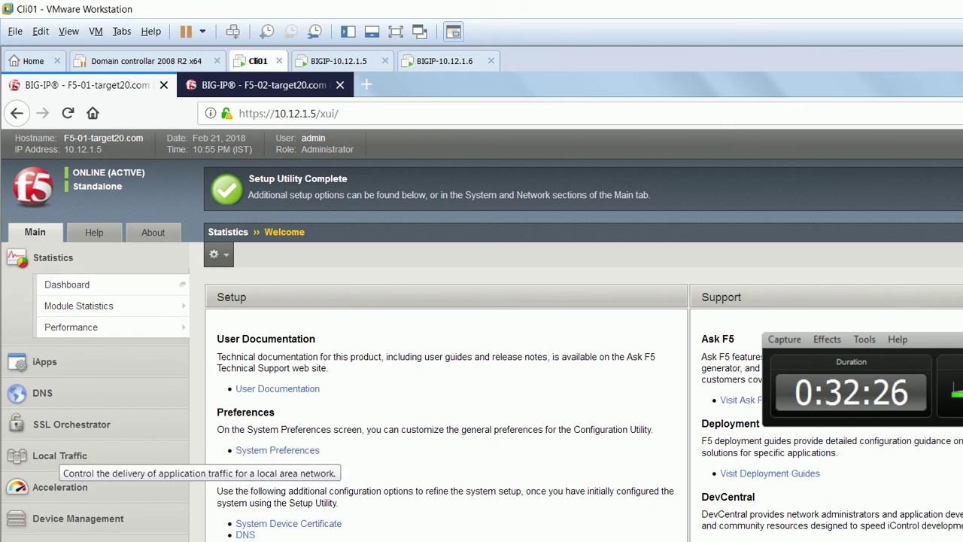
click(59, 455)
mouse_move(74, 432)
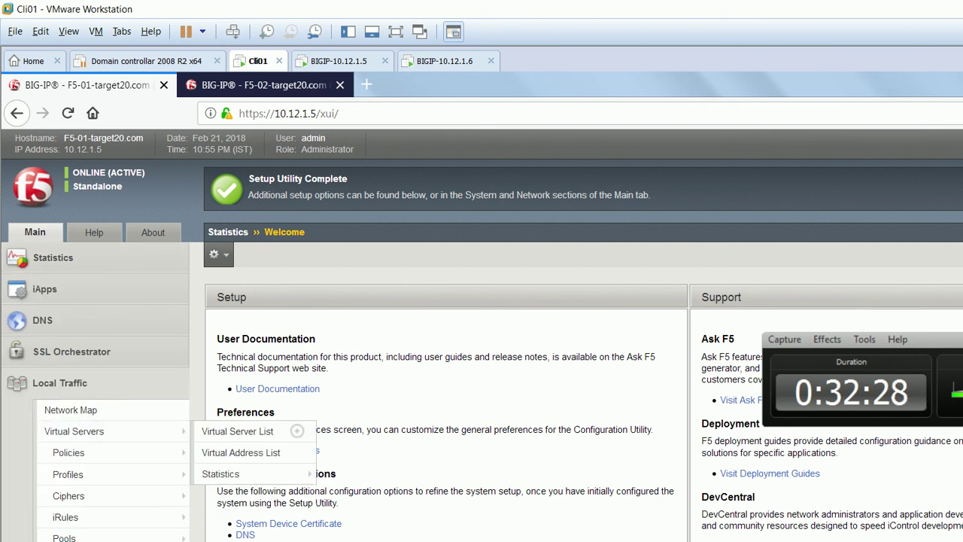
scroll(74, 429, down, 3)
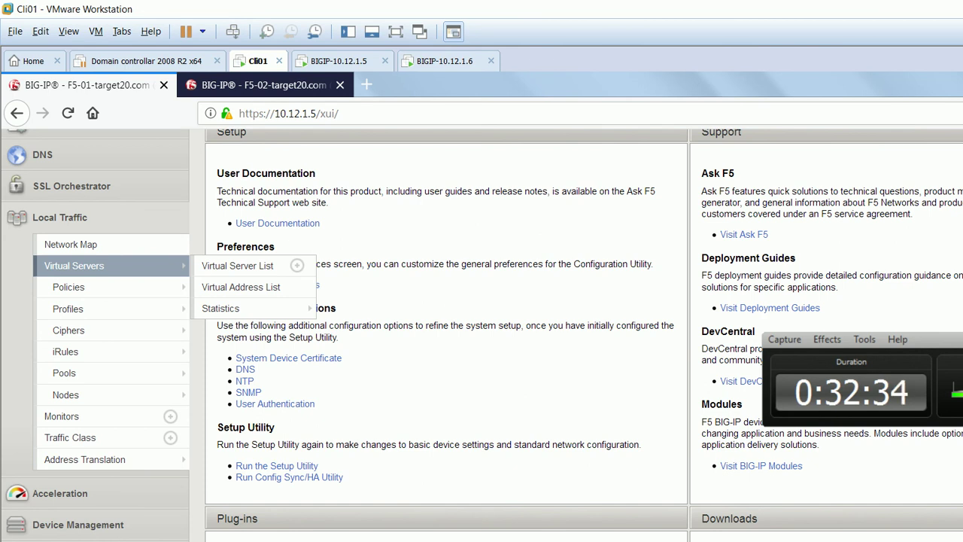
scroll(112, 306, up, 3)
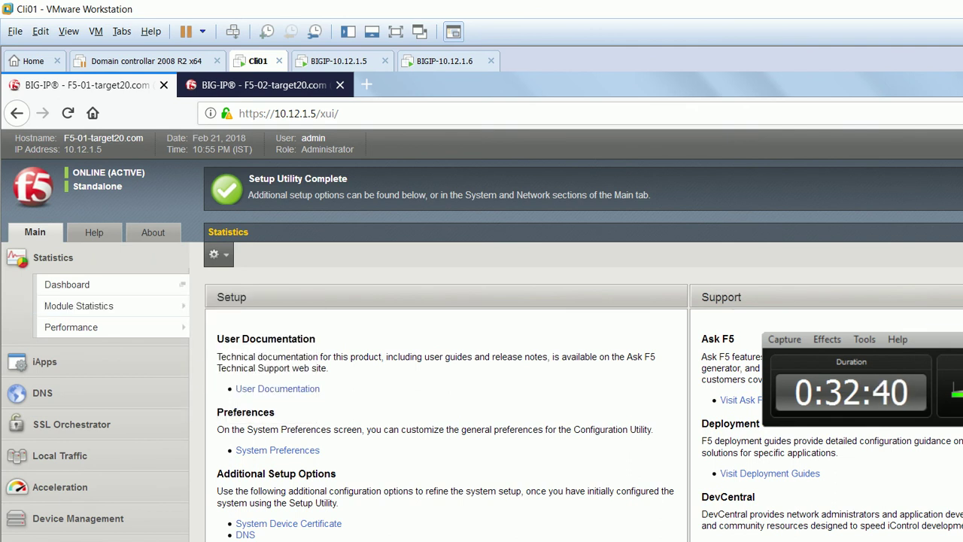
click(60, 456)
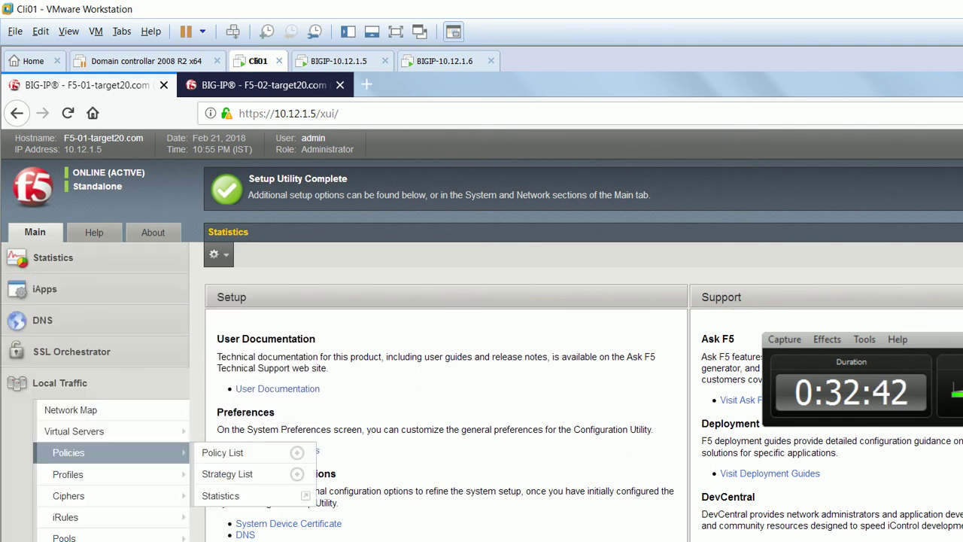
click(74, 431)
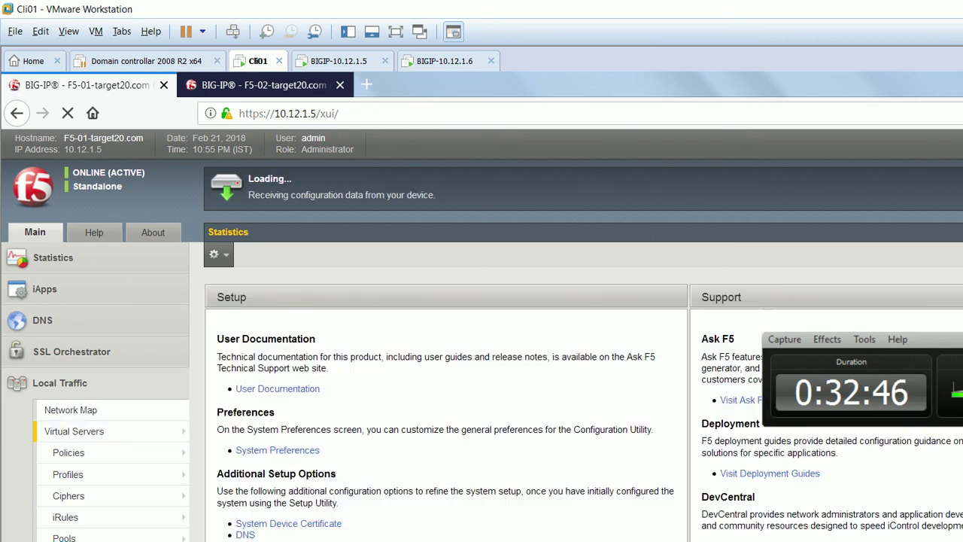
mouse_move(68, 452)
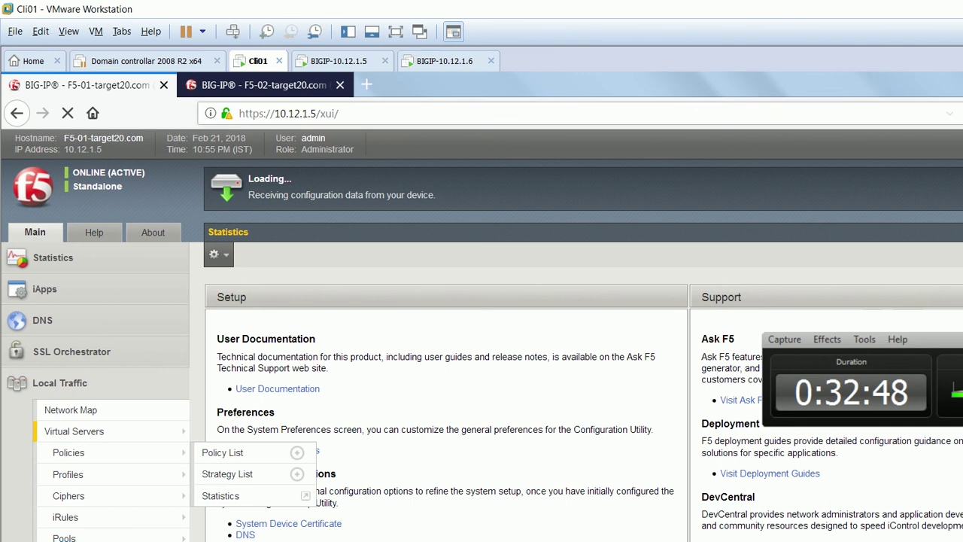
Reload the 10.12.1.6 /xui/ page so F5-02 shows ONLINE (ACTIVE), Standalone.
key(ctrl+Tab)
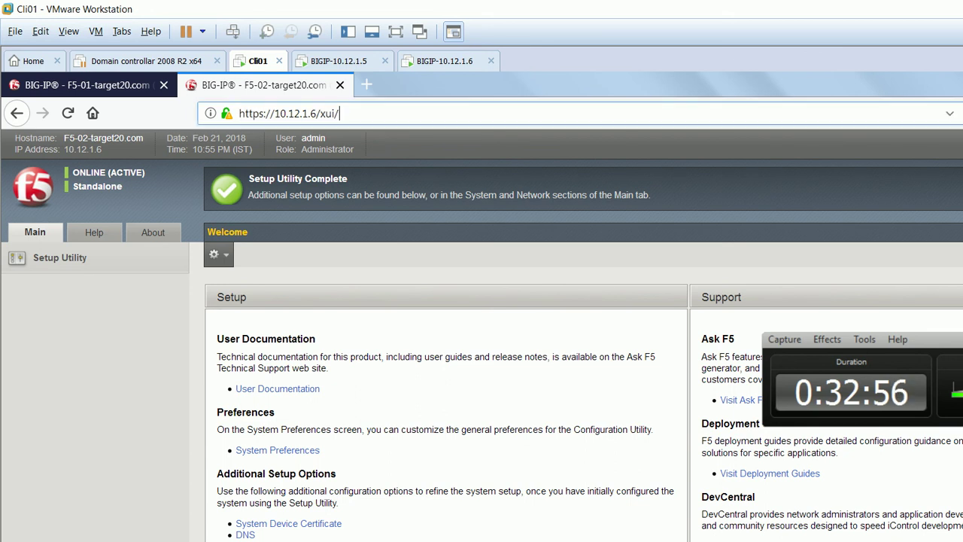
click(289, 113)
key(Return)
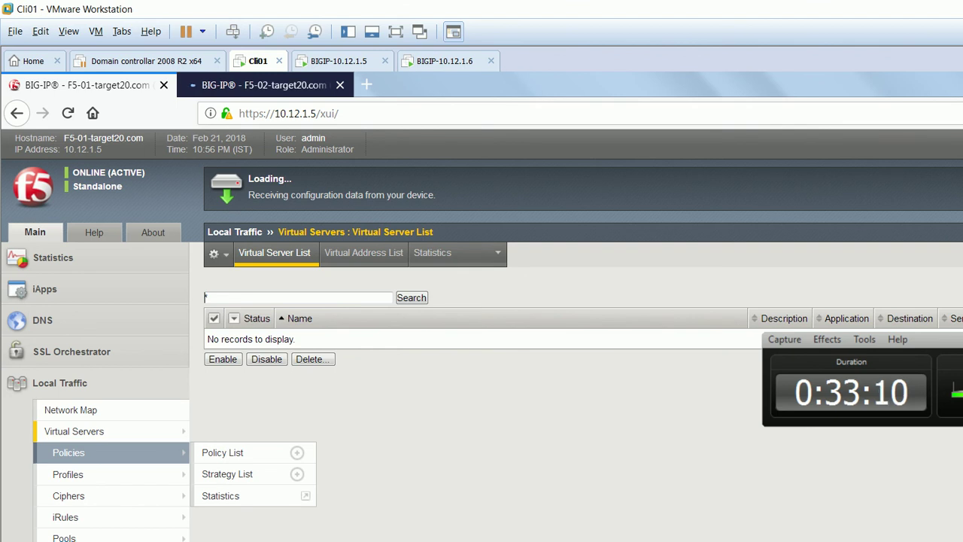
scroll(69, 453, down, 1)
scroll(90, 421, down, 4)
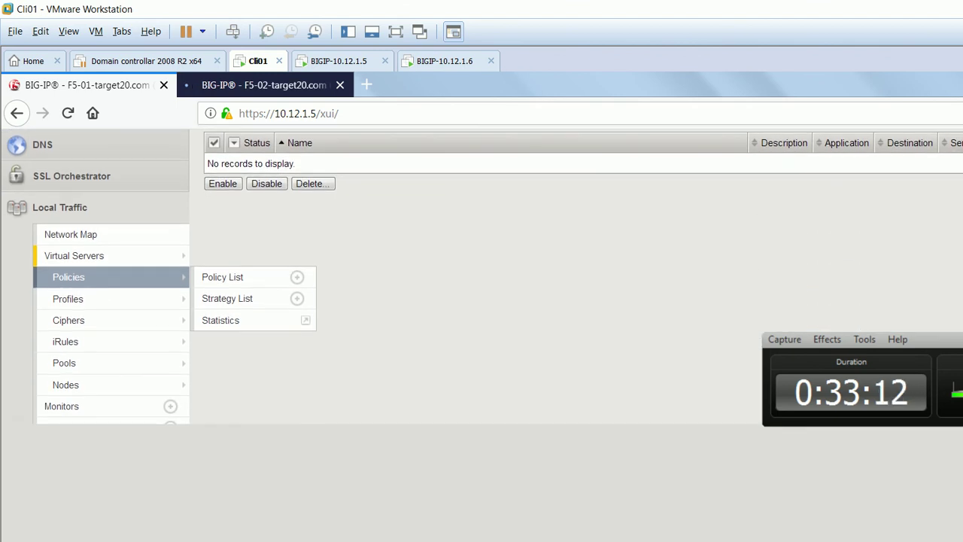
mouse_move(65, 342)
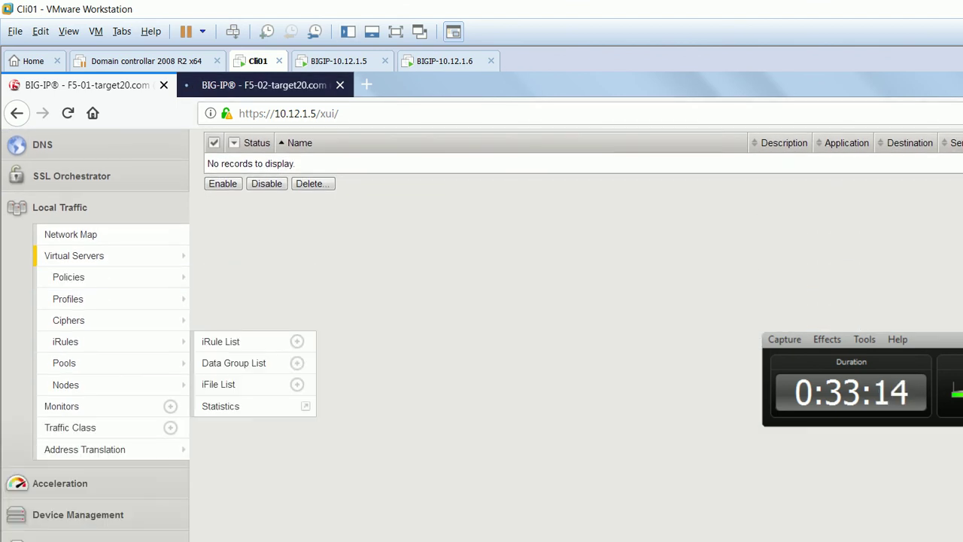
key(ctrl+Tab)
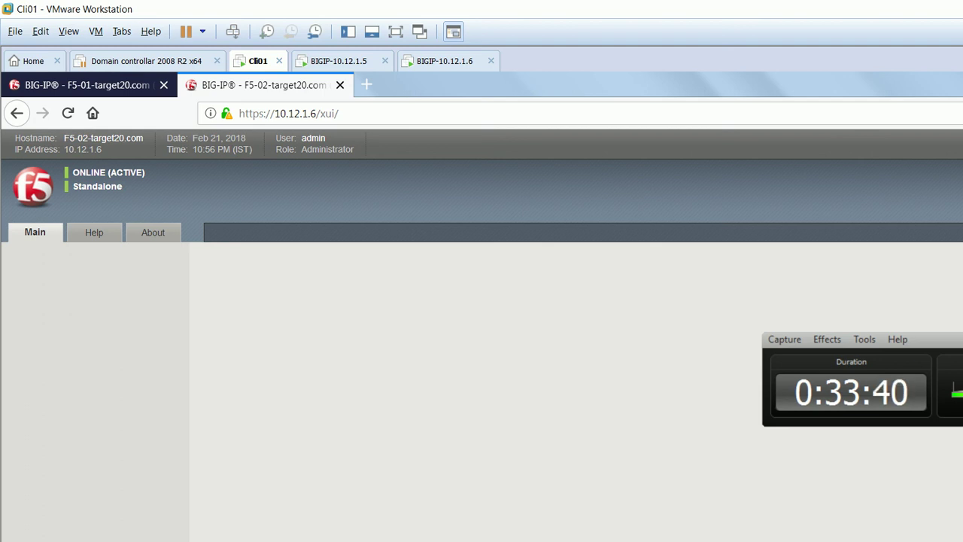
key(BackSpace)
text(5)
key(Return)
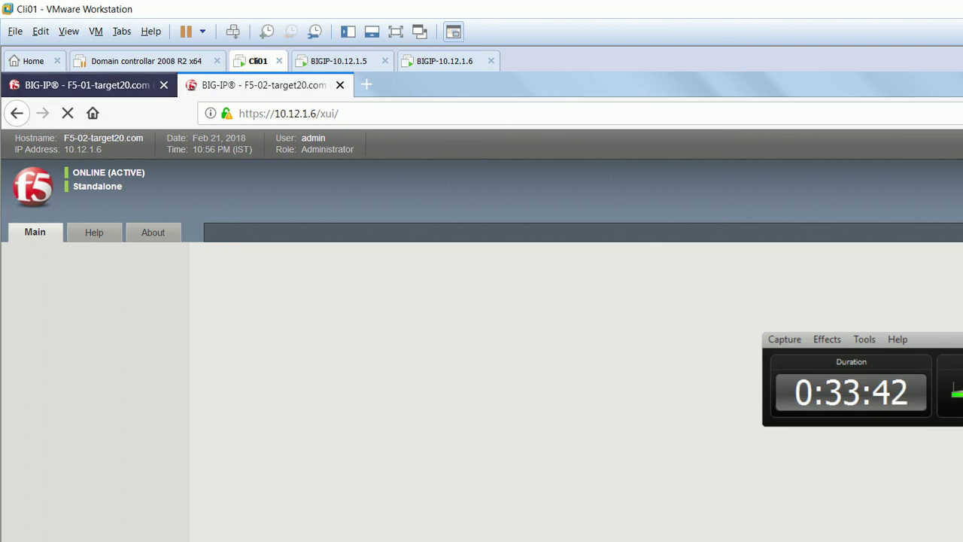